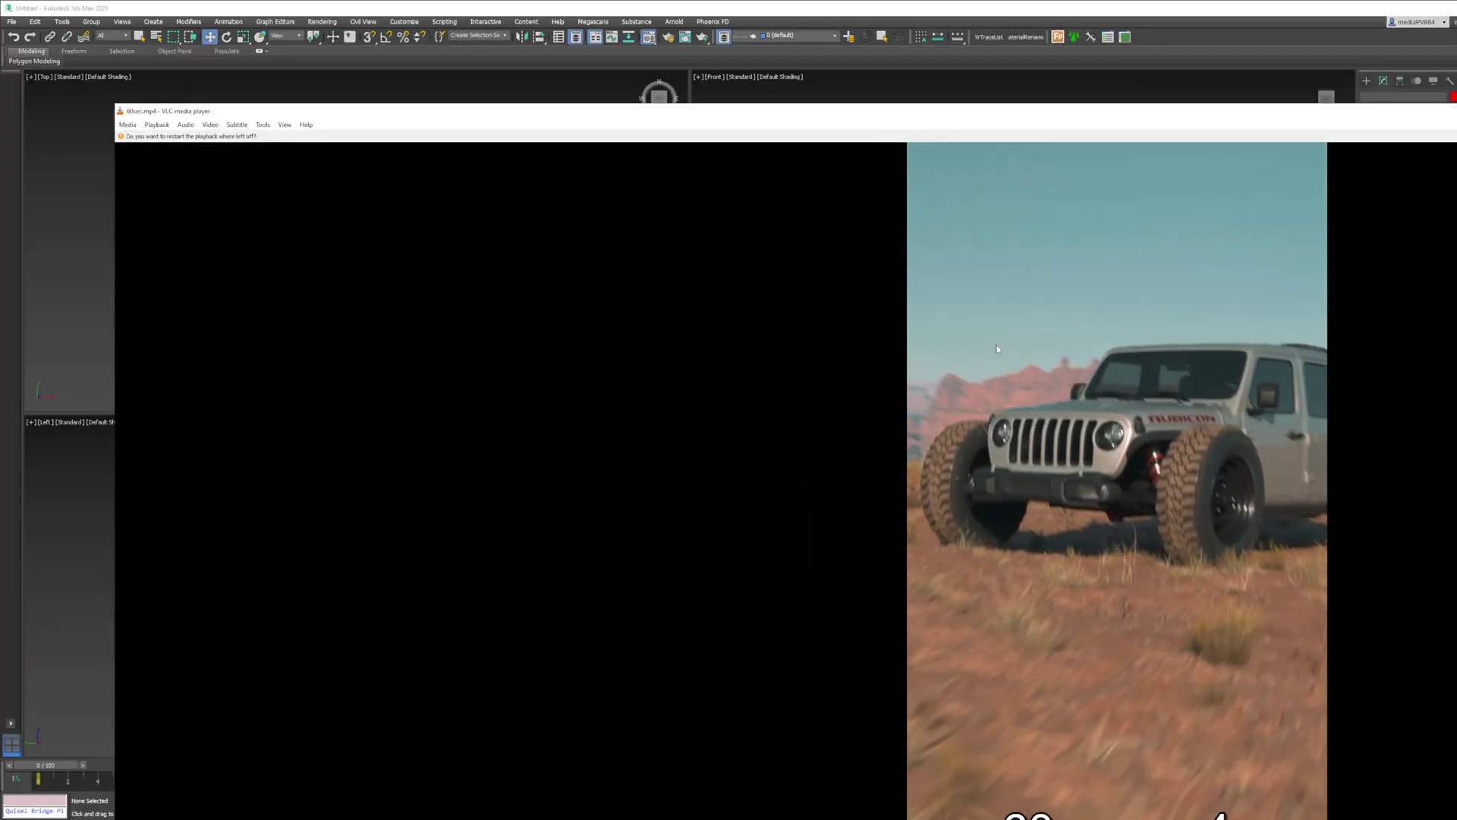
# Watch the Jeep reference clip and view a DJI RS 2 gimbal picture from the image results in the browser
pyautogui.doubleClick(1030, 330)
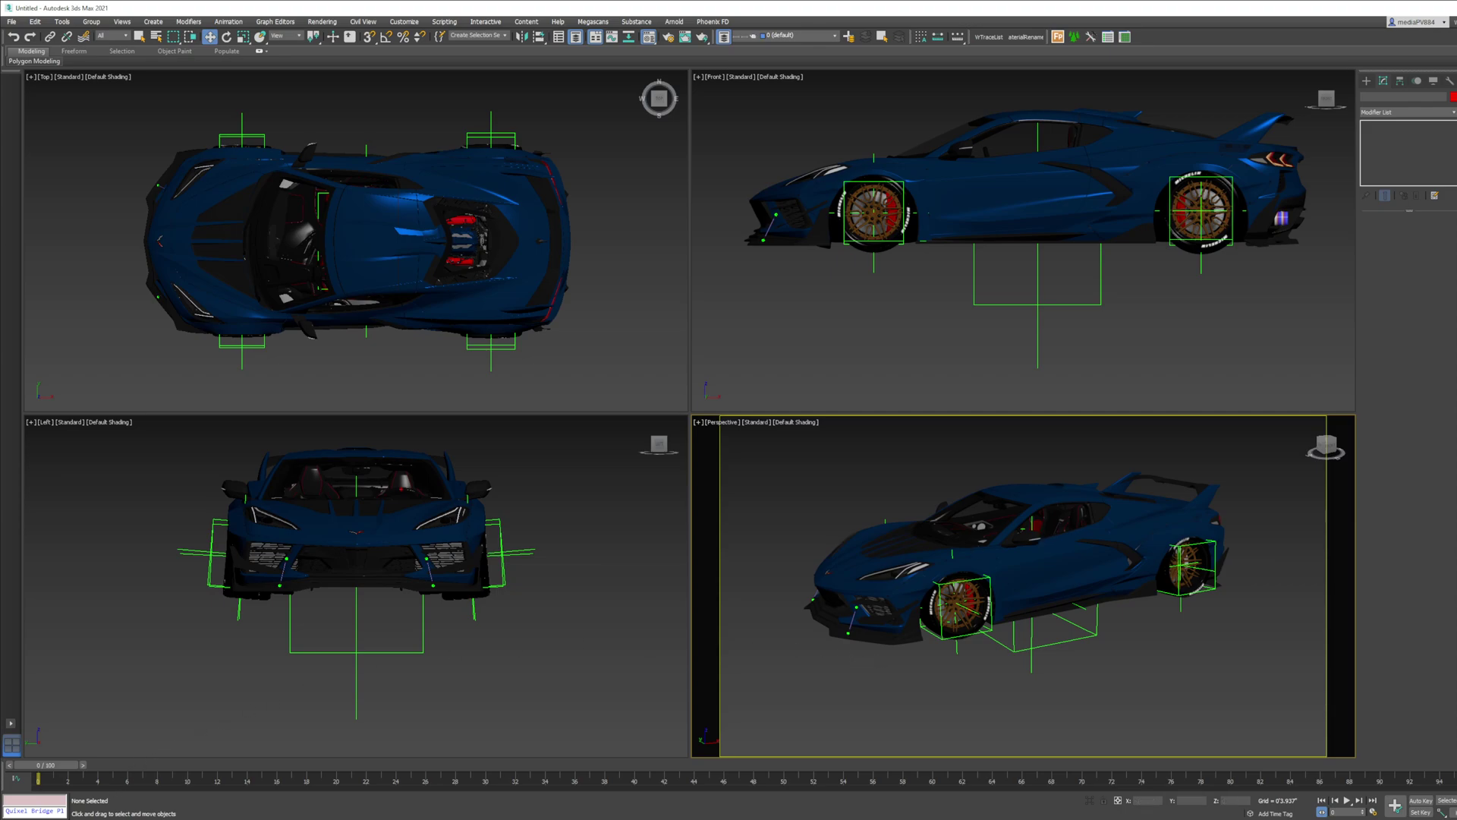
pyautogui.hotkey('alt', 'Tab')
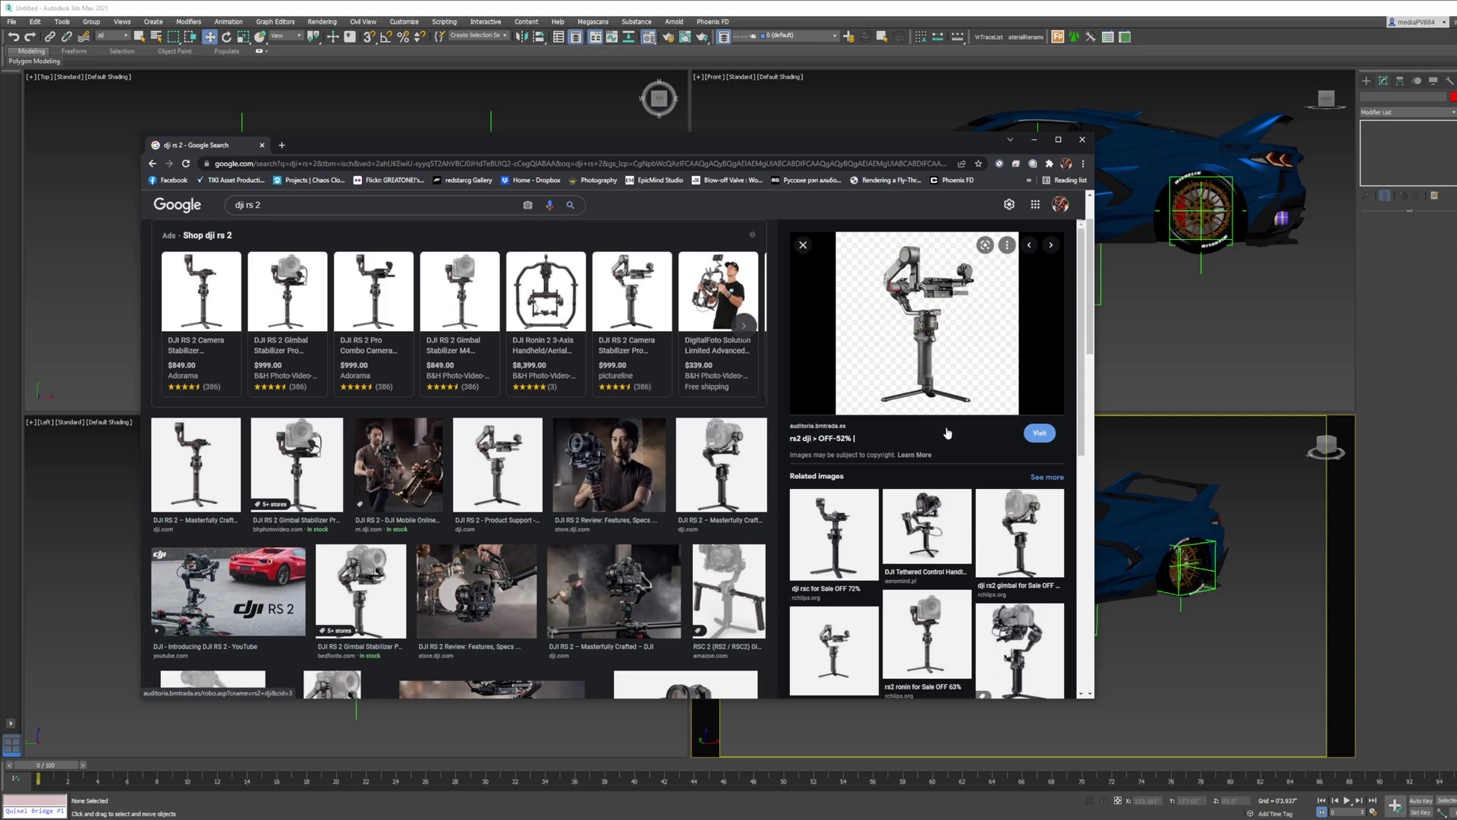
pyautogui.click(1020, 529)
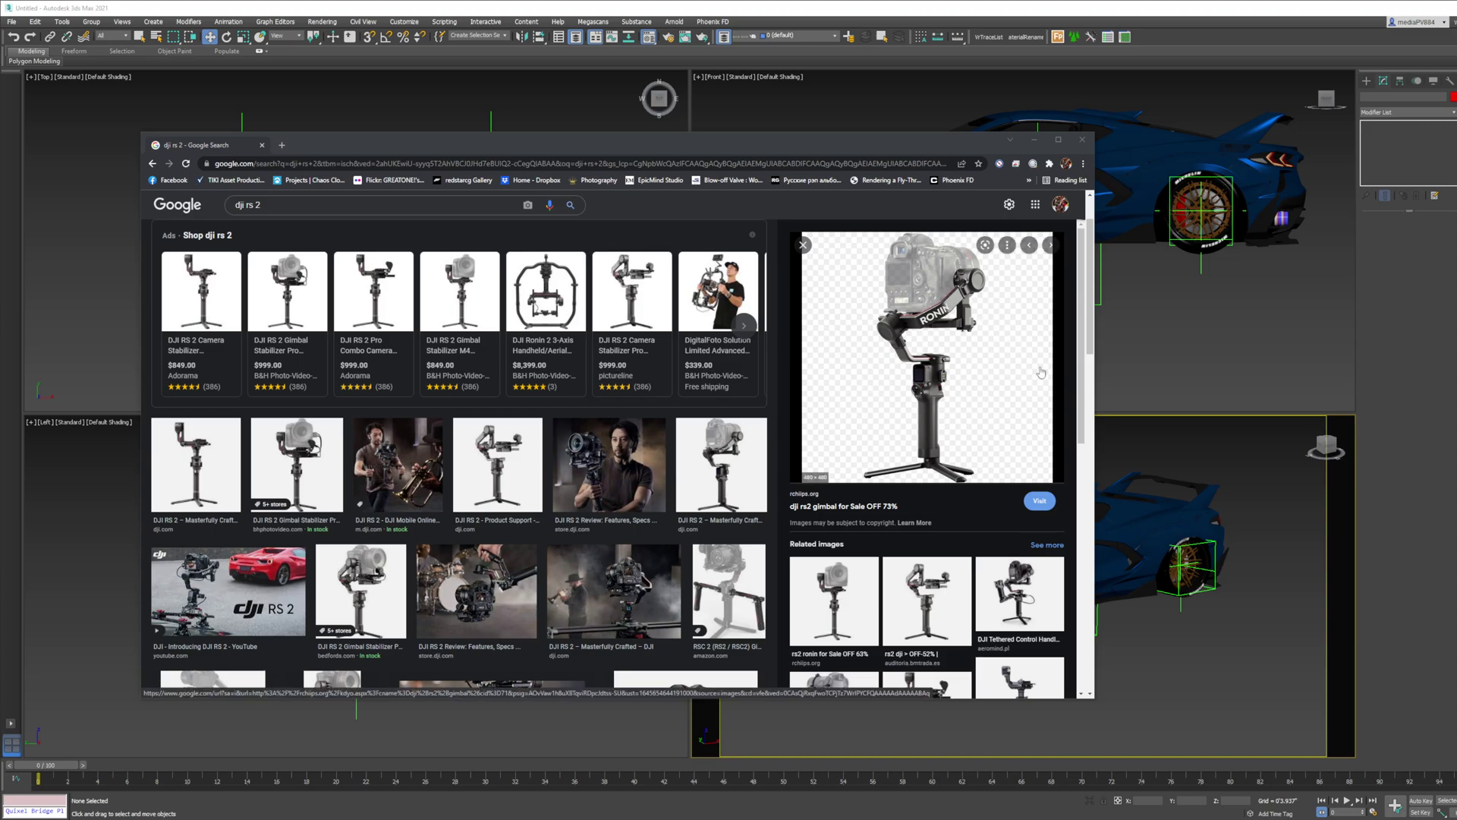
pyautogui.click(1205, 670)
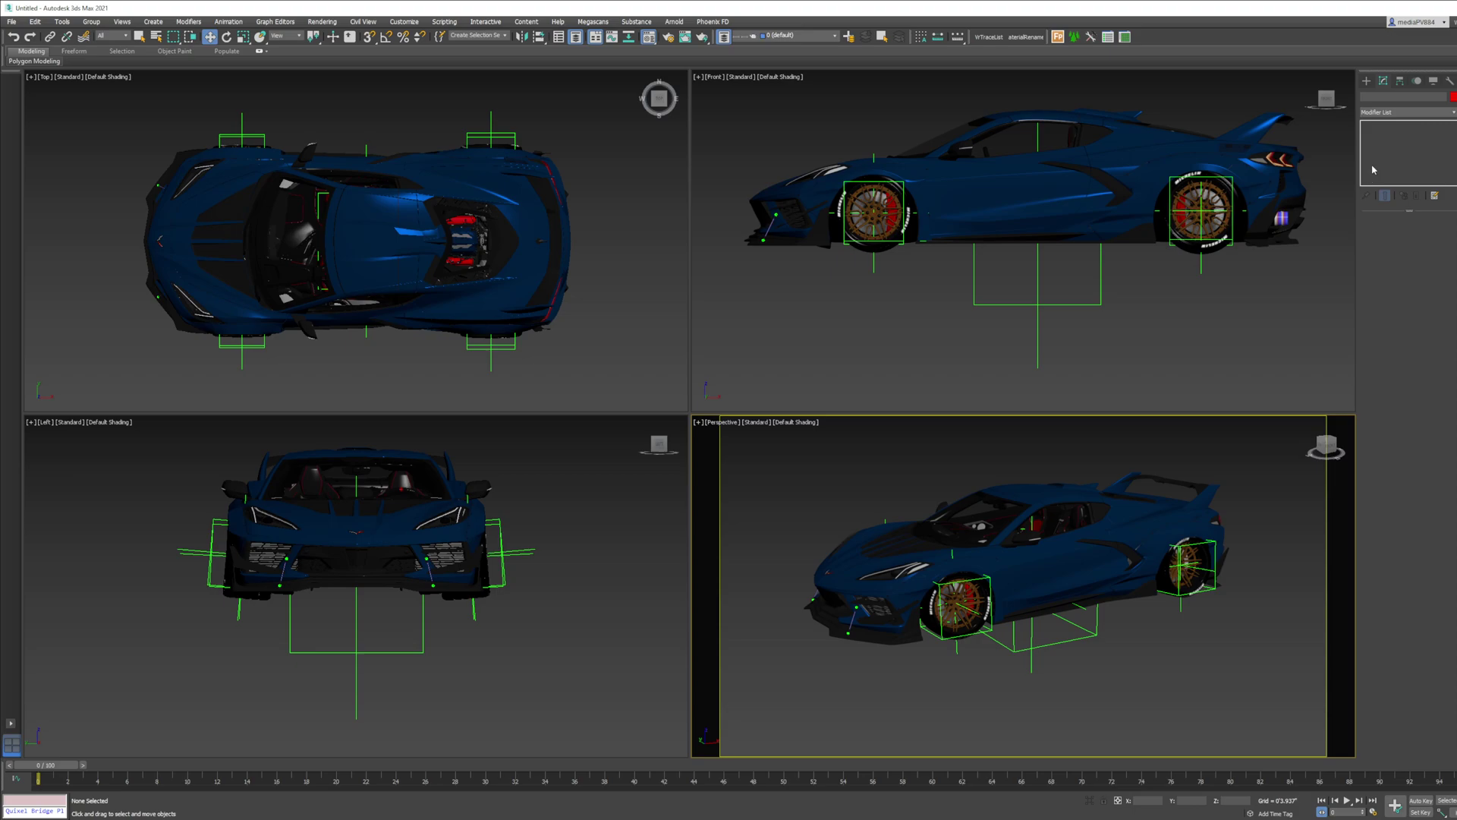
# Check the gimbal reference picture again and draw a circle spline beside the car in the Top view
pyautogui.click(1365, 80)
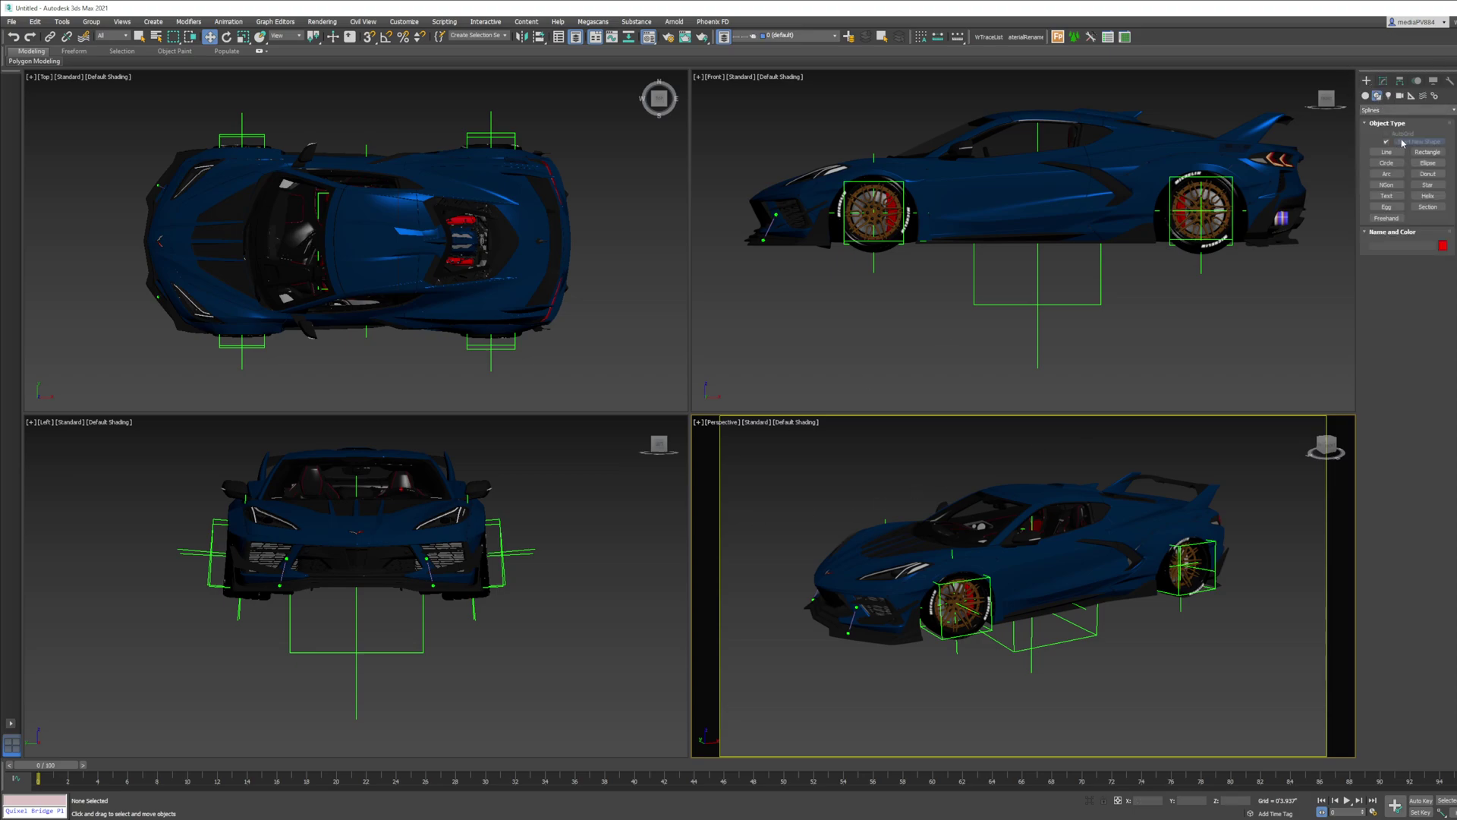
pyautogui.click(620, 818)
pyautogui.click(146, 818)
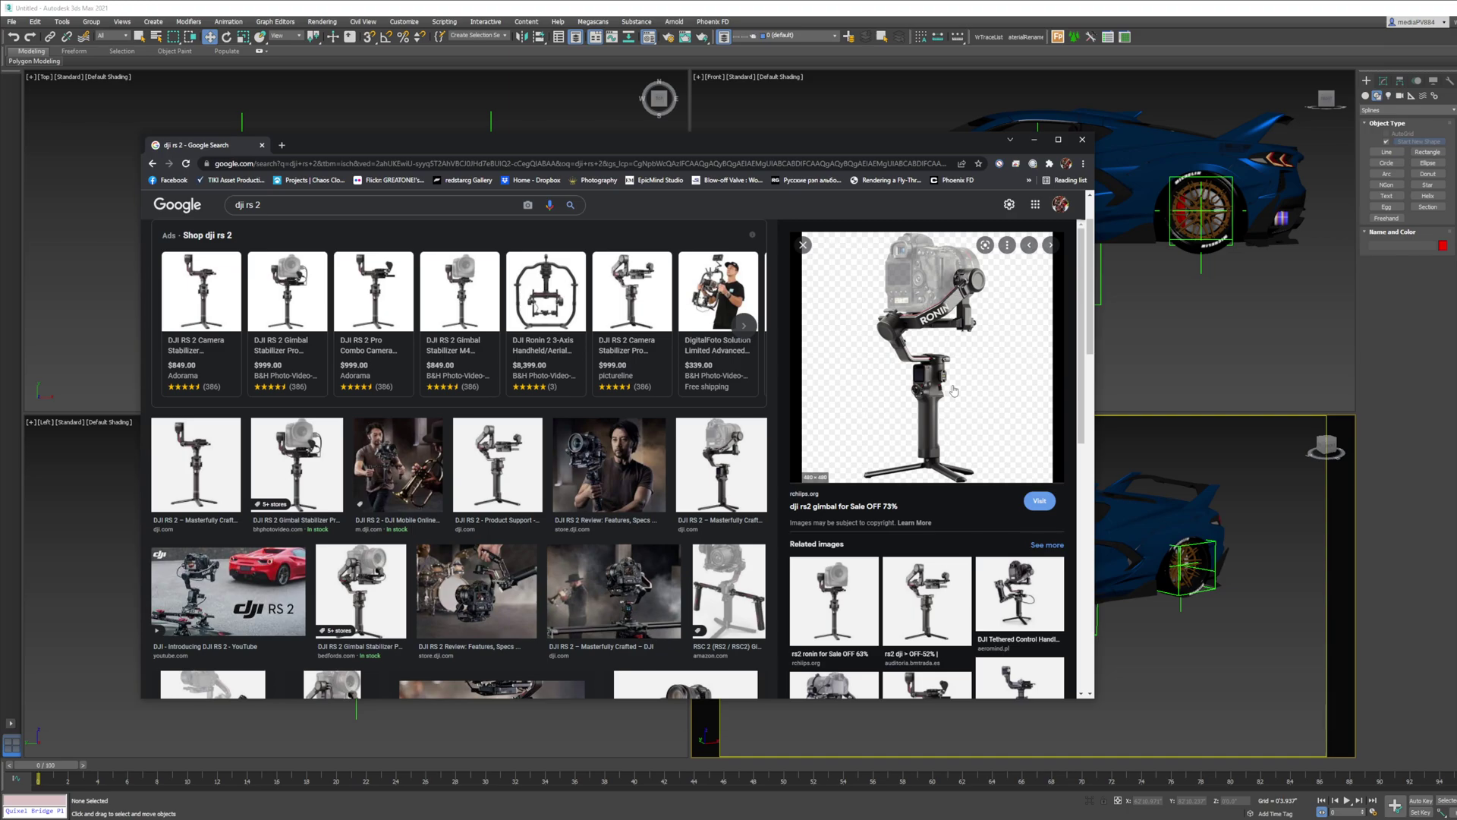
pyautogui.click(1242, 696)
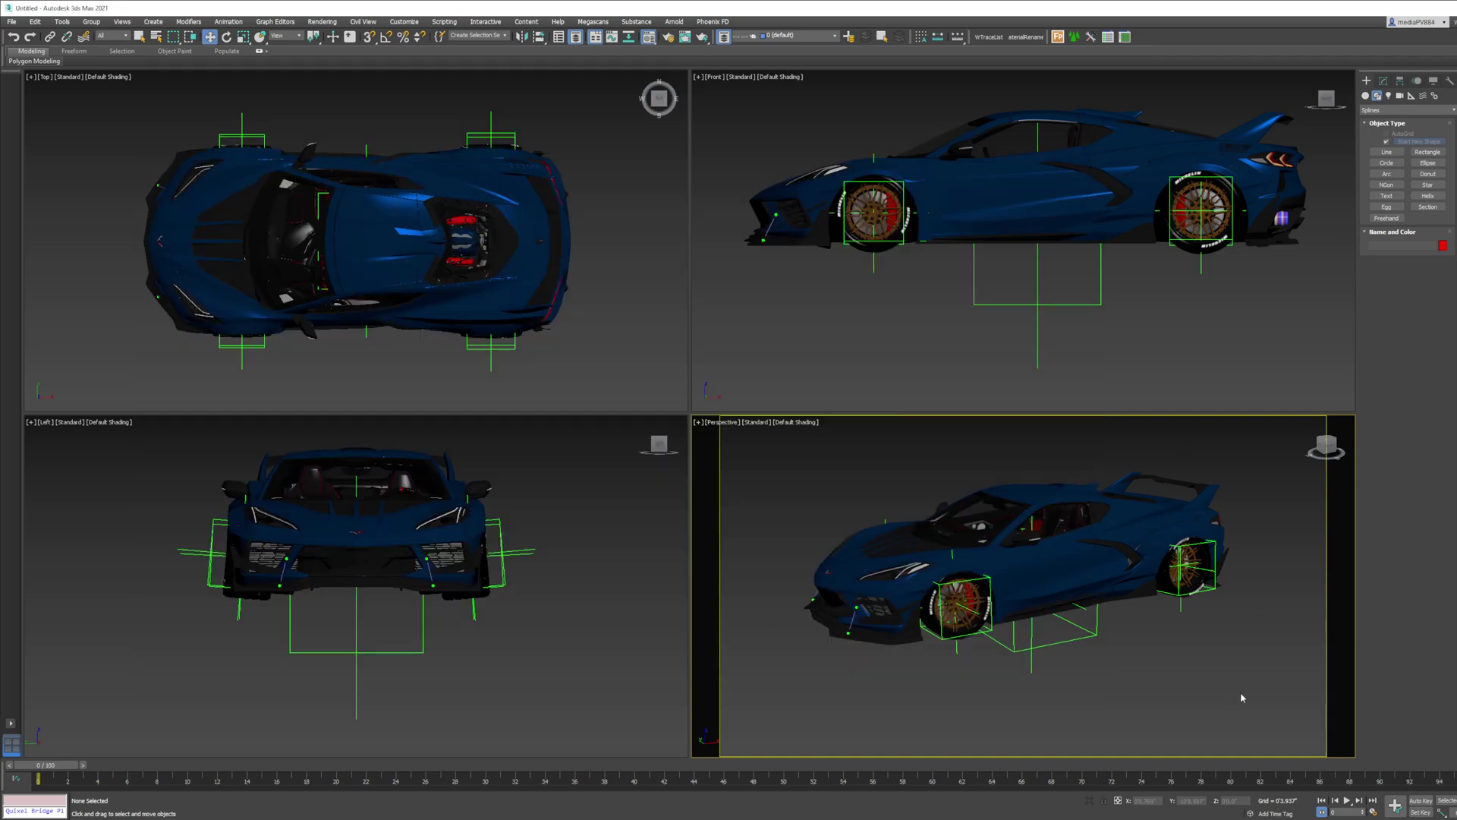
pyautogui.click(1386, 163)
pyautogui.scroll(-5, 338, 277)
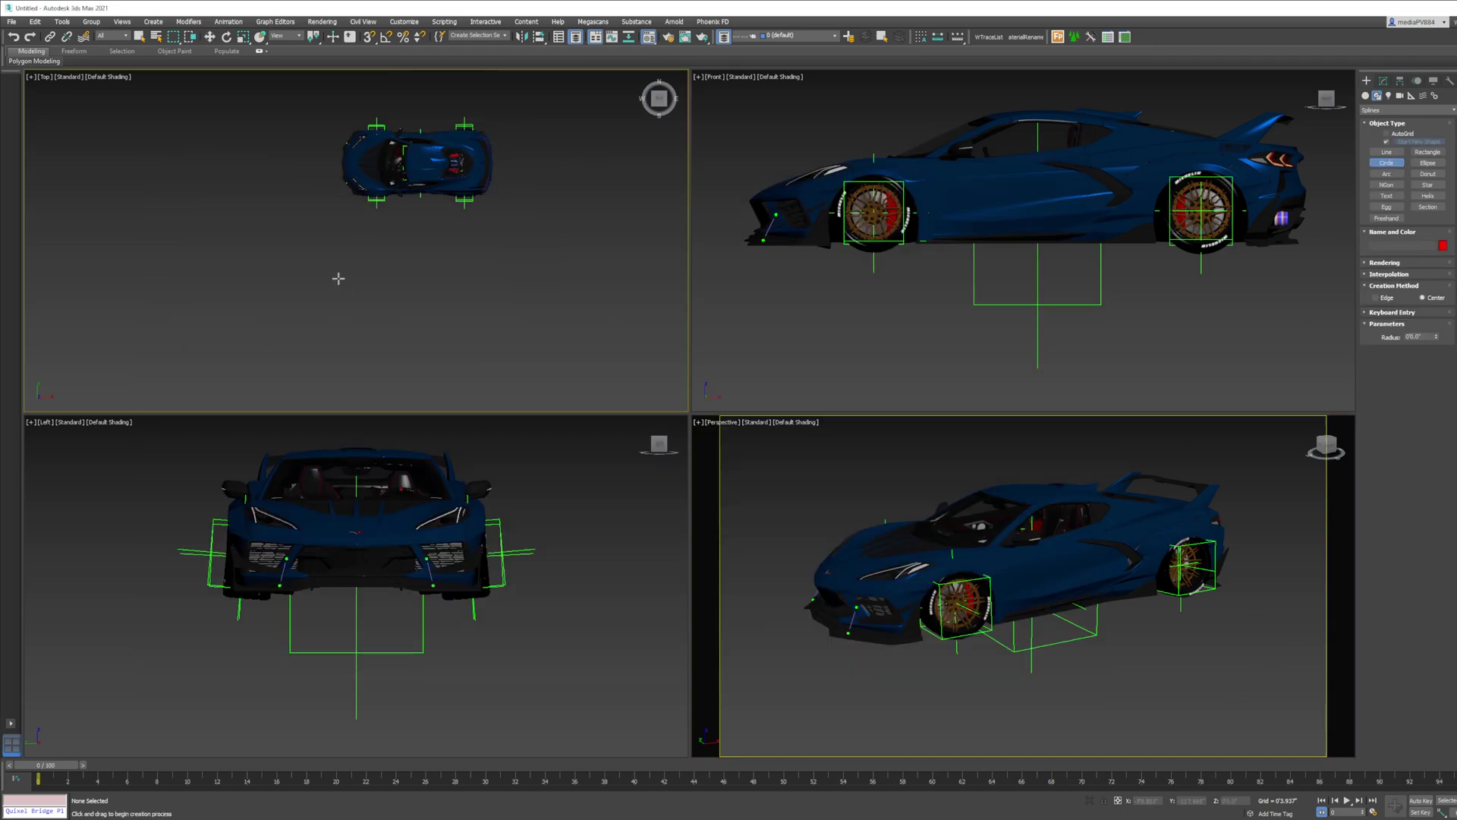
pyautogui.moveTo(254, 271); pyautogui.dragTo(274, 292)
pyautogui.press('w')
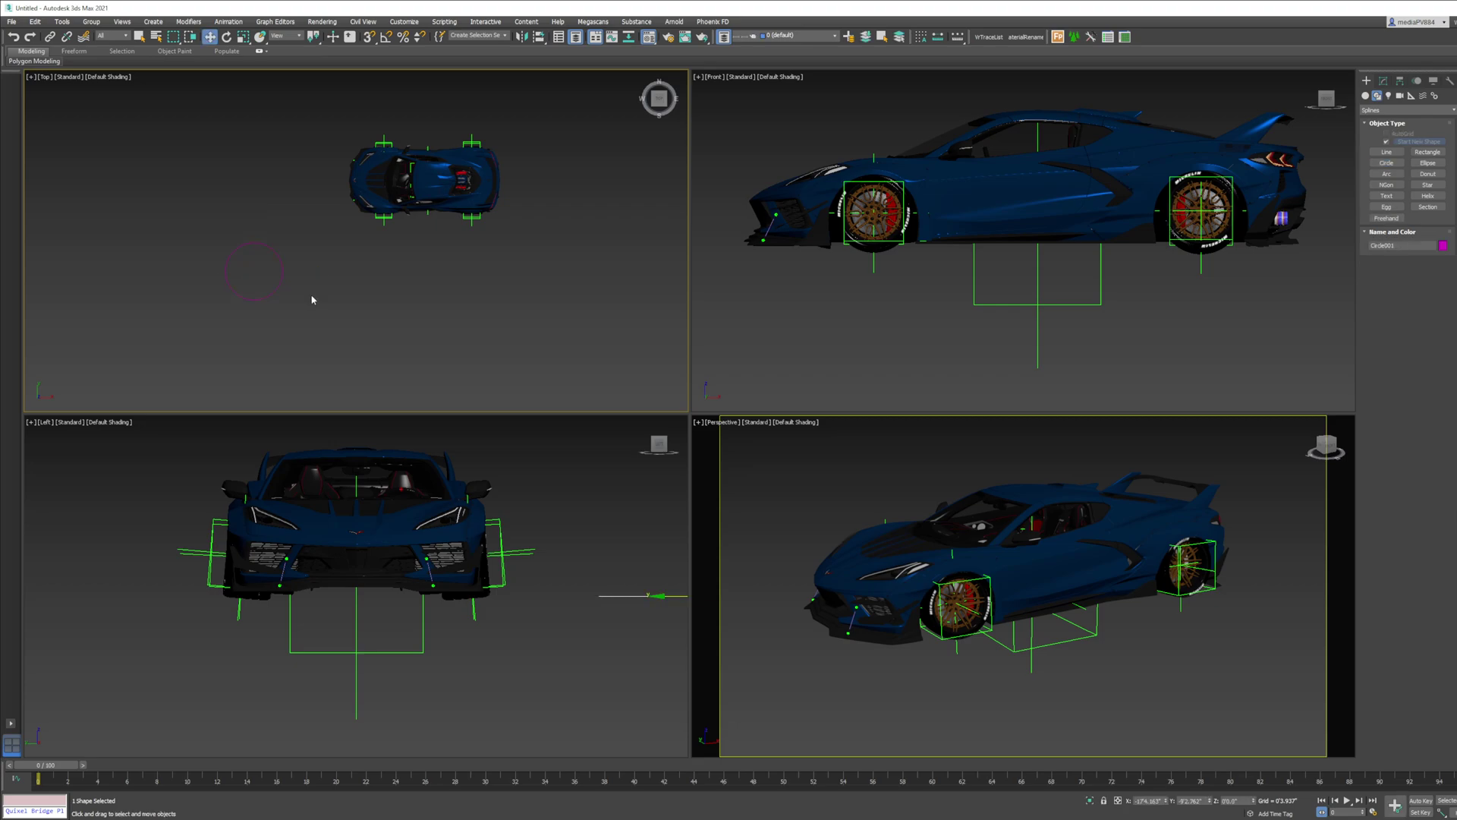
# Change the circle's object color to green and deselect it
pyautogui.click(1442, 246)
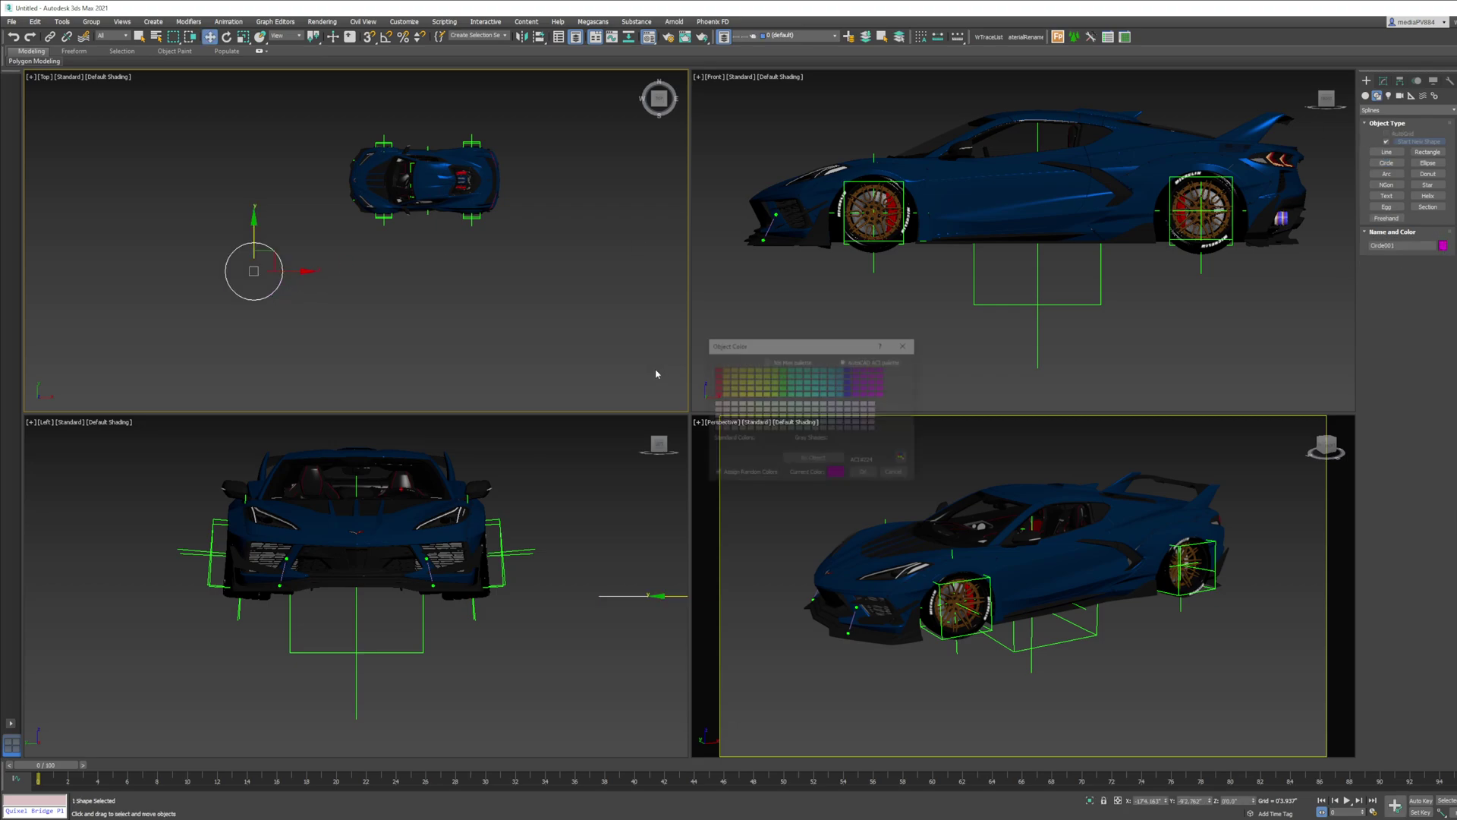
pyautogui.click(731, 447)
pyautogui.click(865, 474)
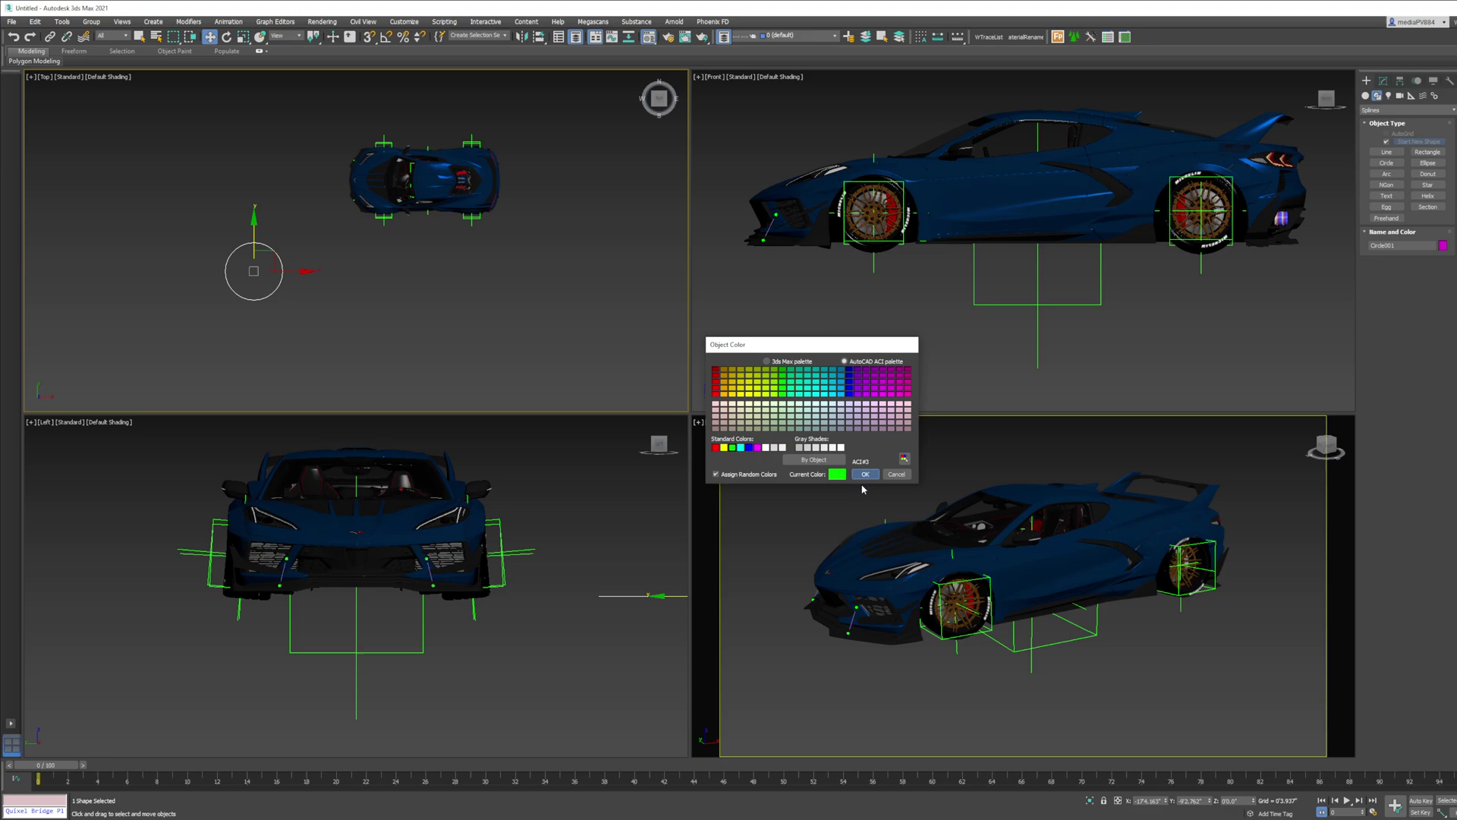
pyautogui.click(964, 678)
pyautogui.click(315, 289)
# Create a targeted Physical camera in the Top view, starting near the circle's edge and aiming toward the car's side
pyautogui.scroll(4, 270, 273)
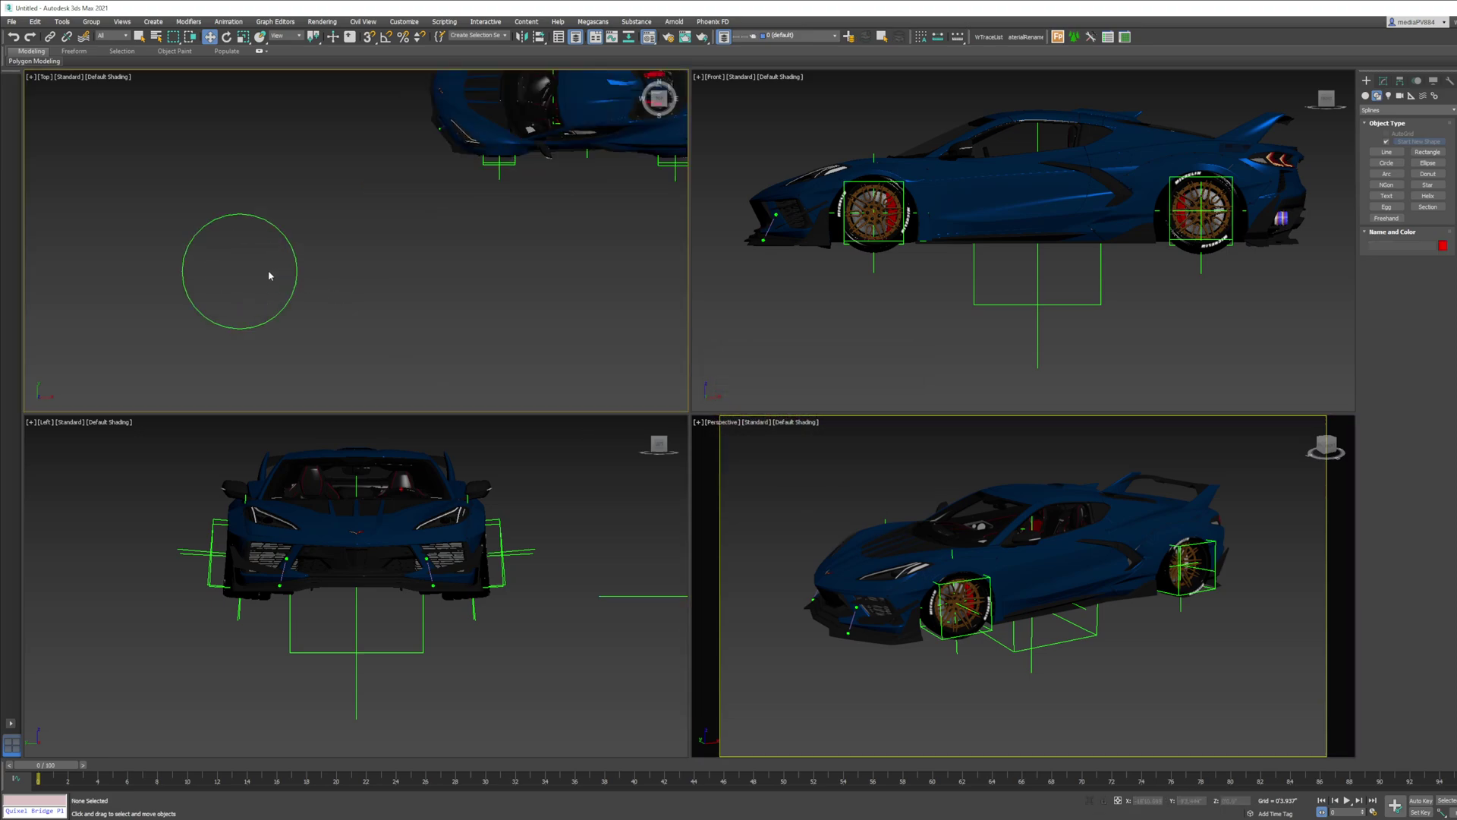
pyautogui.click(1411, 96)
pyautogui.click(1388, 96)
pyautogui.click(1386, 143)
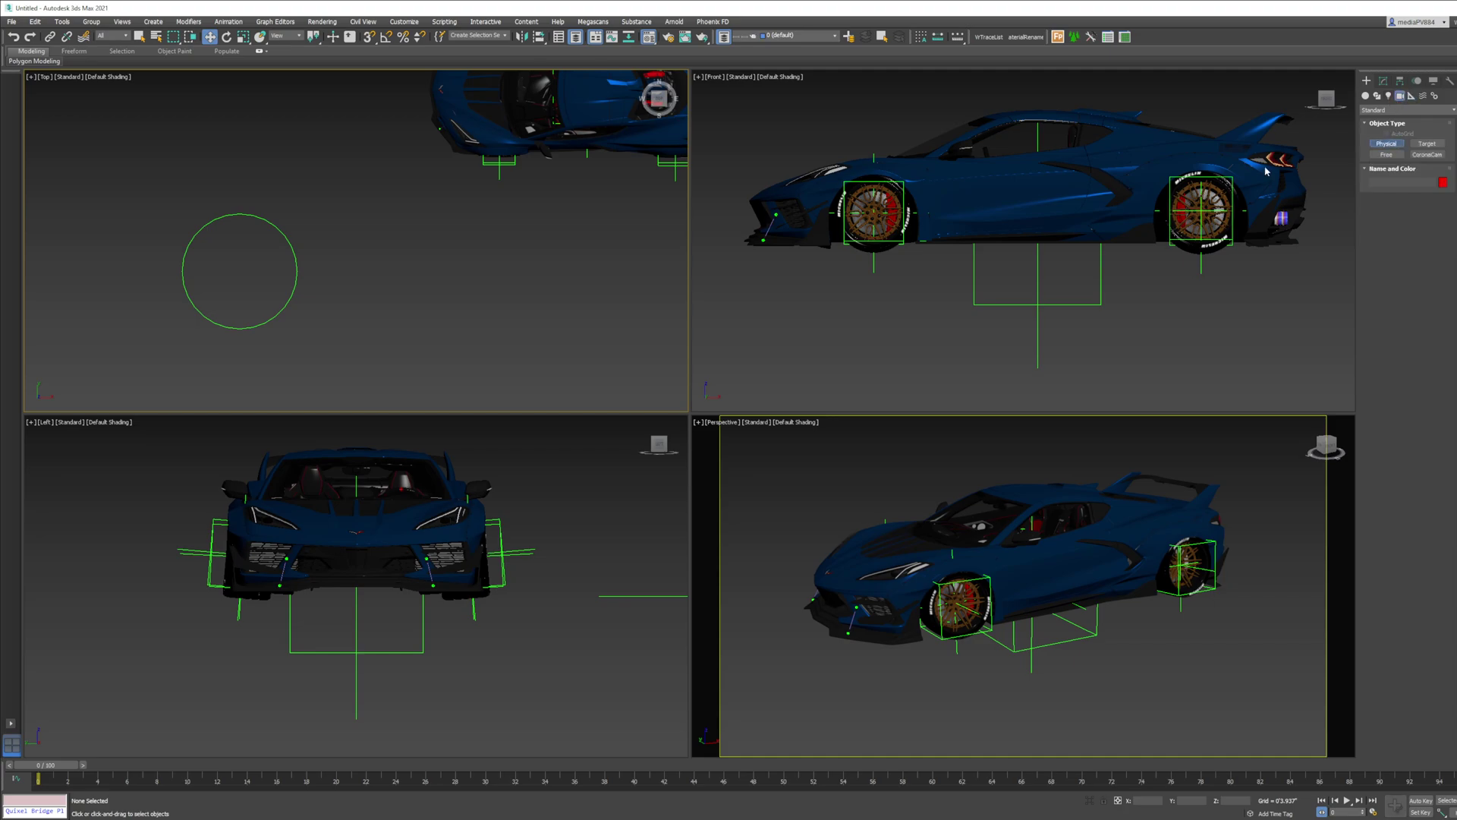
pyautogui.moveTo(315, 293); pyautogui.dragTo(635, 233)
pyautogui.rightClick(635, 233)
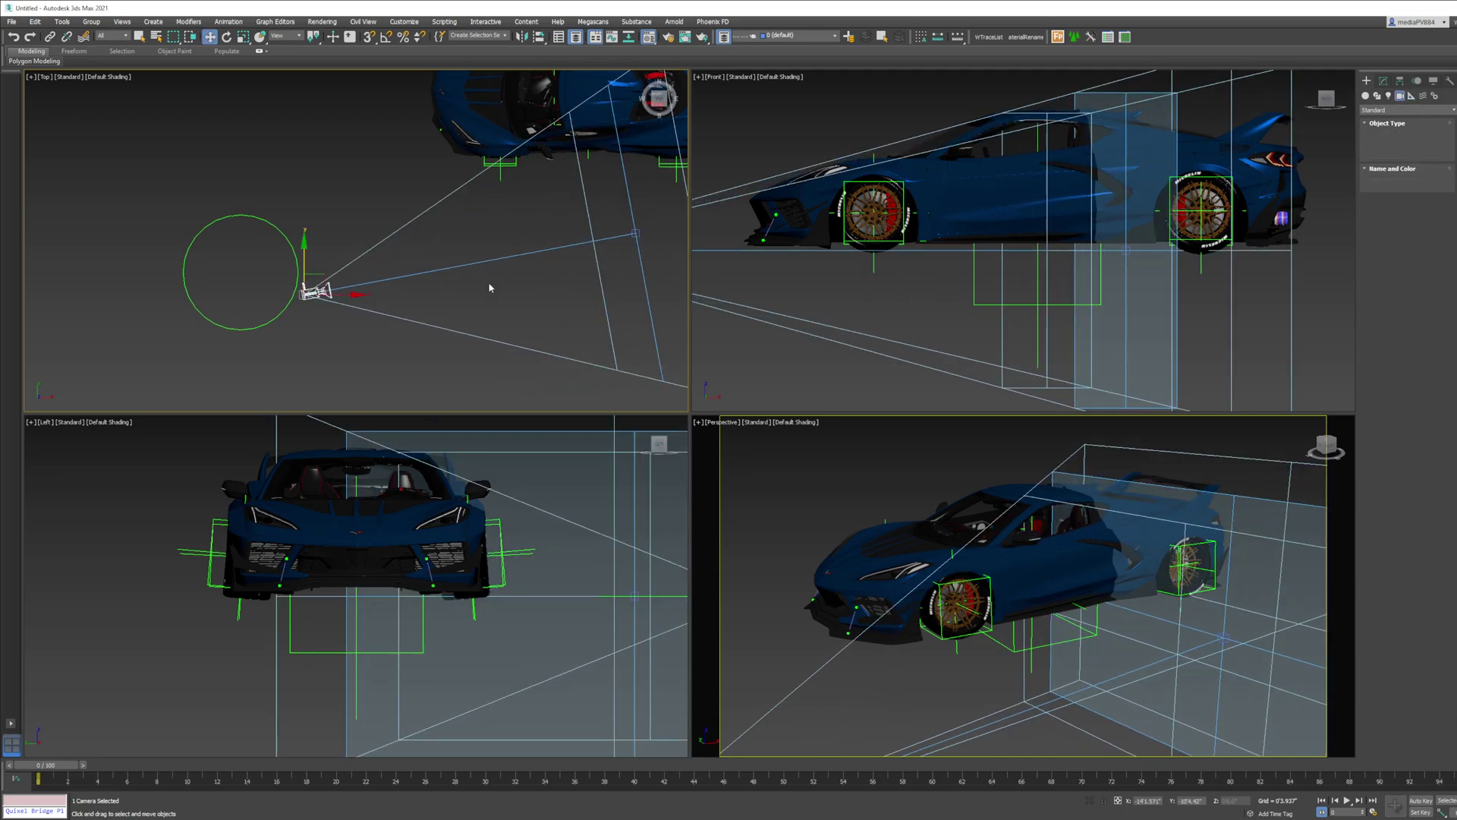
# Align the Physical camera to the center of the green circle
pyautogui.hotkey('alt', 'a')
pyautogui.click(280, 314)
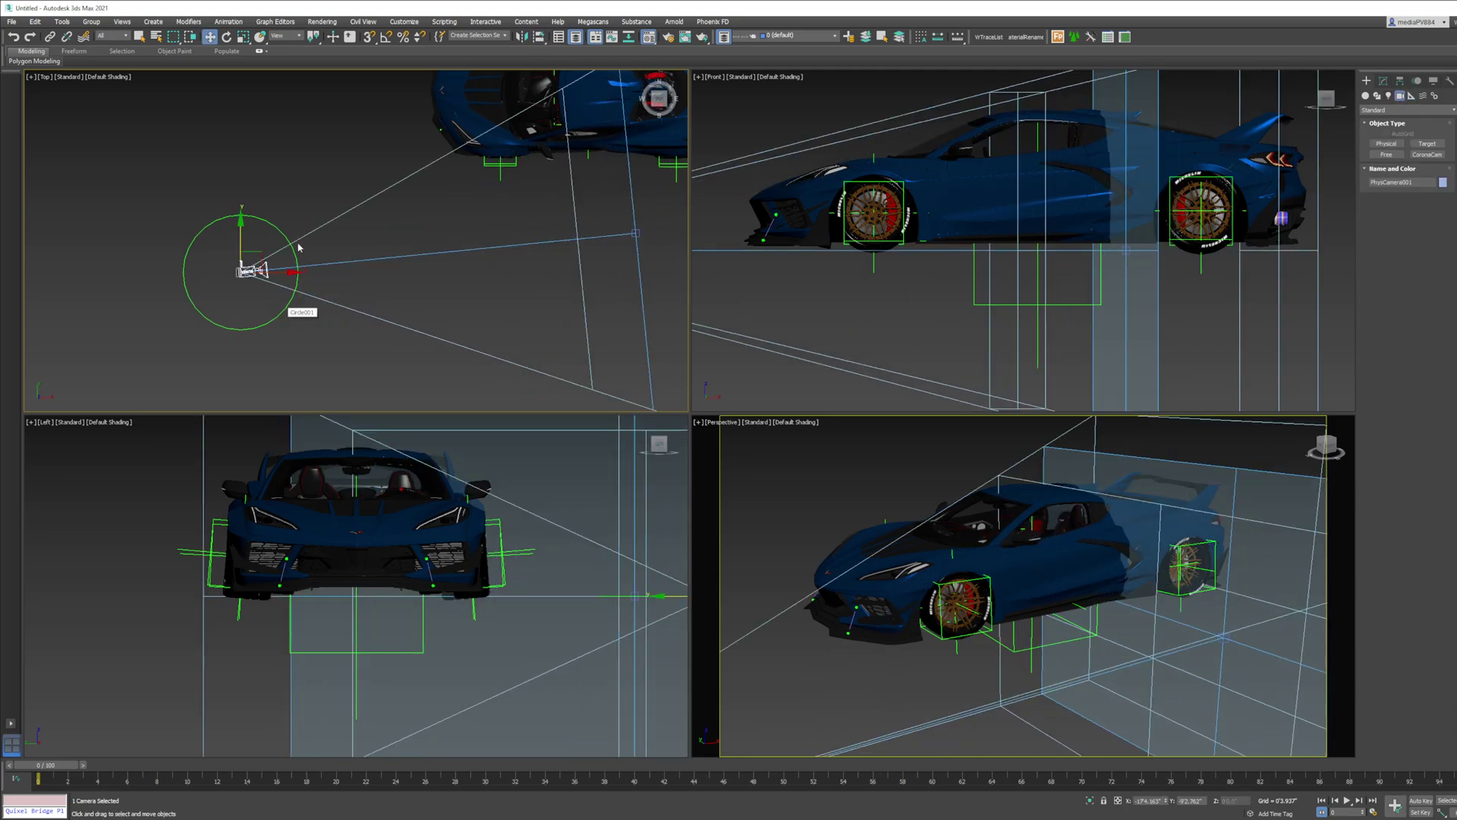
pyautogui.press('w')
# Select the camera target, align it to the circle, and move it along X to just outside the circle
pyautogui.rightClick(586, 277)
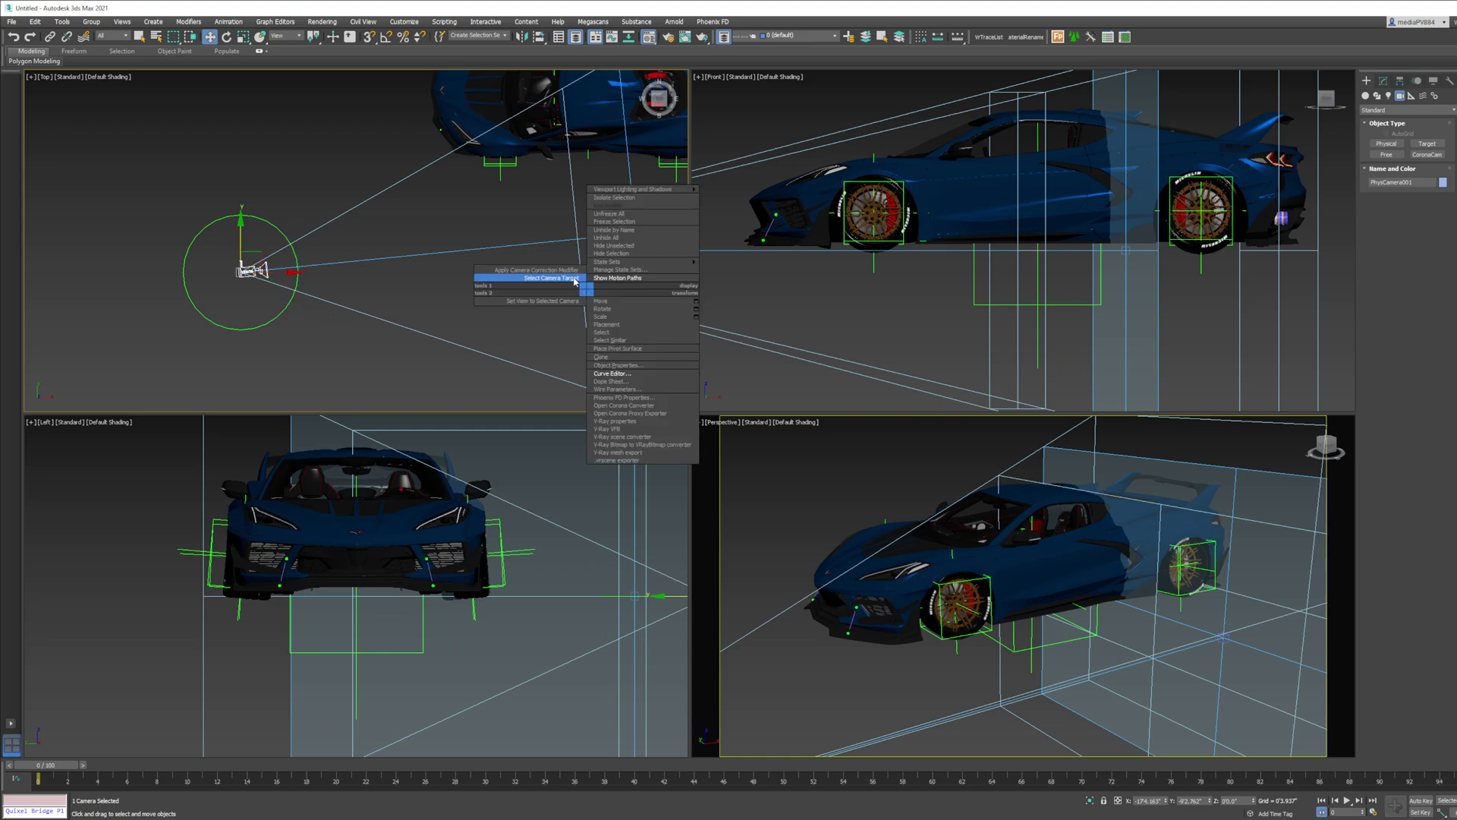
pyautogui.click(531, 280)
pyautogui.hotkey('shift', 'a')
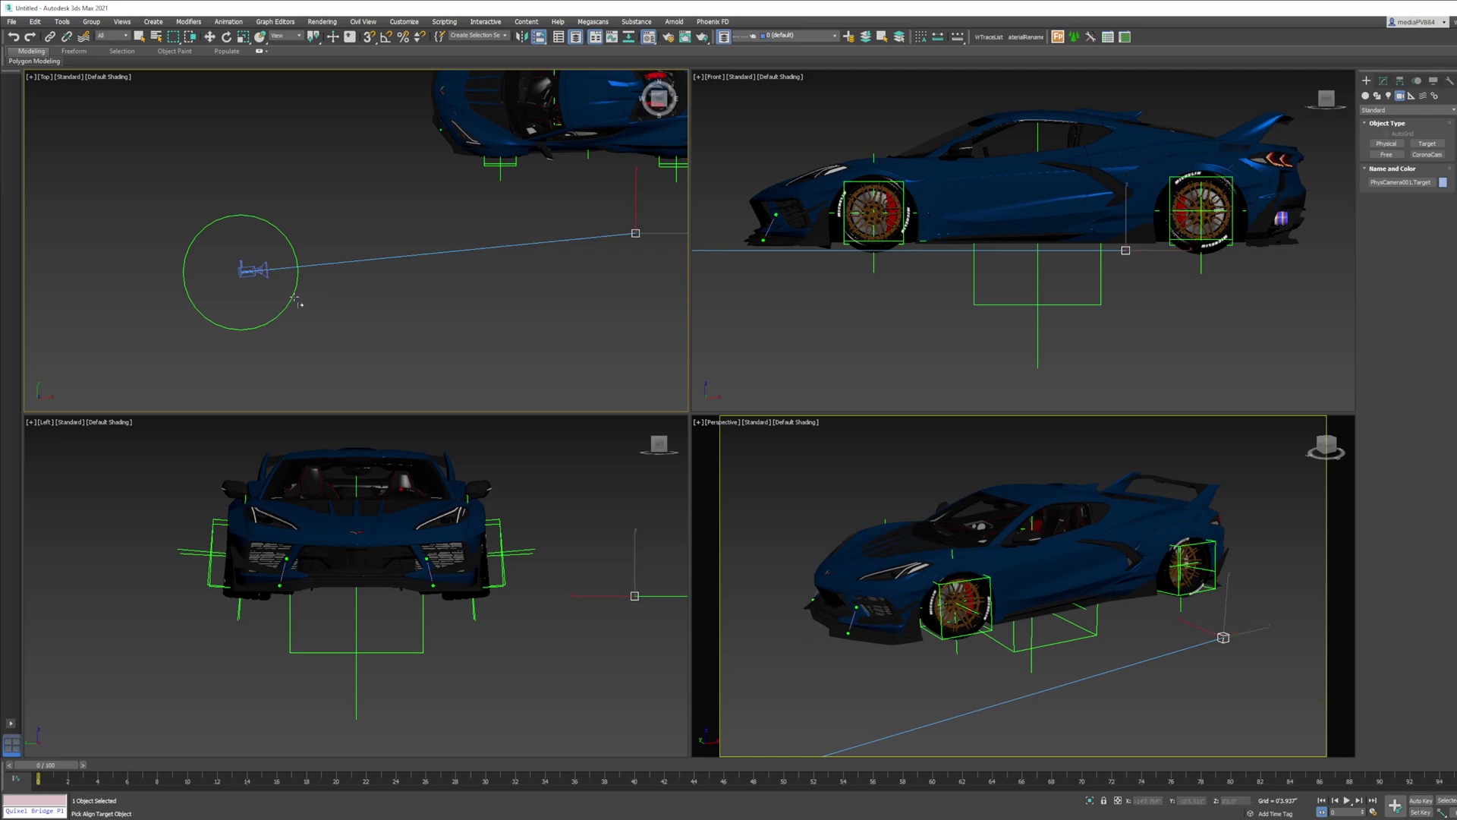
pyautogui.click(295, 301)
pyautogui.moveTo(274, 273); pyautogui.dragTo(435, 304)
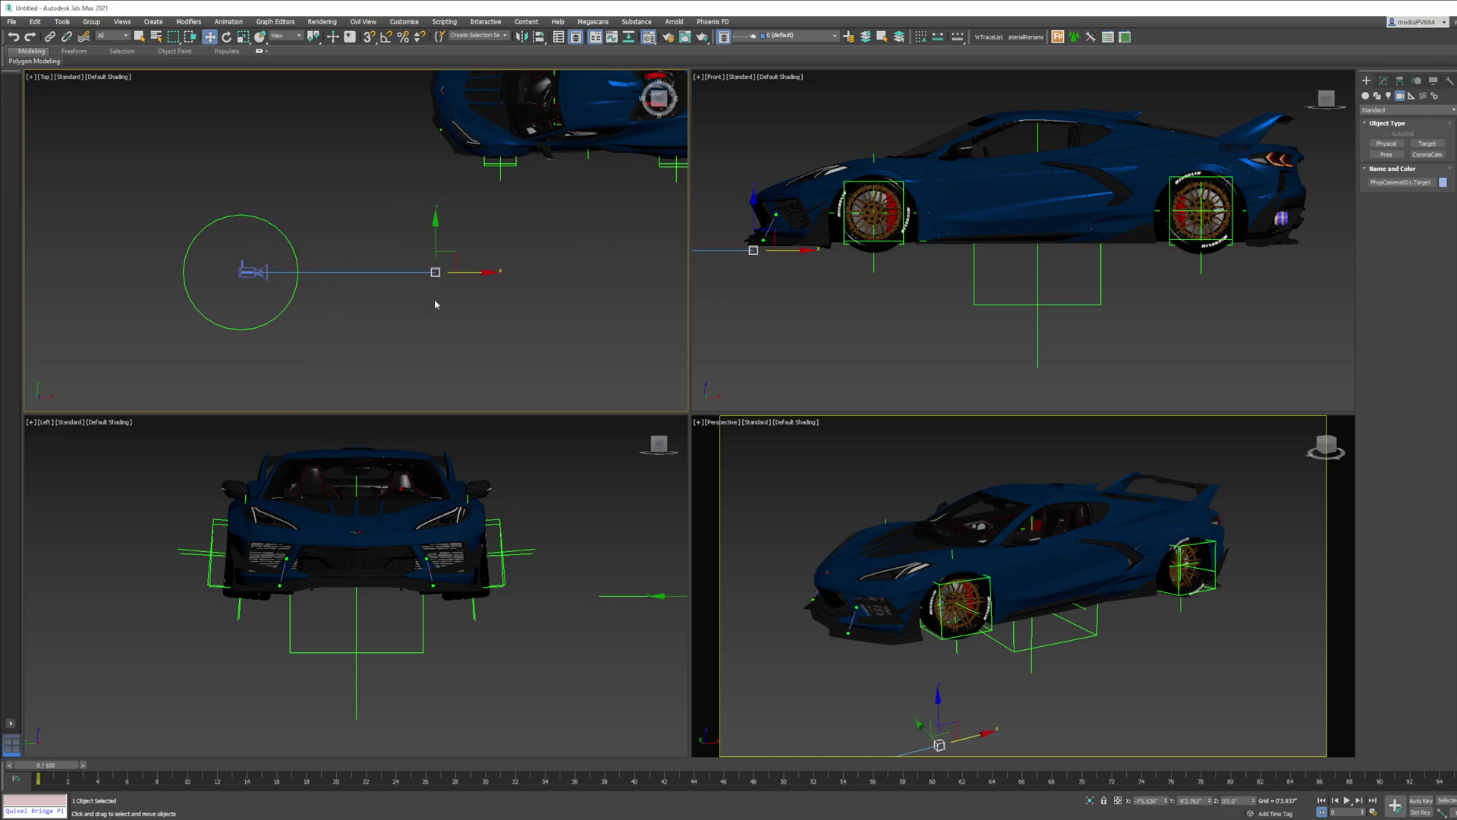
# Select the Physical camera, turn off its Targeted option, and clear the selection
pyautogui.rightClick(384, 284)
pyautogui.click(326, 271)
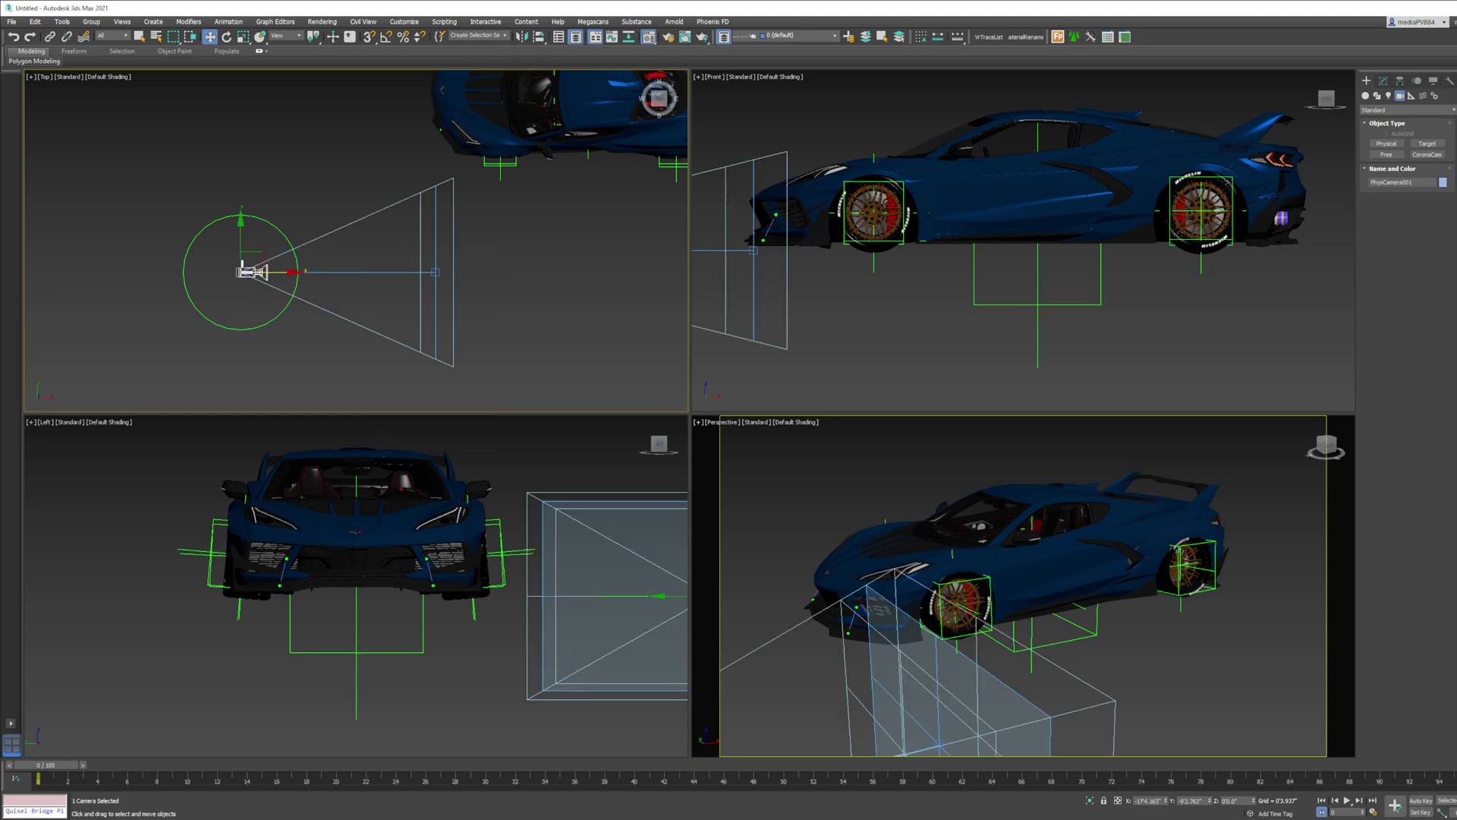
pyautogui.click(1382, 81)
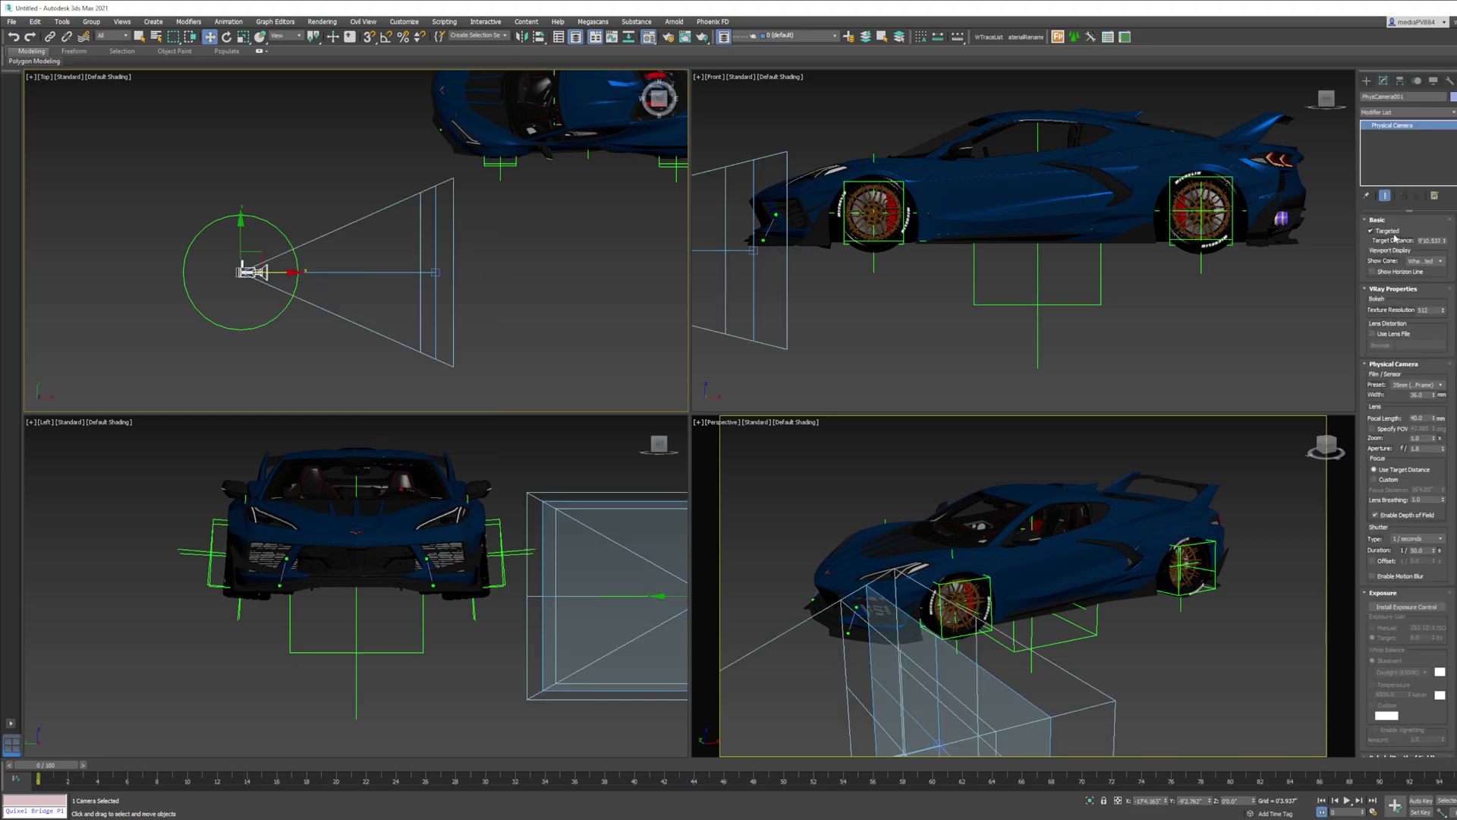
pyautogui.click(1391, 233)
pyautogui.click(494, 297)
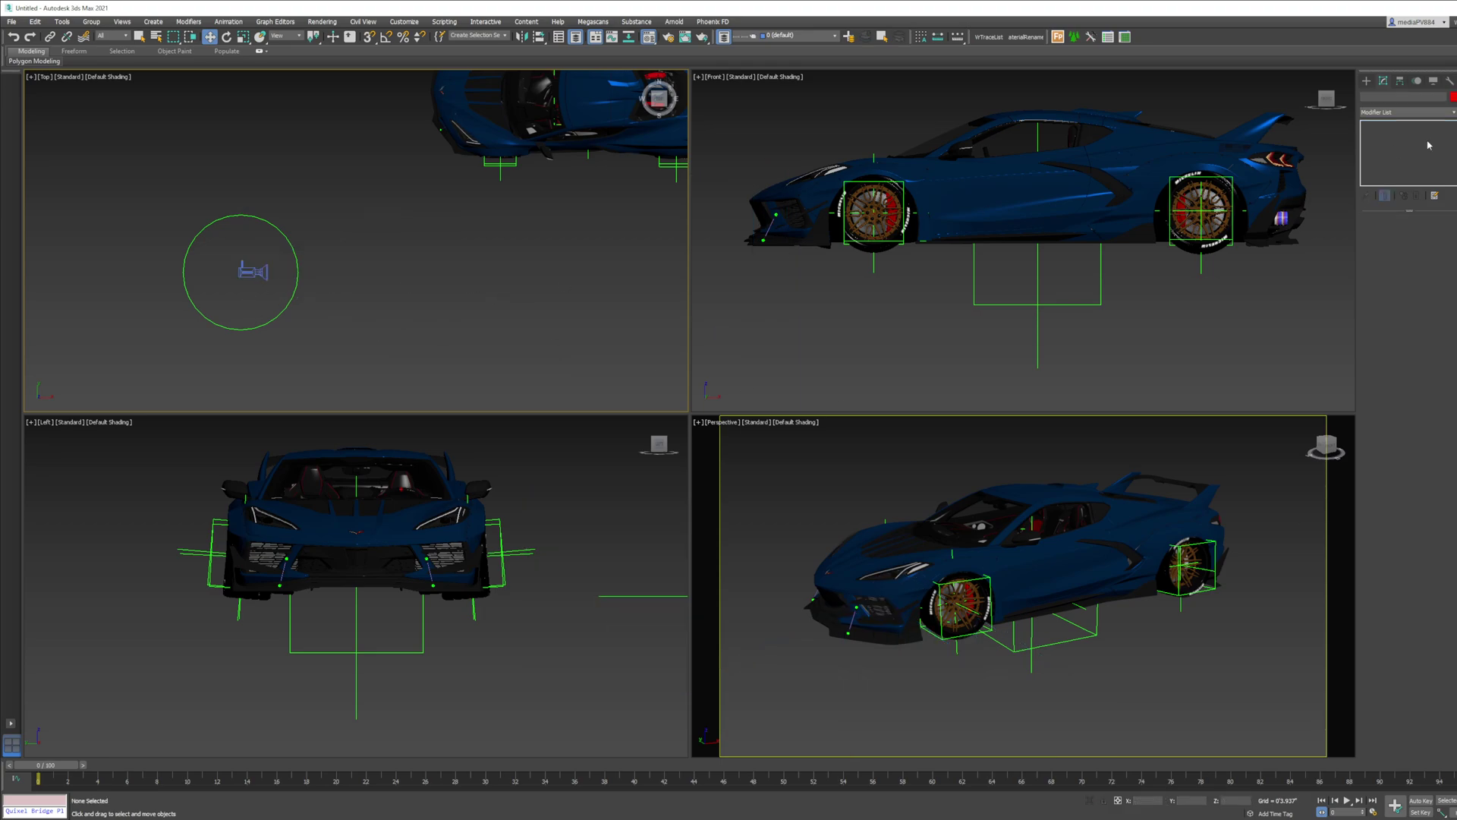
# Create a Point helper with Cross and Box display next to the circle in the Perspective view
pyautogui.click(1367, 82)
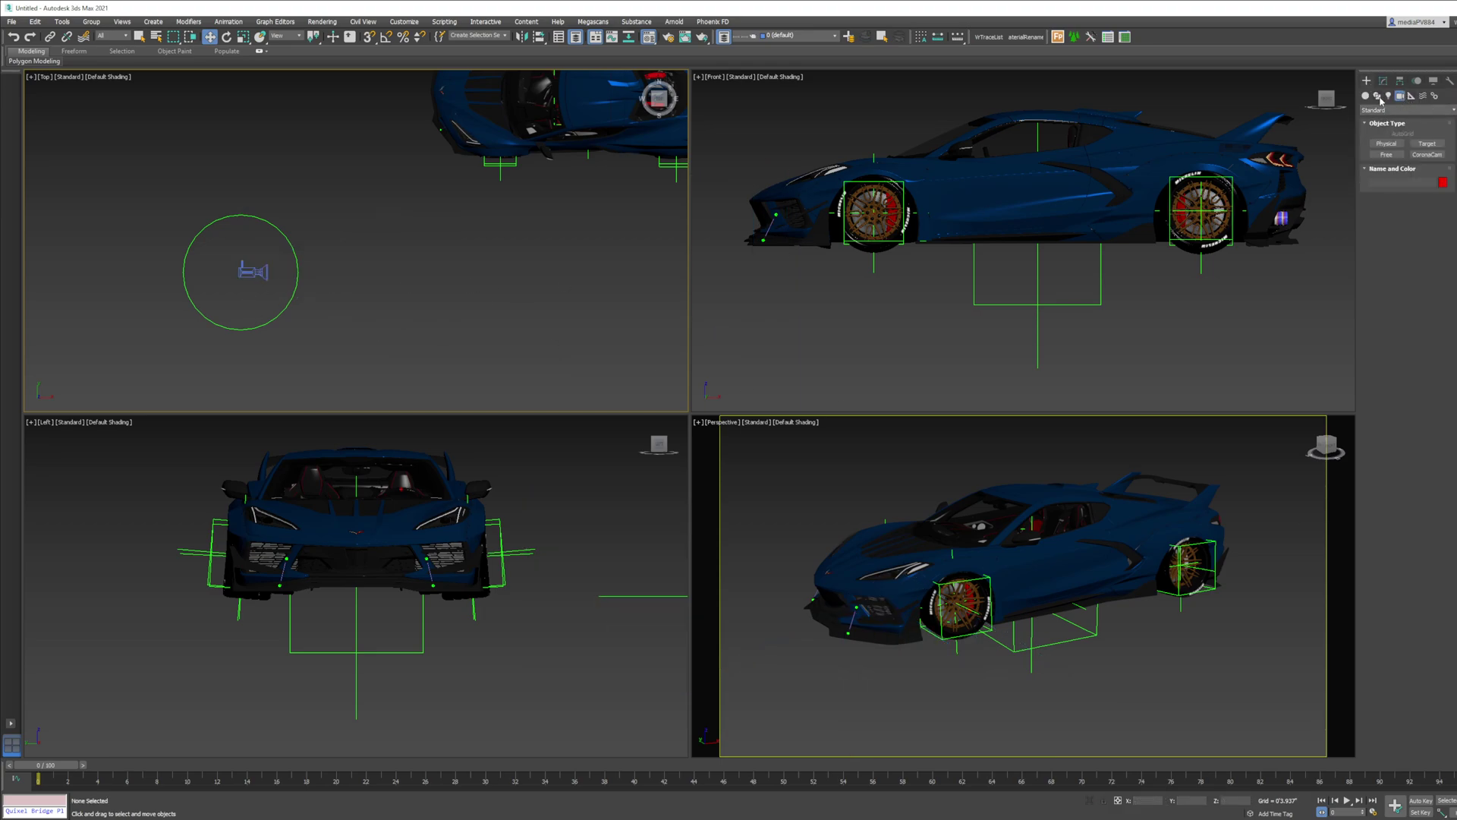
pyautogui.click(1410, 95)
pyautogui.click(1386, 176)
pyautogui.scroll(-5, 1091, 624)
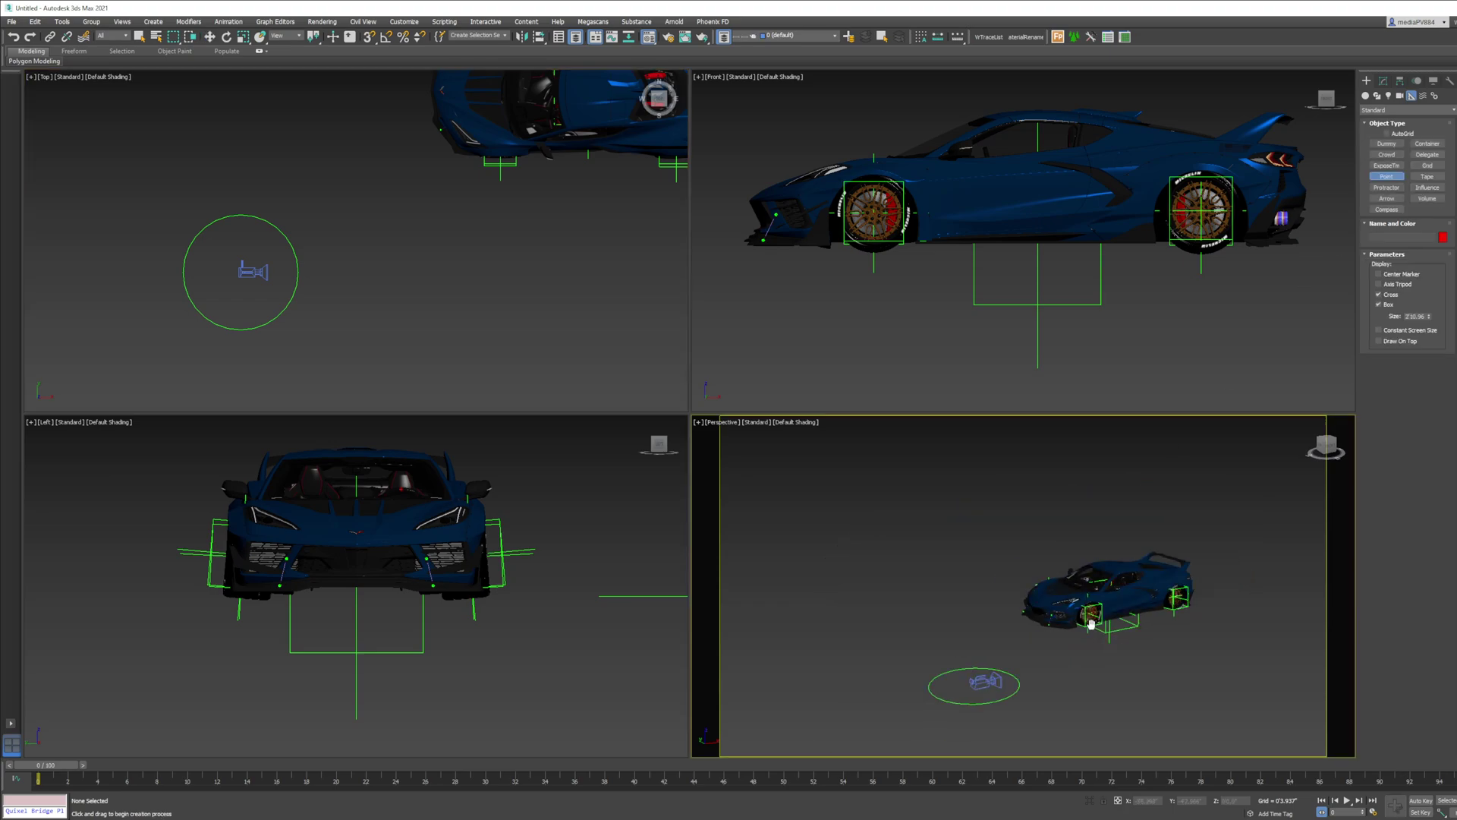
pyautogui.keyDown('alt'); pyautogui.moveTo(1091, 624); pyautogui.dragTo(1038, 539, button='middle'); pyautogui.keyUp('alt')
pyautogui.scroll(4, 1025, 549)
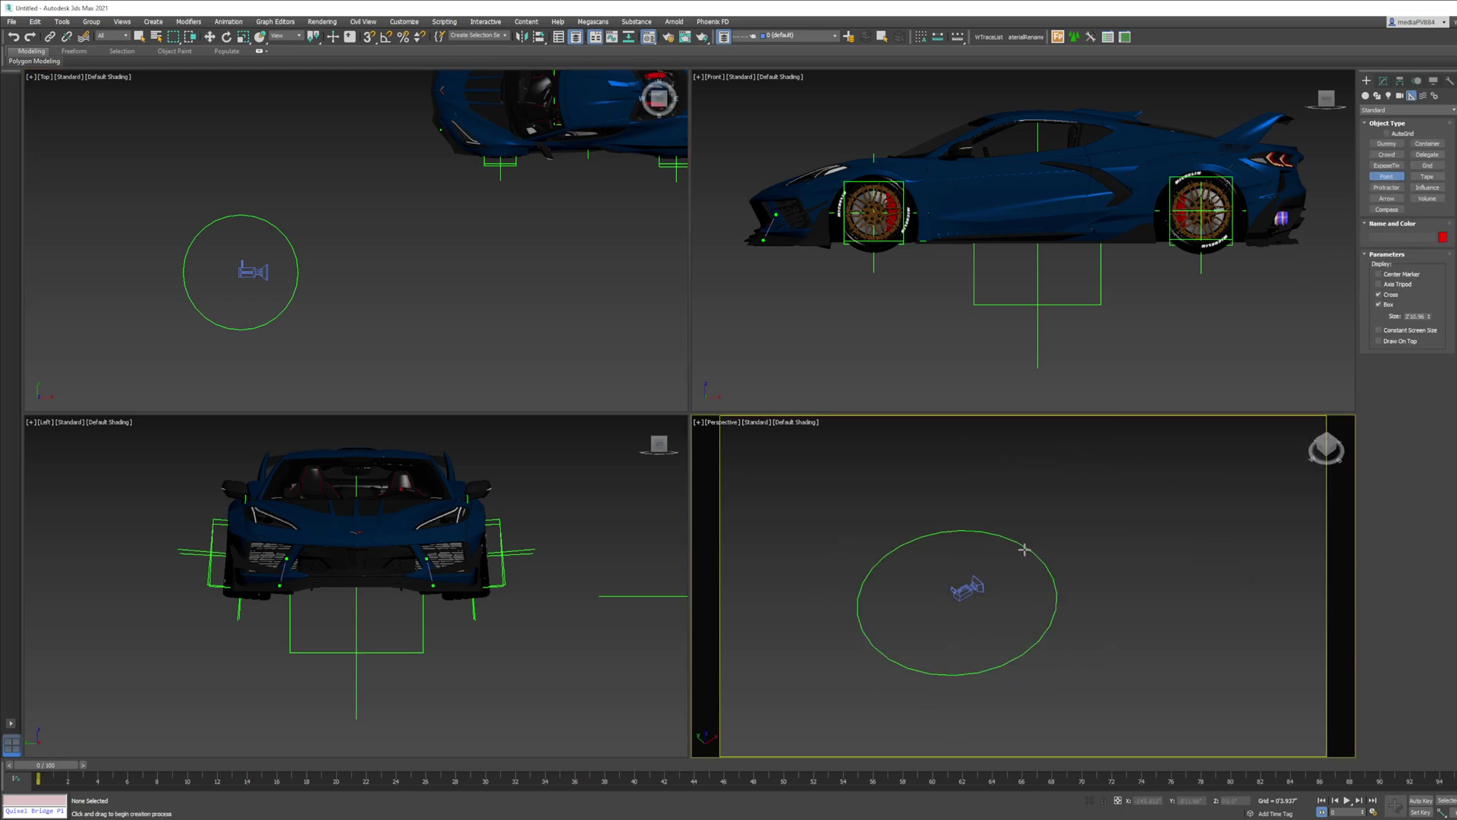
pyautogui.scroll(3, 1025, 549)
pyautogui.click(1130, 606)
# Align the new Point helper to the camera at the circle's center
pyautogui.press('w')
pyautogui.hotkey('shift', 'a')
pyautogui.click(939, 615)
# Clone the Point helper in place as an independent copy
pyautogui.press('1')
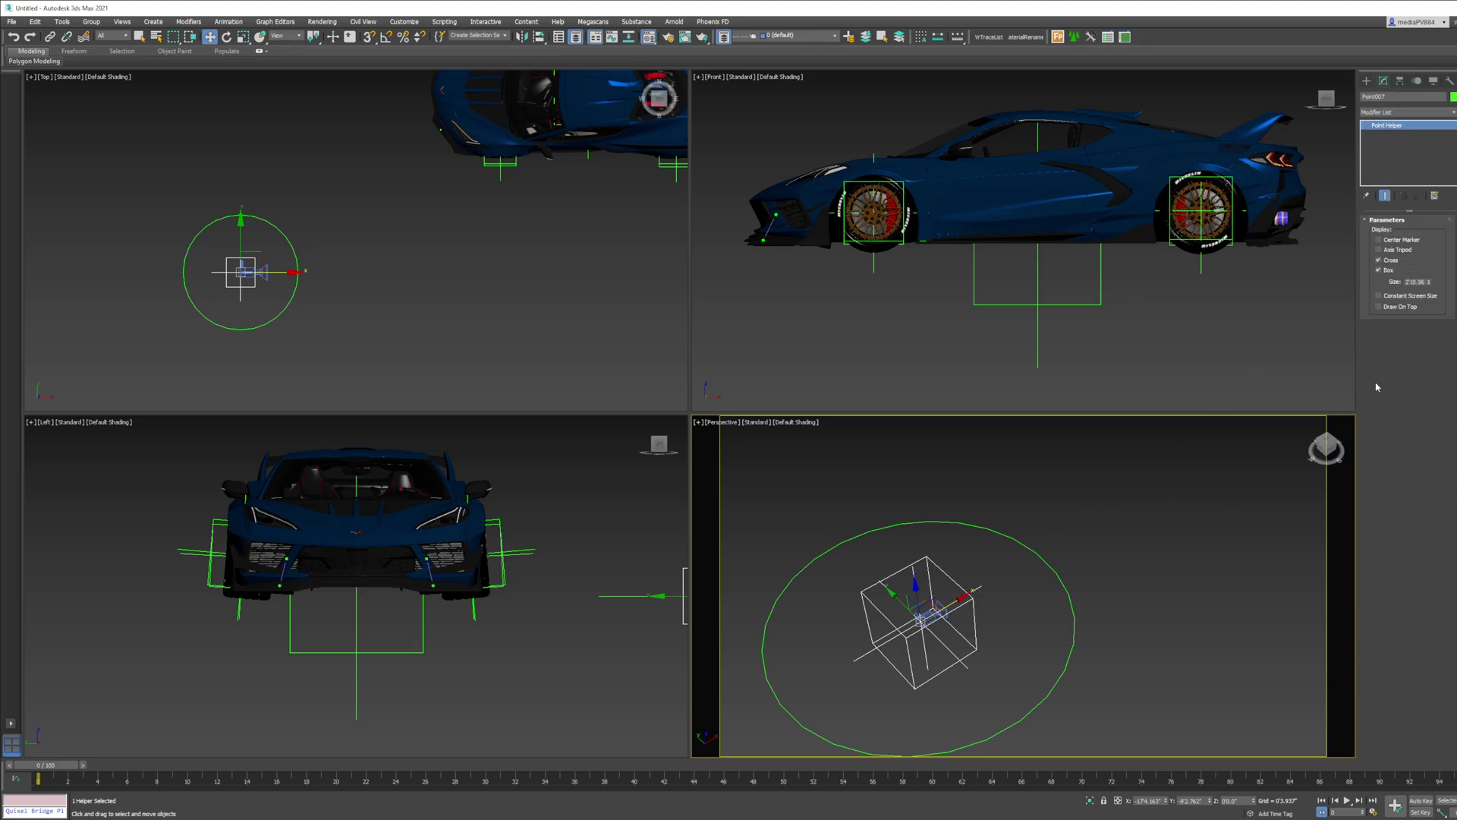
pyautogui.scroll(-2, 986, 585)
pyautogui.keyDown('shift'); pyautogui.moveTo(987, 583); pyautogui.dragTo(1007, 562); pyautogui.keyUp('shift')
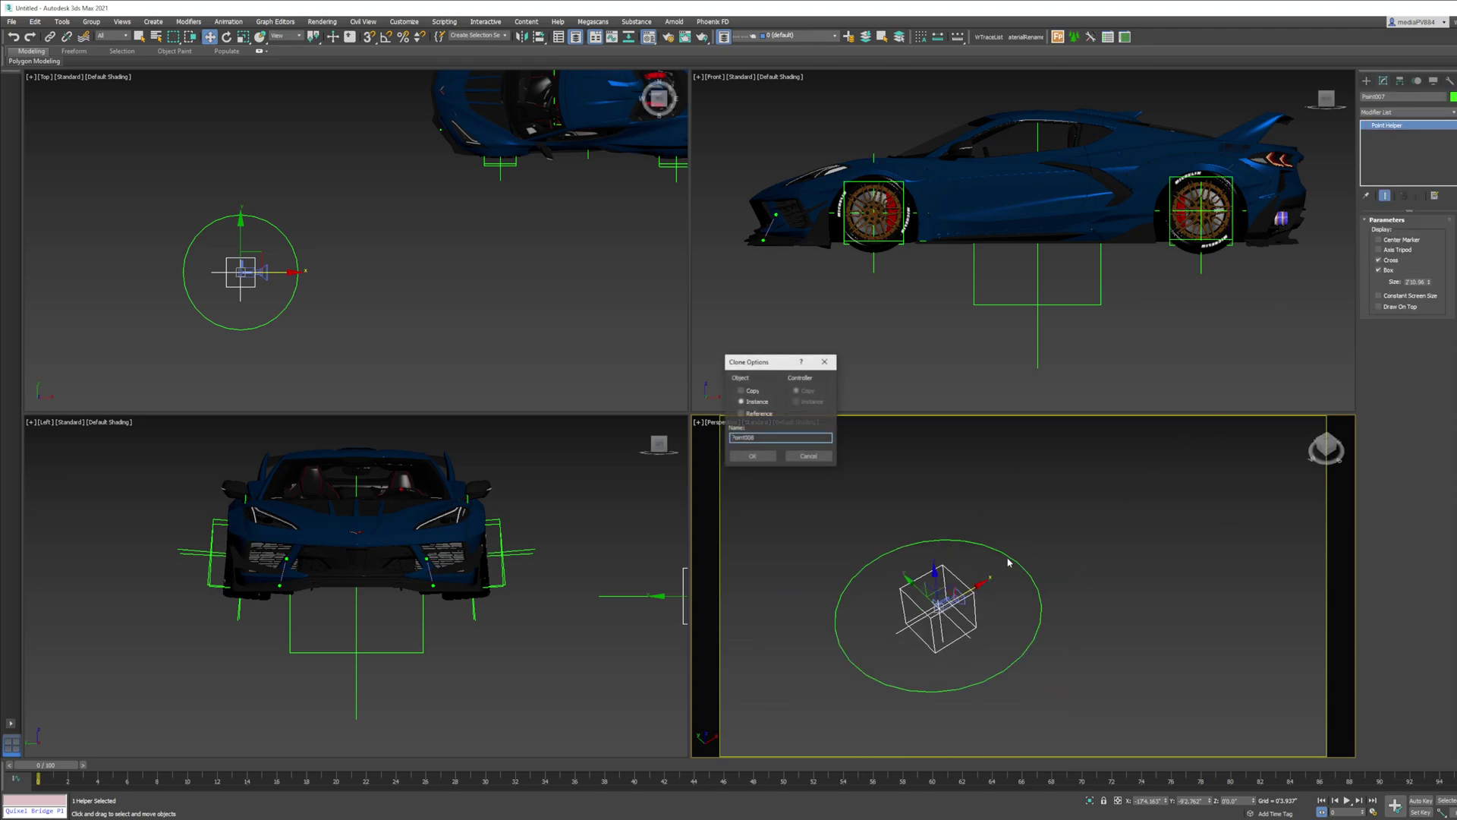
pyautogui.click(764, 458)
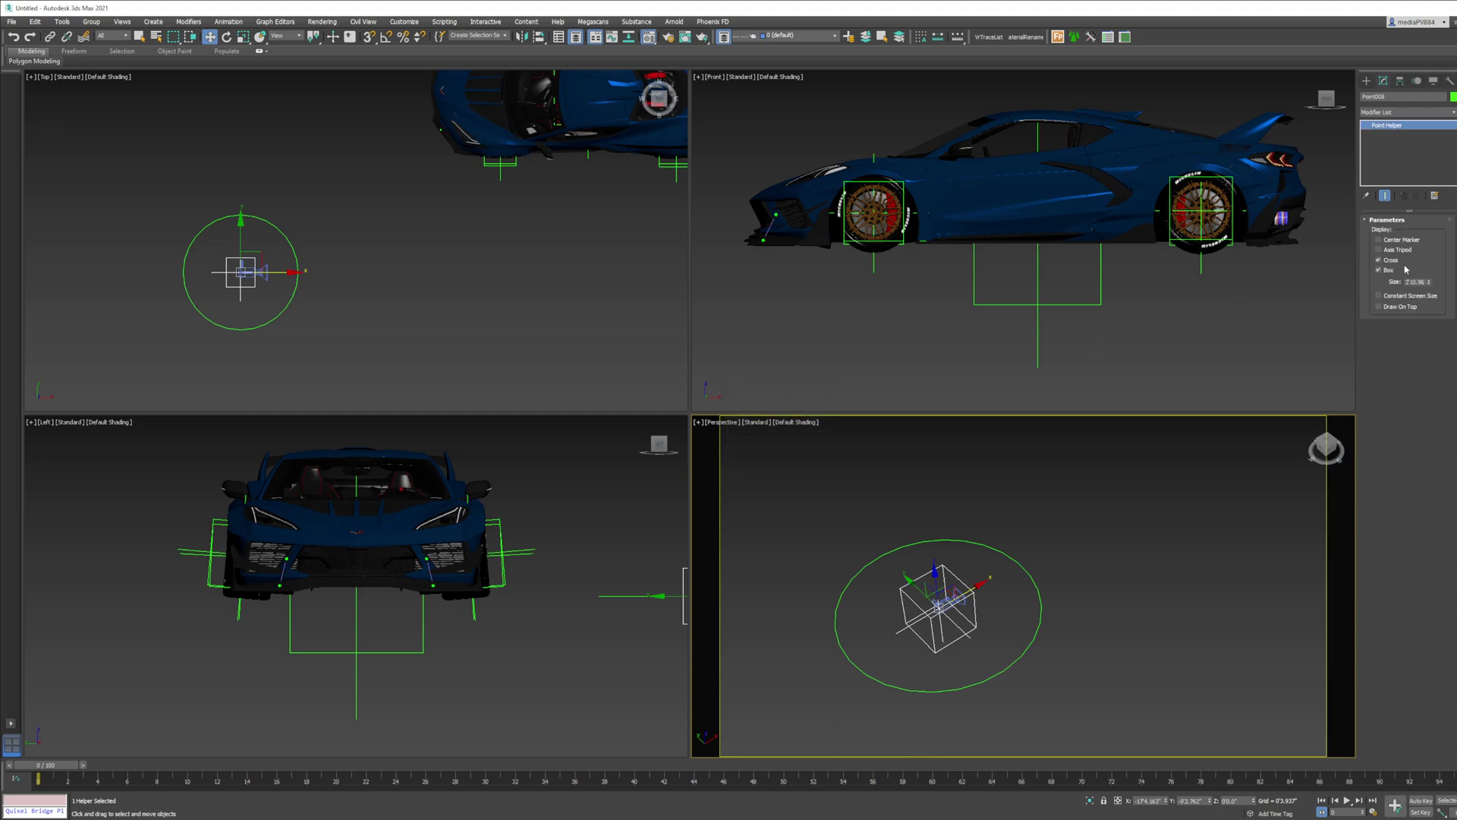
# Turn off the cloned helper's Cross display, enlarge its box so it surrounds the original helper, and deselect it
pyautogui.click(1396, 260)
pyautogui.moveTo(1428, 282); pyautogui.dragTo(1440, 247)
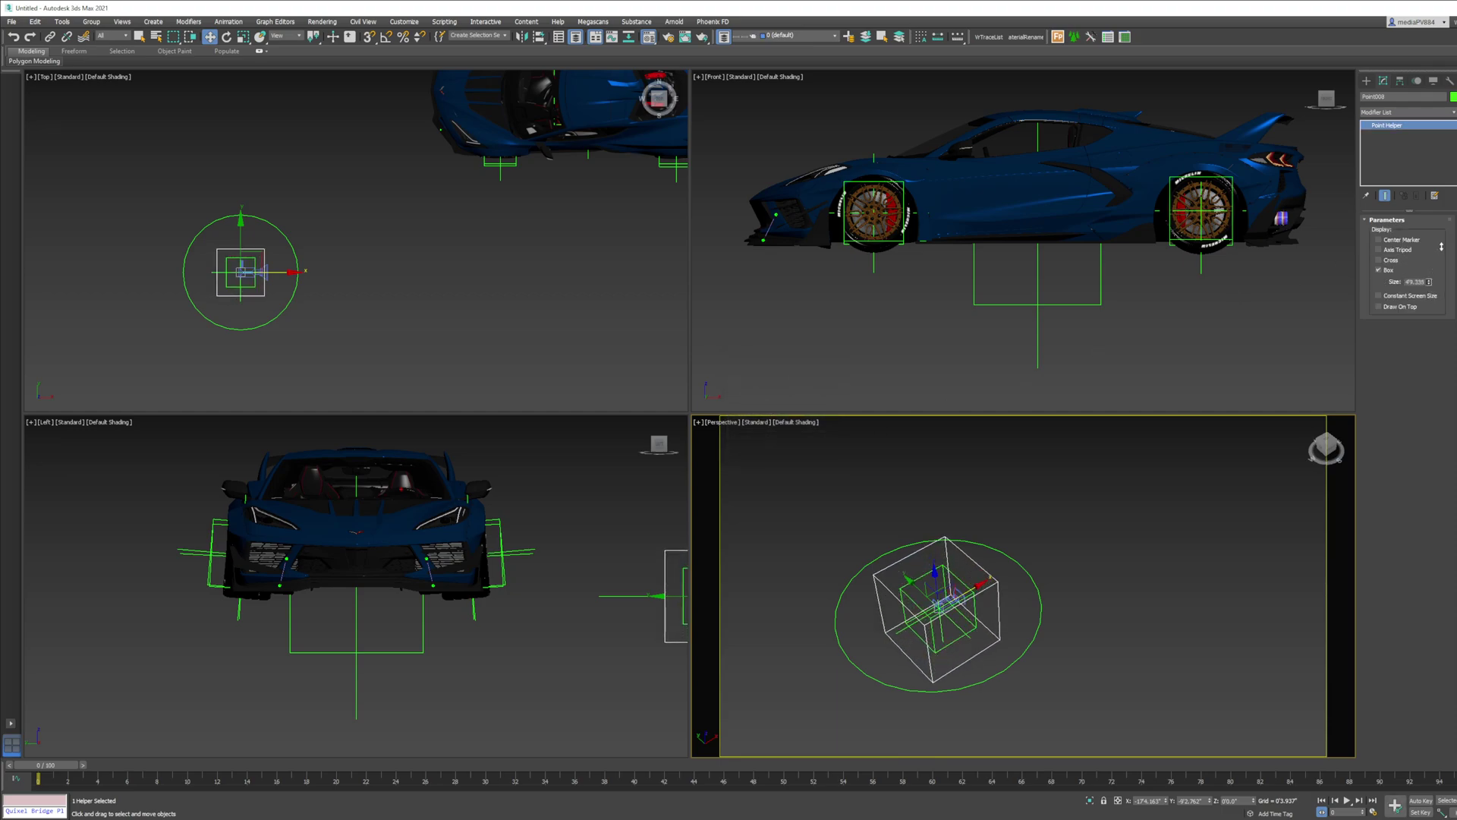
pyautogui.click(1154, 559)
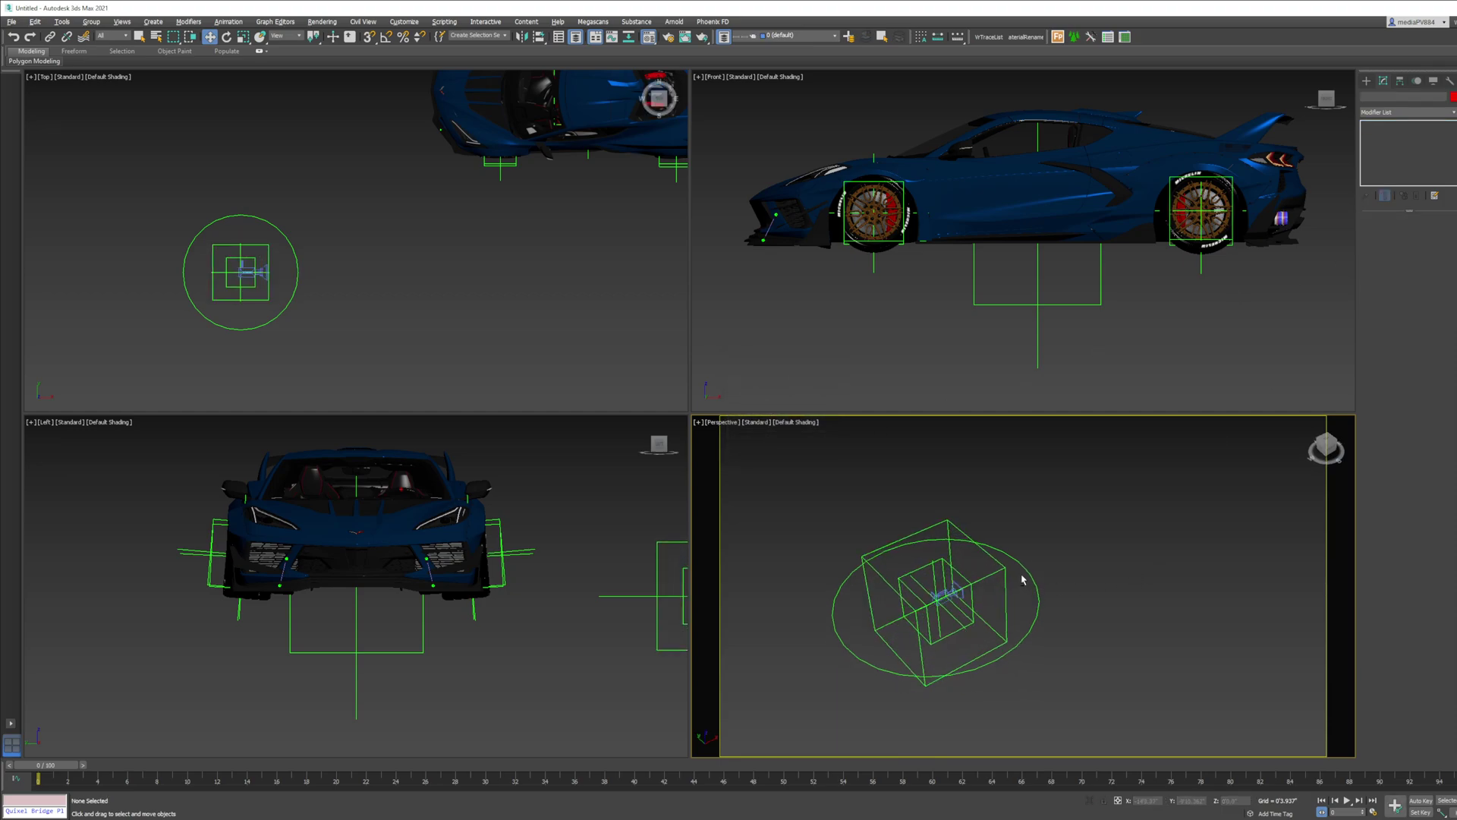
# Inspect the nested helpers around the camera and compare the inner one with the gimbal reference picture
pyautogui.keyDown('alt'); pyautogui.moveTo(1021, 579); pyautogui.dragTo(1009, 570, button='middle'); pyautogui.keyUp('alt')
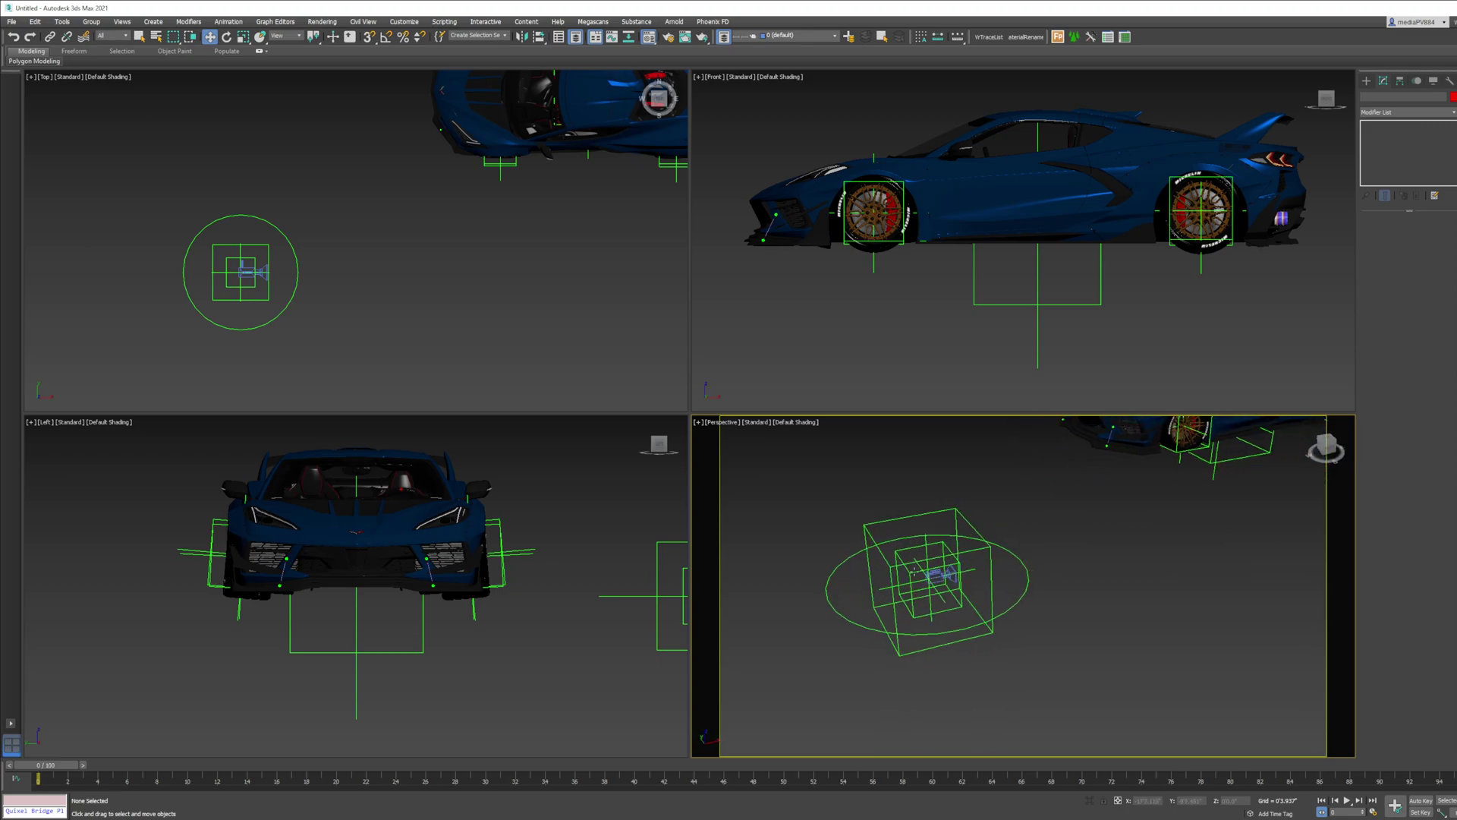
pyautogui.scroll(3, 935, 580)
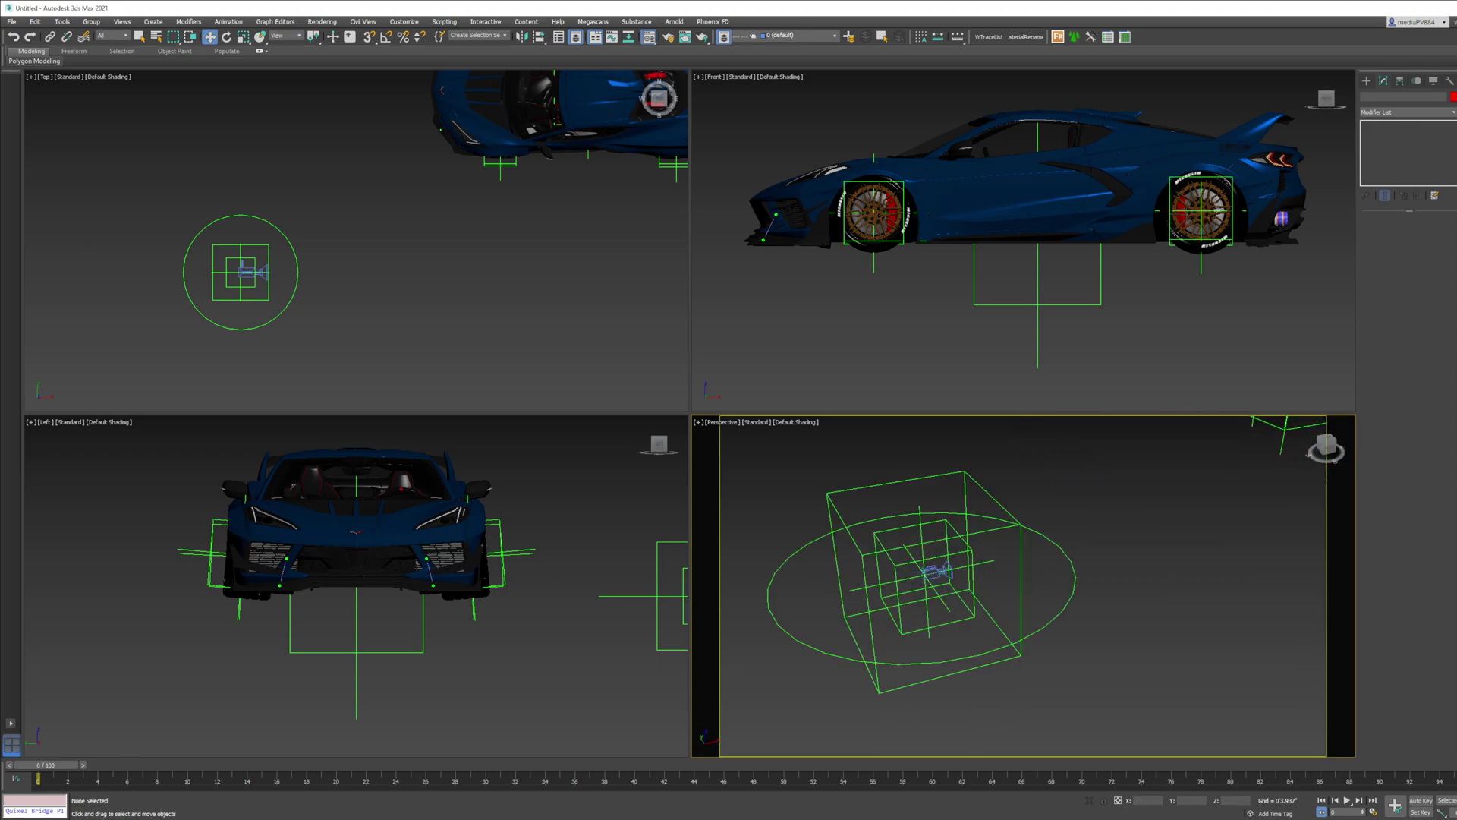
pyautogui.click(935, 576)
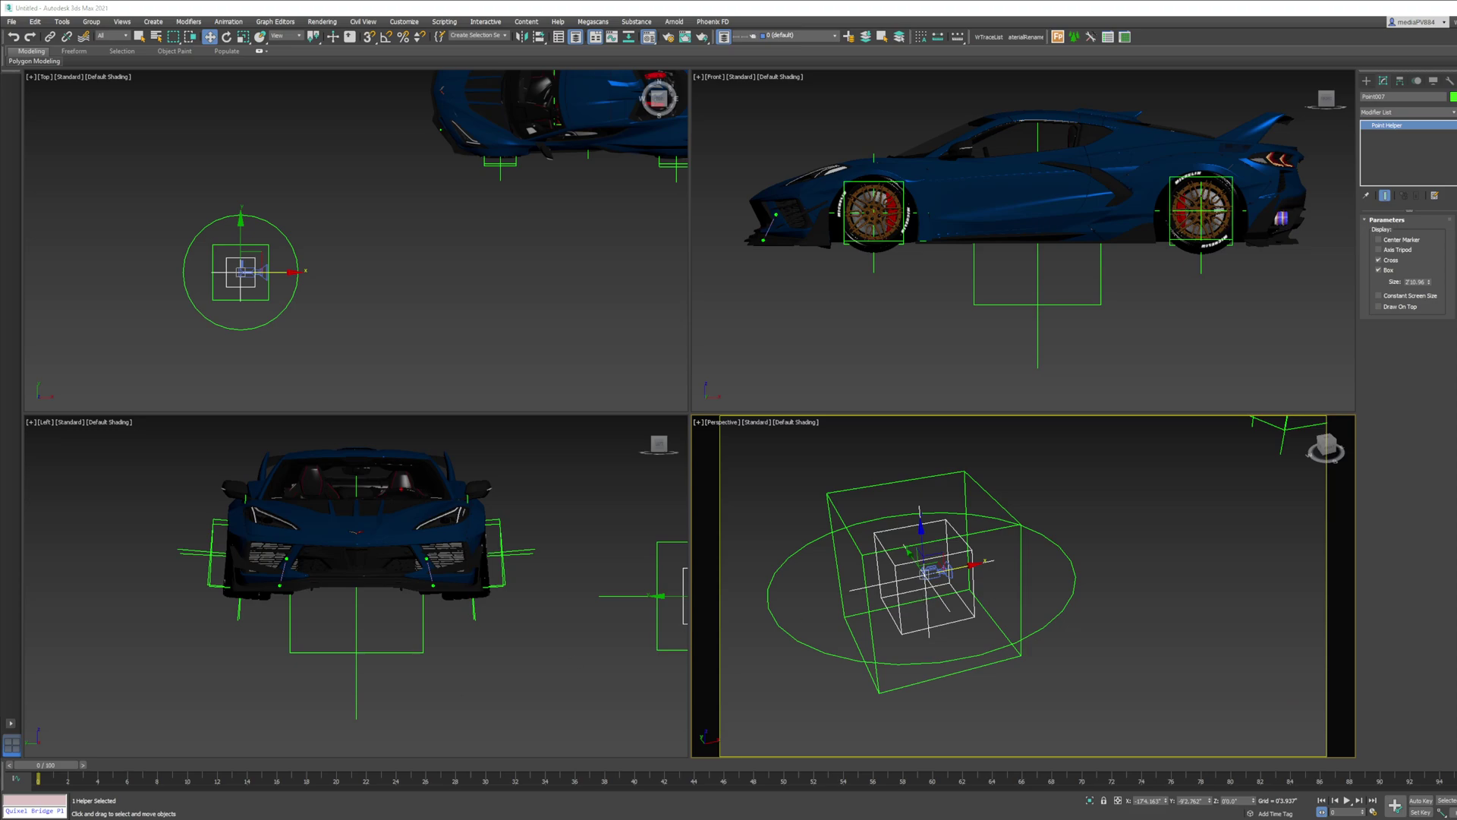
pyautogui.hotkey('alt', 'Tab')
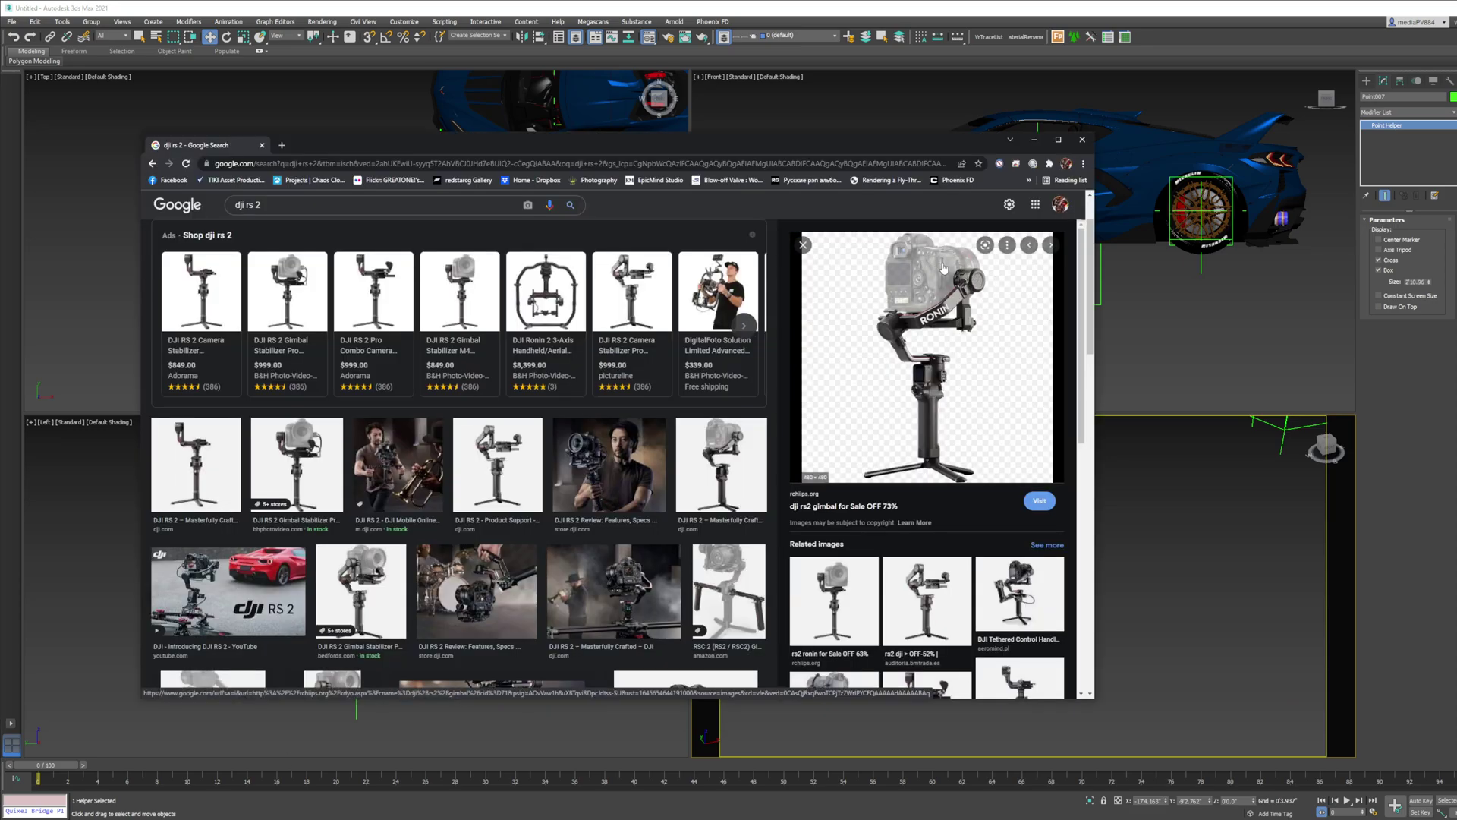
pyautogui.hotkey('alt', 'Tab')
pyautogui.click(226, 139)
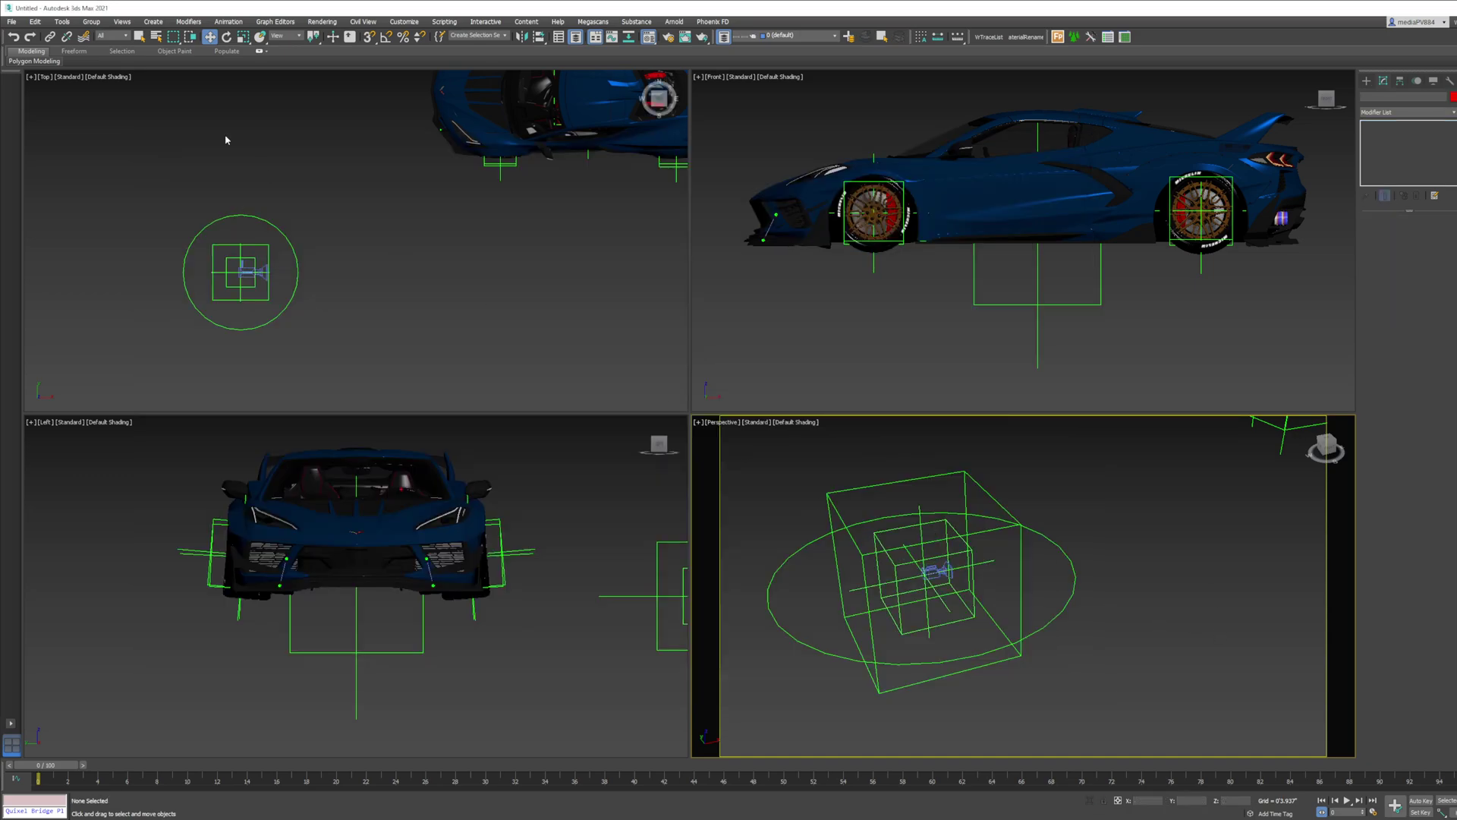
# Link the camera to the inner helper, and continue the parent chain through the outer helper up to the circle
pyautogui.click(50, 36)
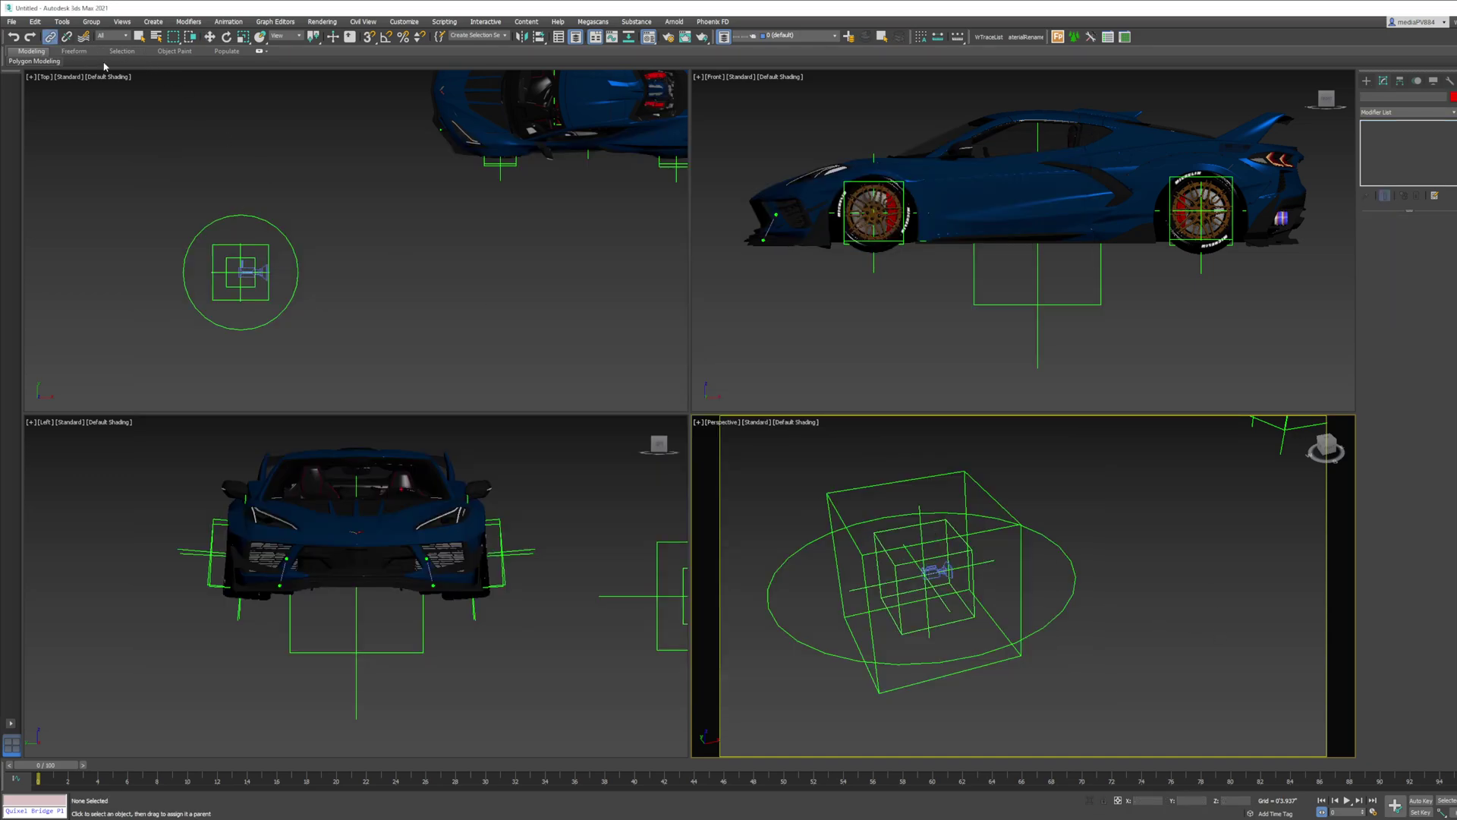
pyautogui.click(945, 570)
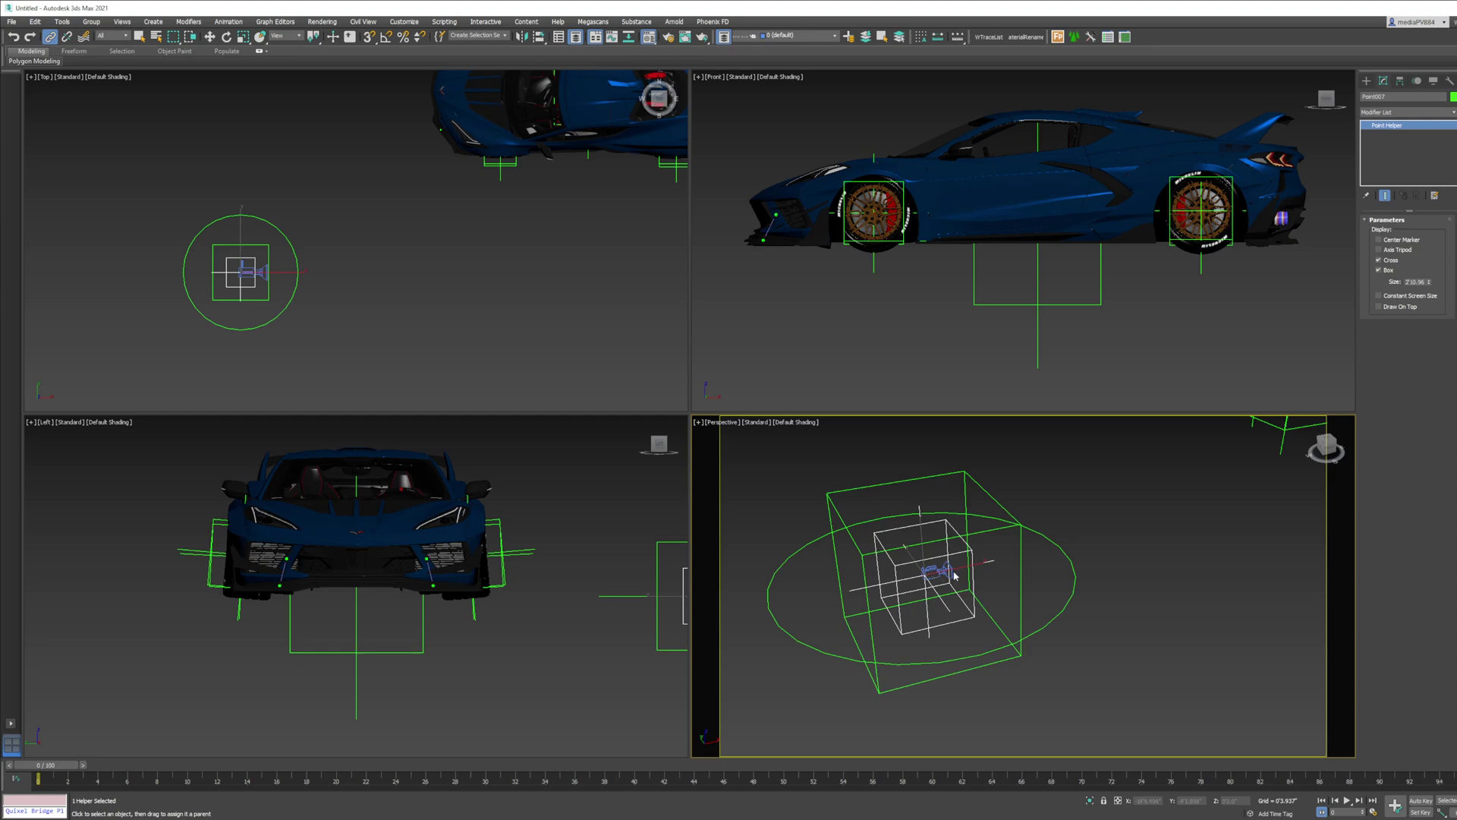
pyautogui.click(939, 579)
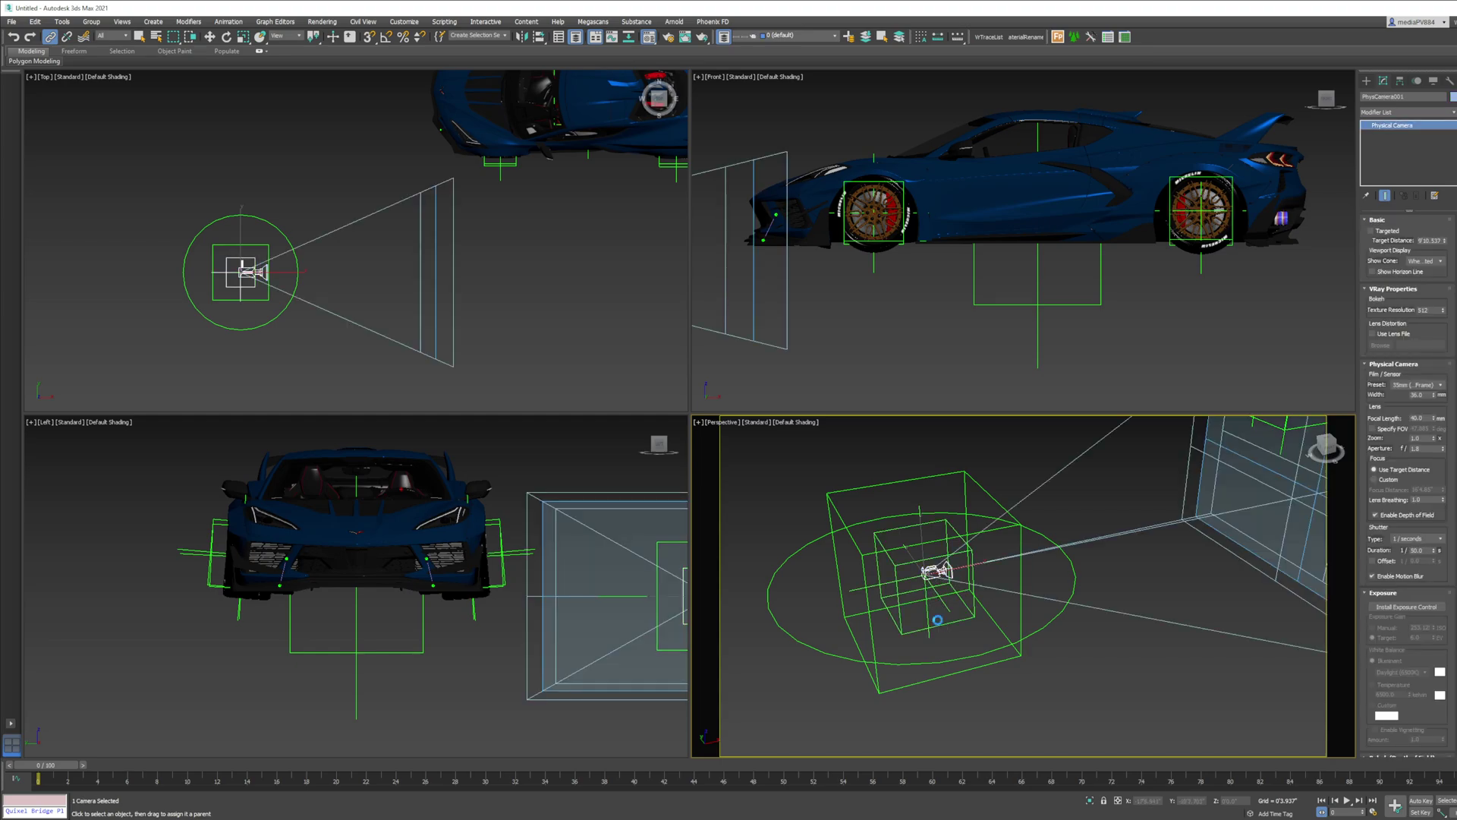
pyautogui.click(909, 566)
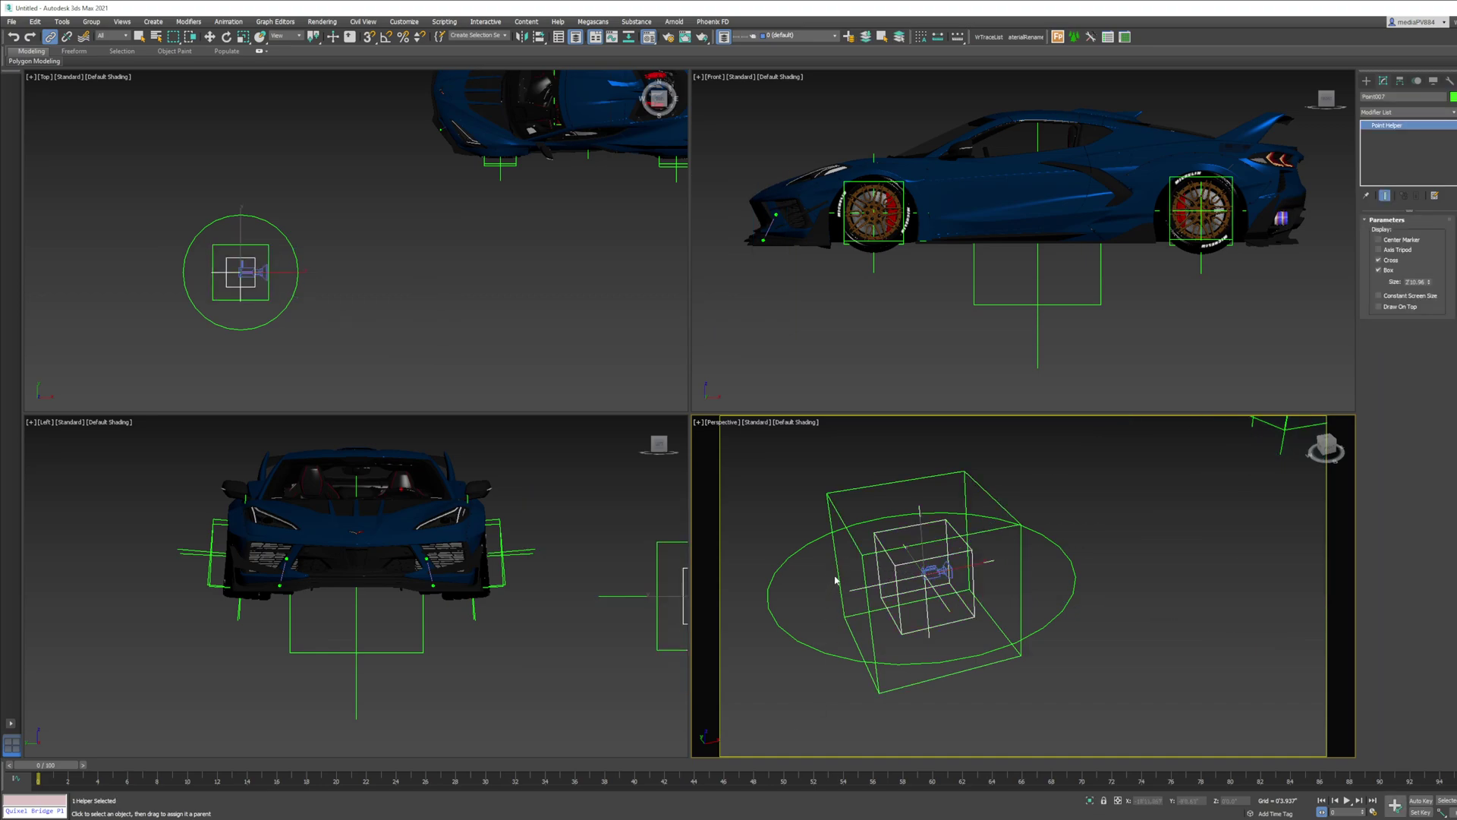
pyautogui.moveTo(837, 574); pyautogui.dragTo(777, 622)
pyautogui.rightClick(972, 620)
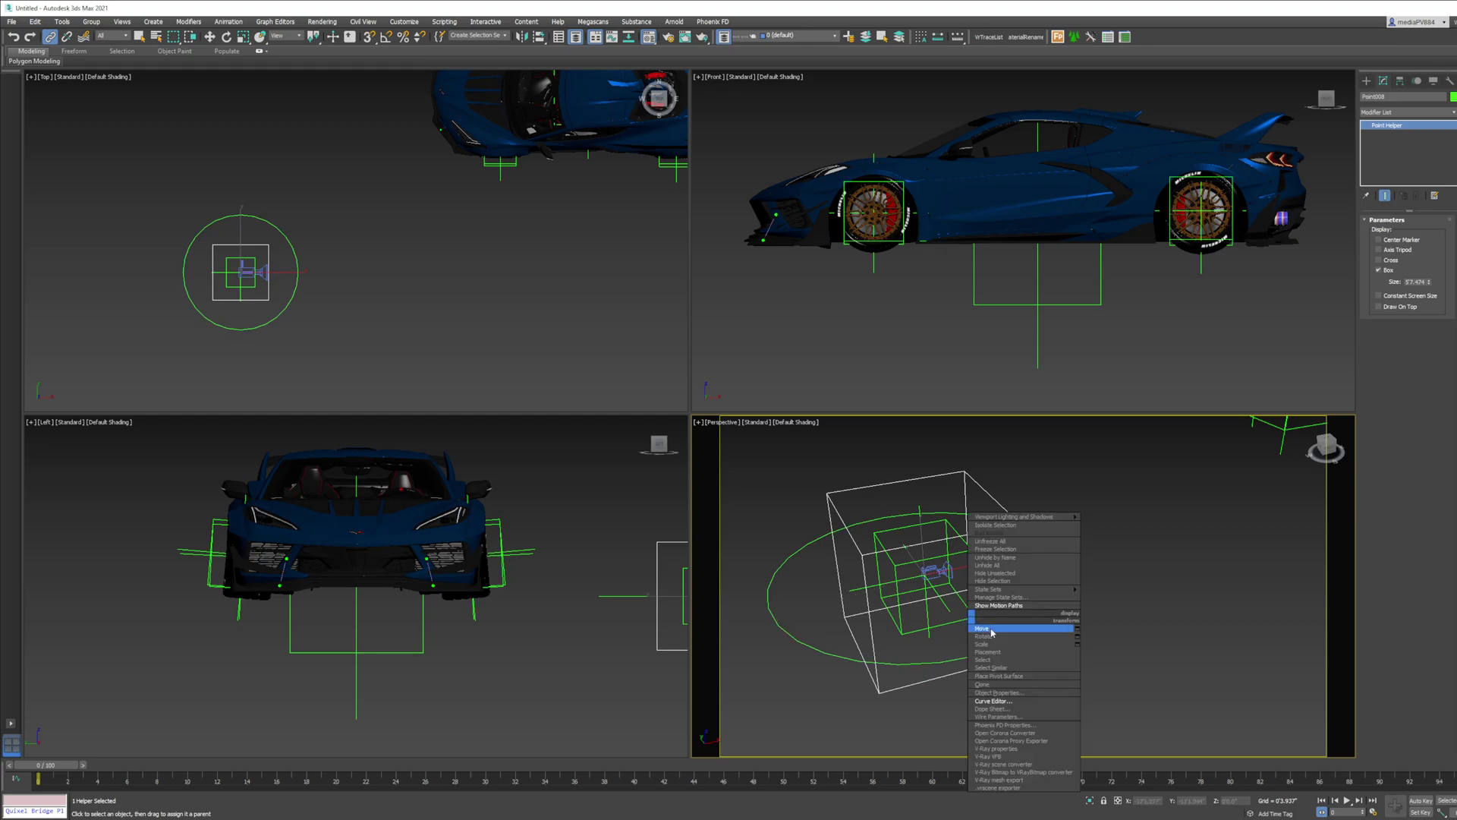
pyautogui.click(990, 631)
pyautogui.click(1155, 661)
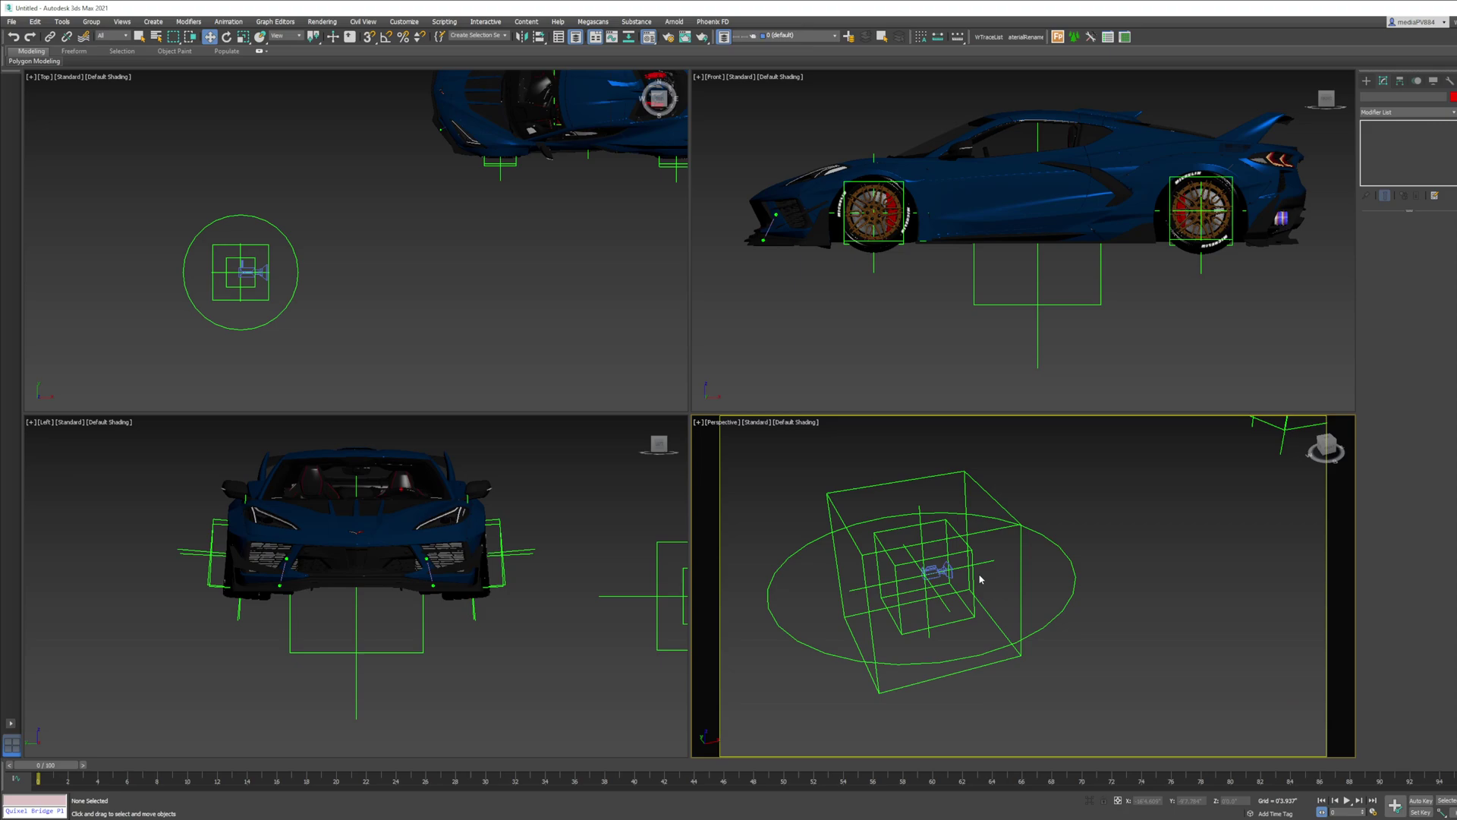
# Check the outer and inner helpers individually and compare them with the gimbal reference picture in the browser
pyautogui.click(1015, 519)
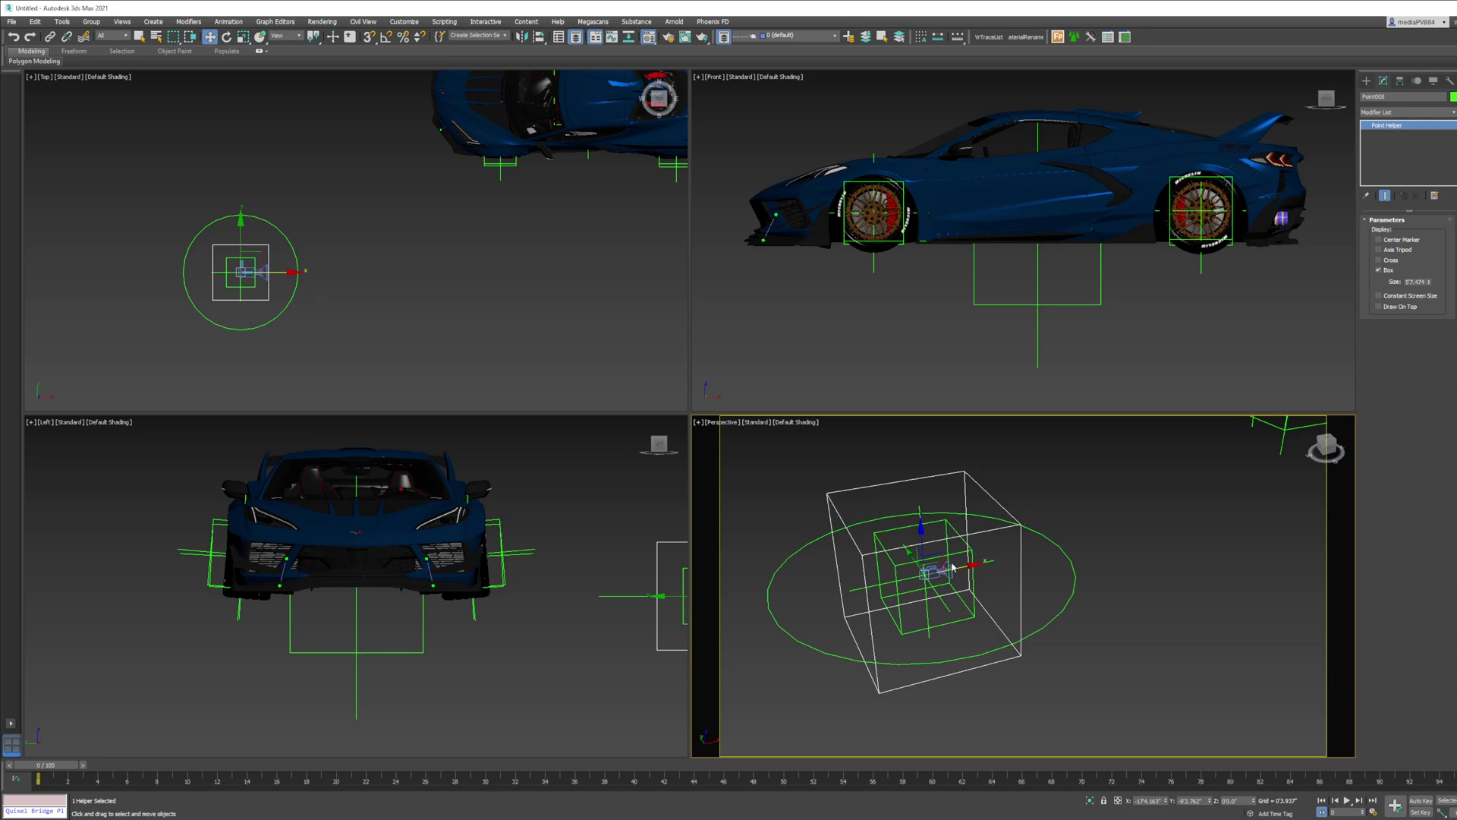
pyautogui.click(928, 569)
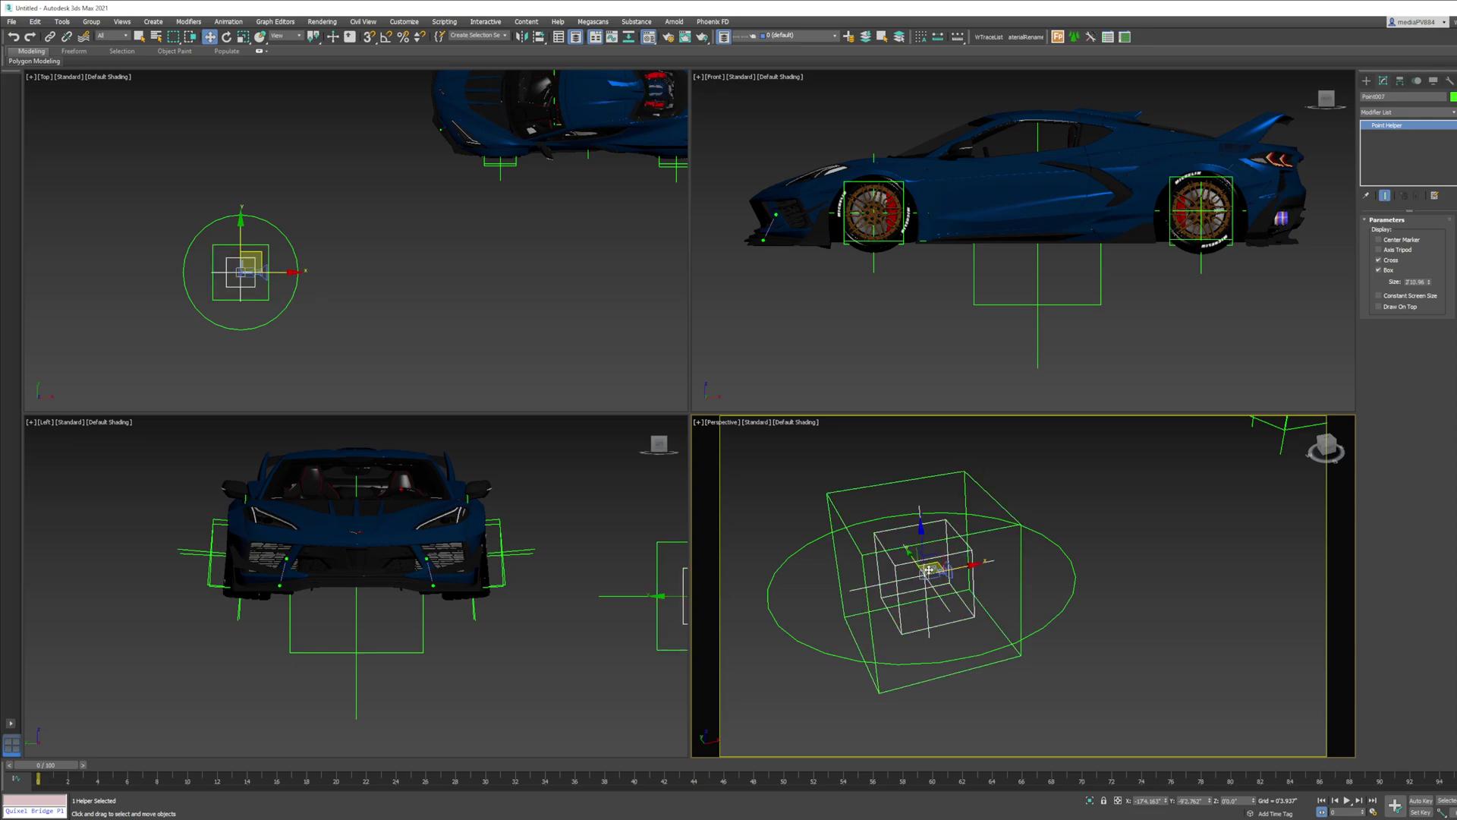
pyautogui.hotkey('alt', 'Tab')
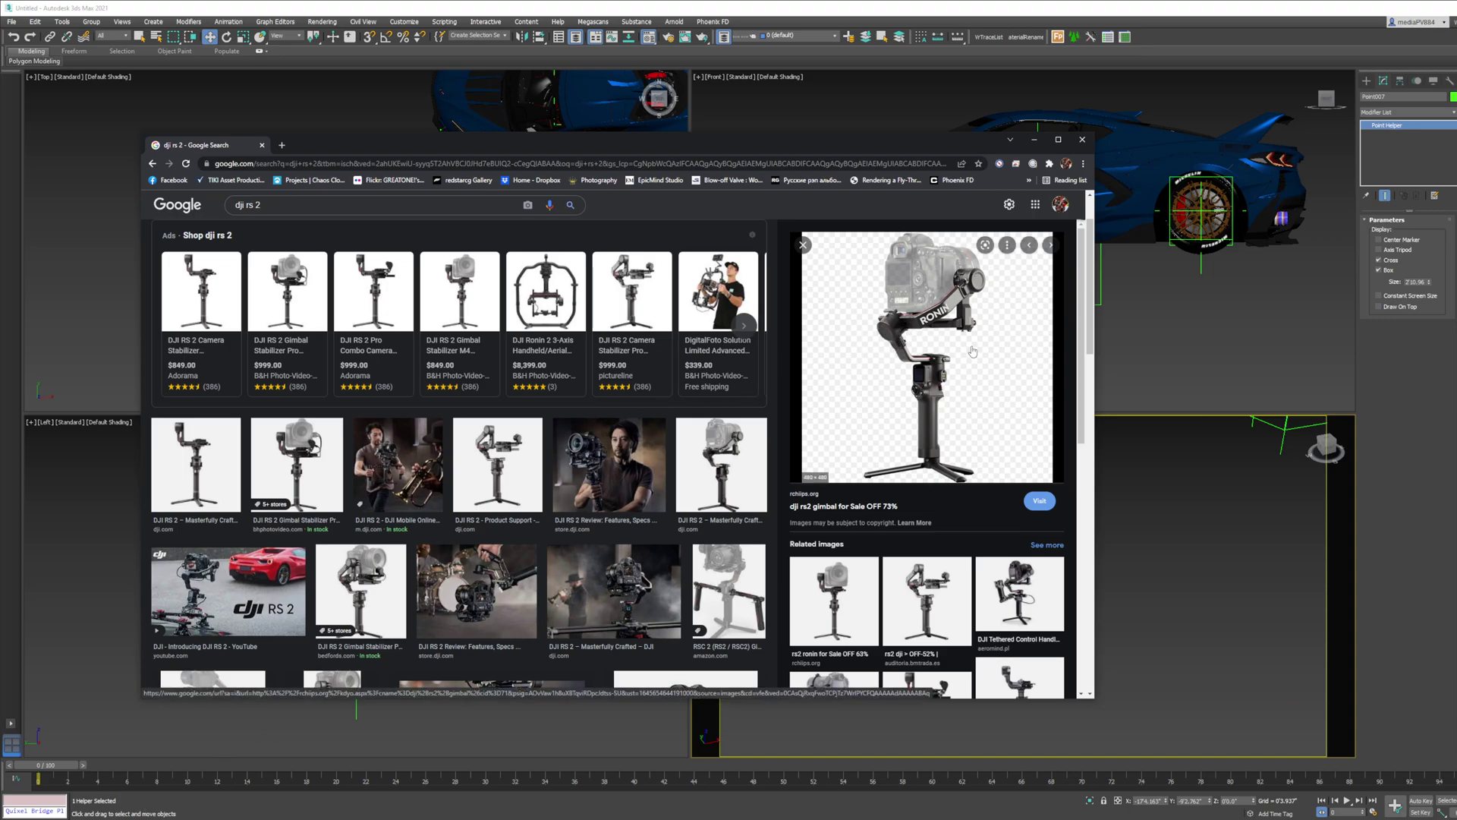
pyautogui.click(1449, 469)
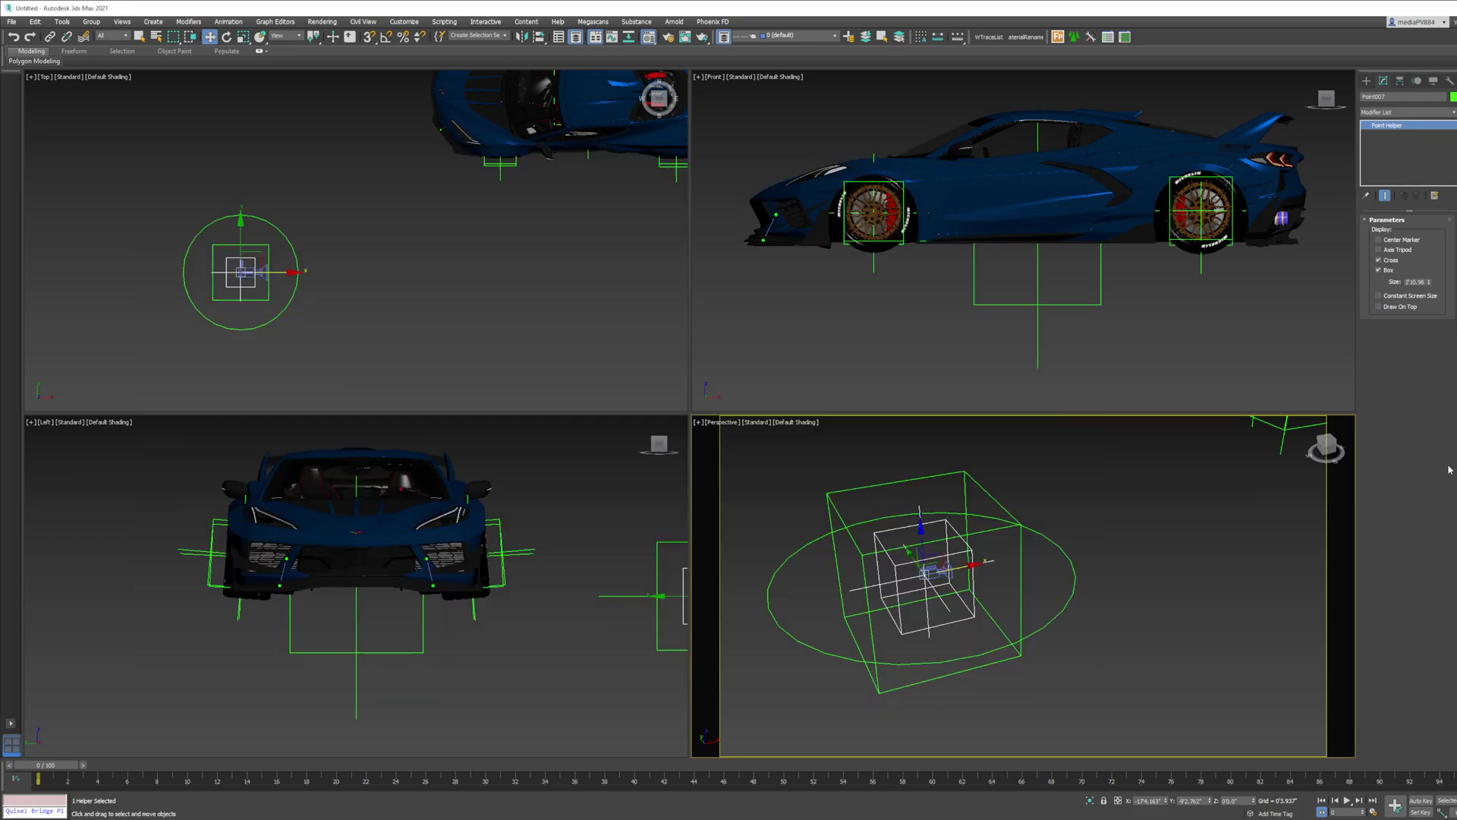
pyautogui.click(1087, 648)
# Switch the Perspective viewport to the PhysCamera001 view
pyautogui.scroll(-3, 1084, 644)
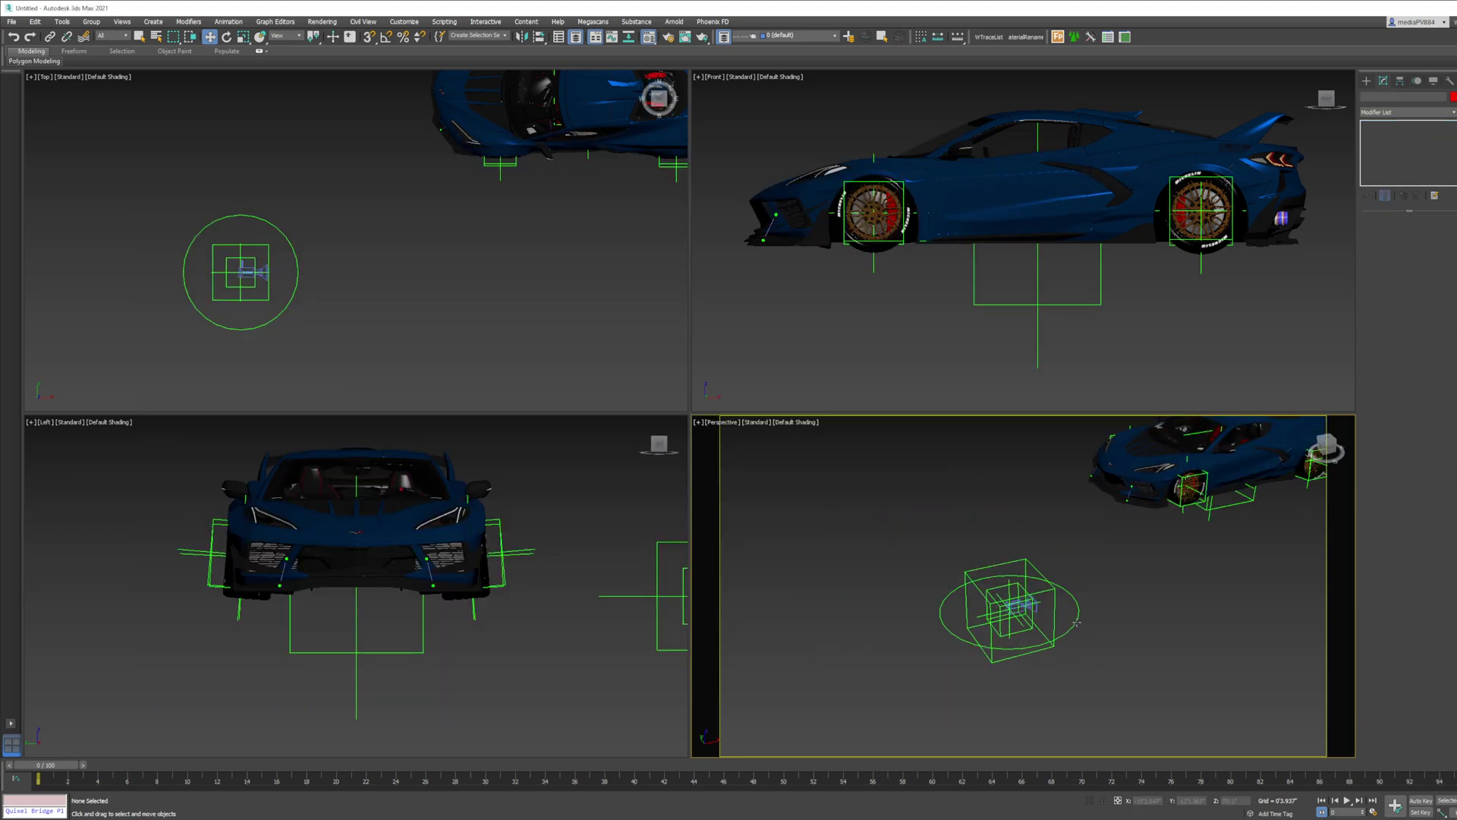
pyautogui.click(723, 429)
pyautogui.moveTo(759, 434)
pyautogui.click(914, 435)
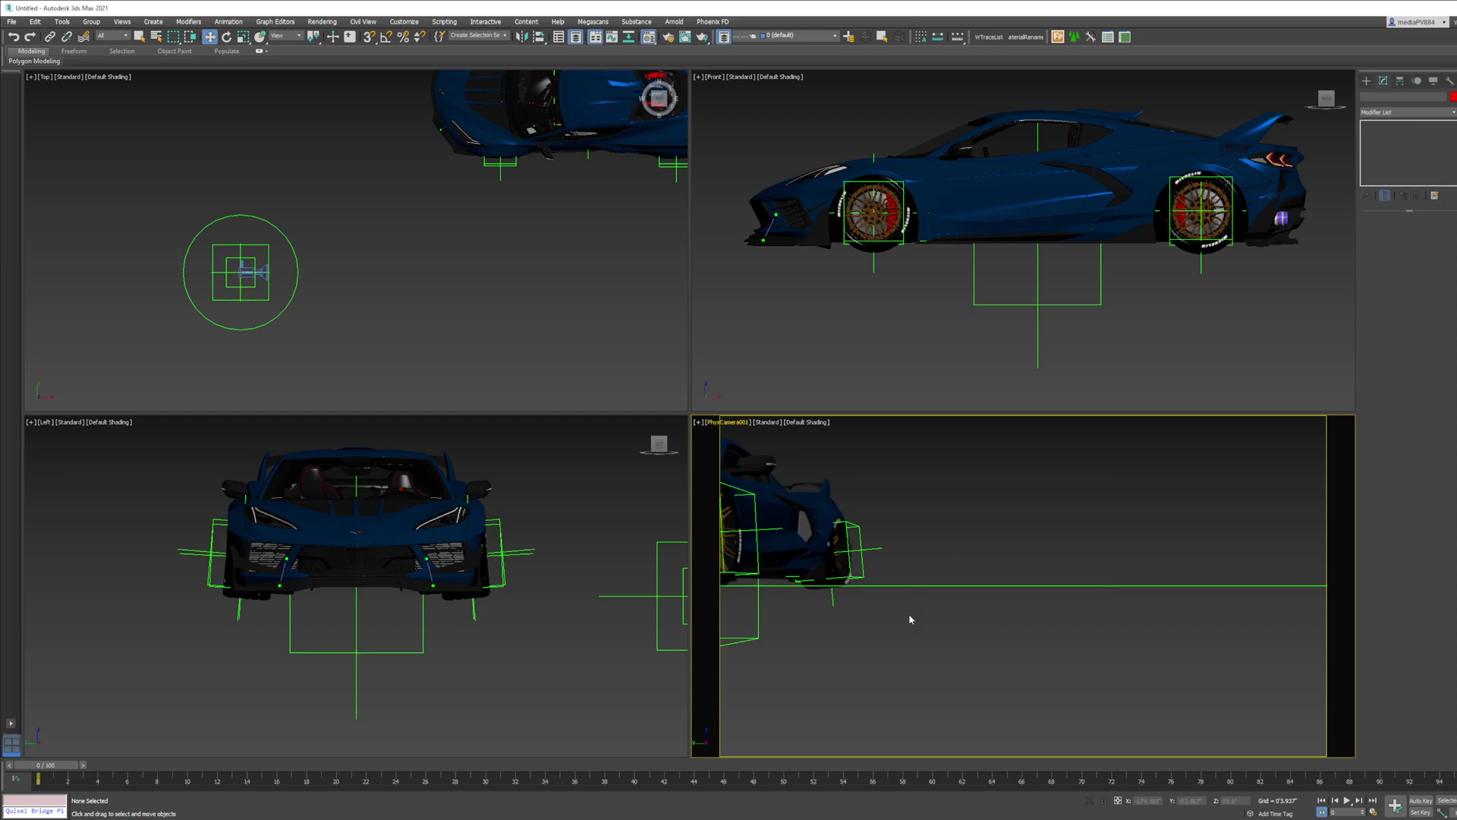
# Rotate the circle in the Top view so the camera faces the front of the car
pyautogui.click(285, 307)
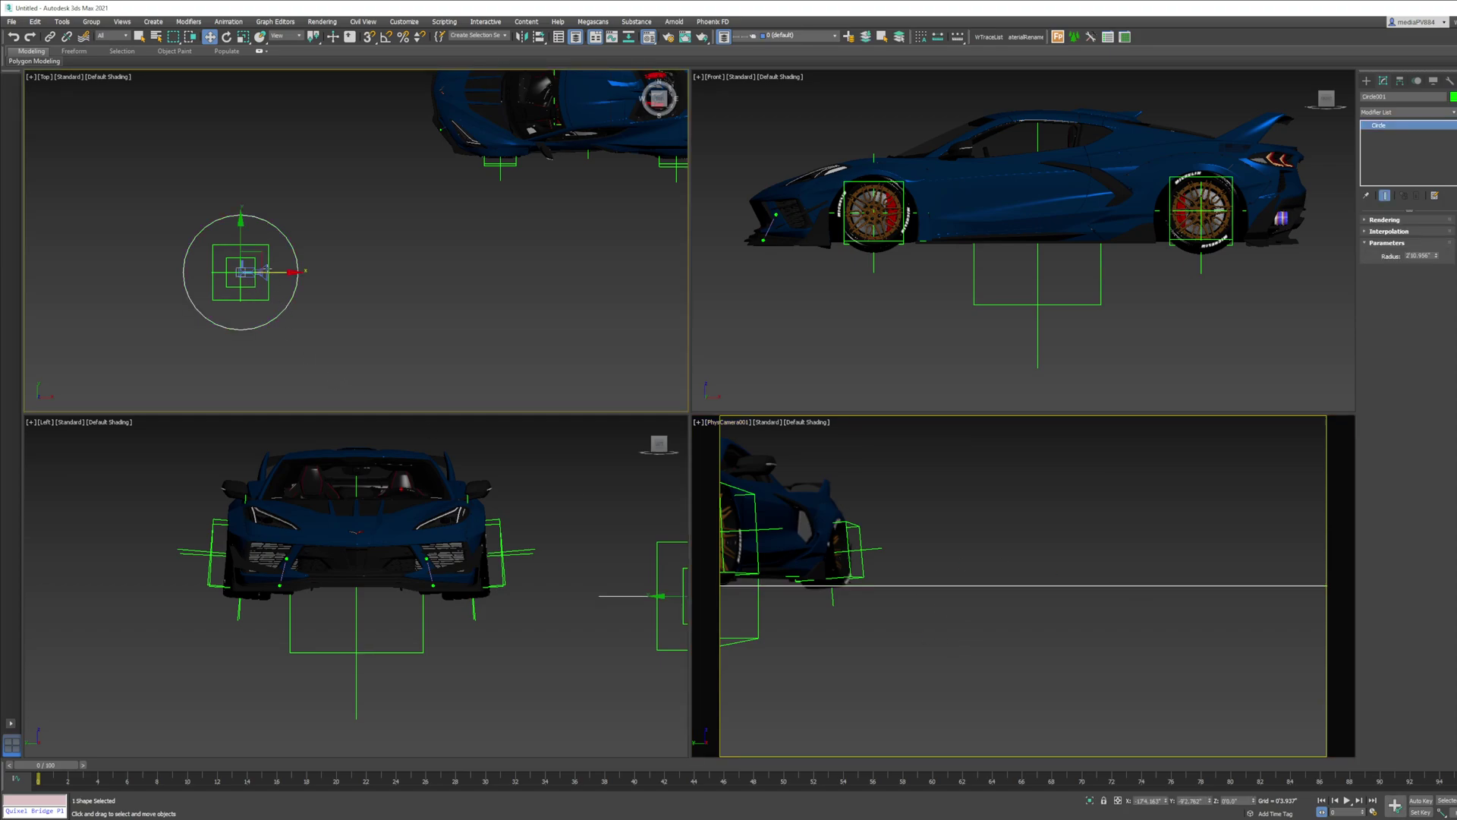
pyautogui.moveTo(285, 305); pyautogui.dragTo(269, 334, button='middle')
pyautogui.rightClick(269, 284)
pyautogui.click(285, 303)
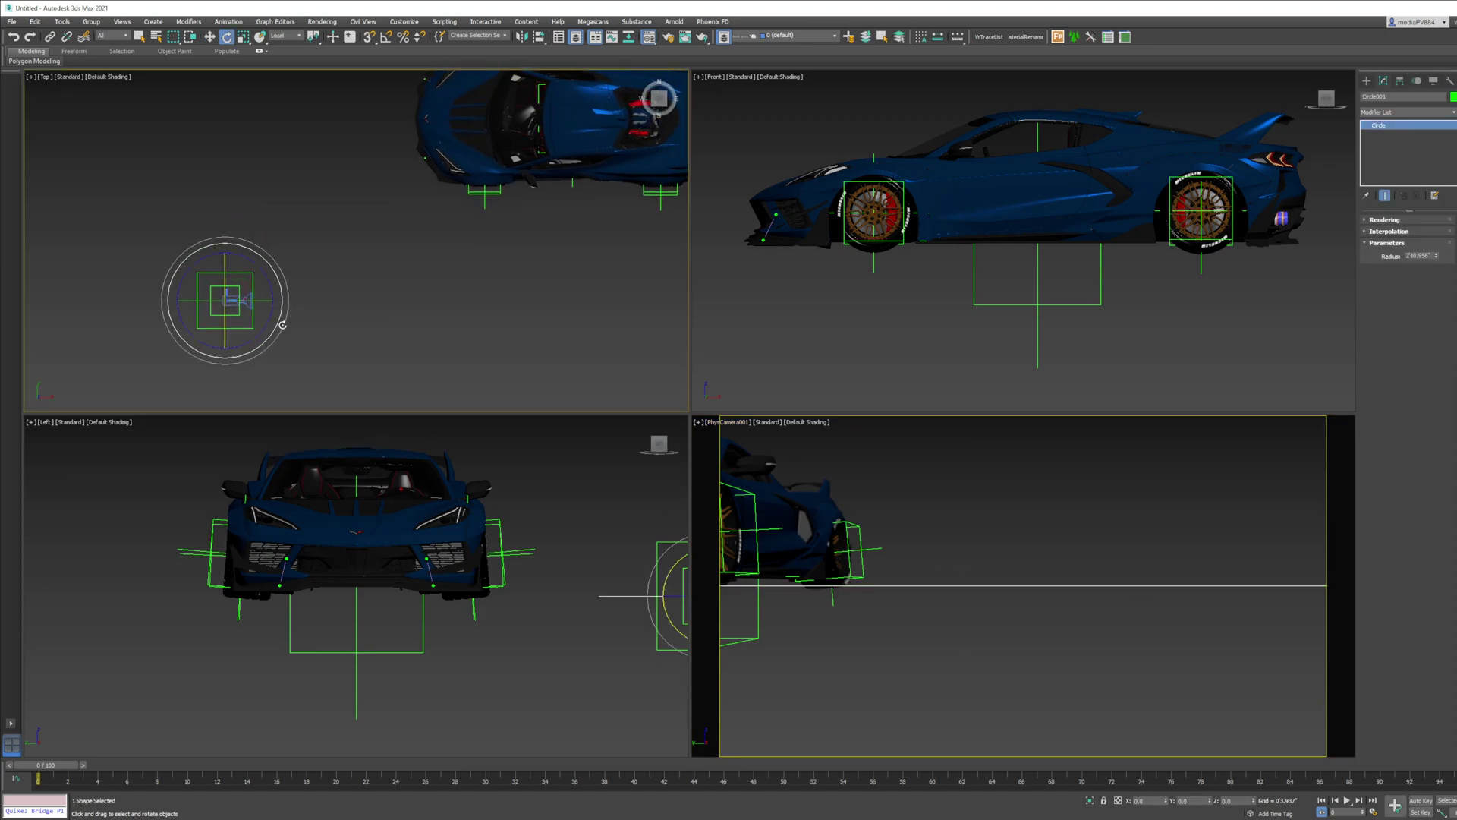
pyautogui.moveTo(273, 342); pyautogui.dragTo(241, 288)
# Raise the circle and its camera rig vertically in the Left view to reframe the car
pyautogui.press('w')
pyautogui.moveTo(618, 556); pyautogui.dragTo(395, 556, button='middle')
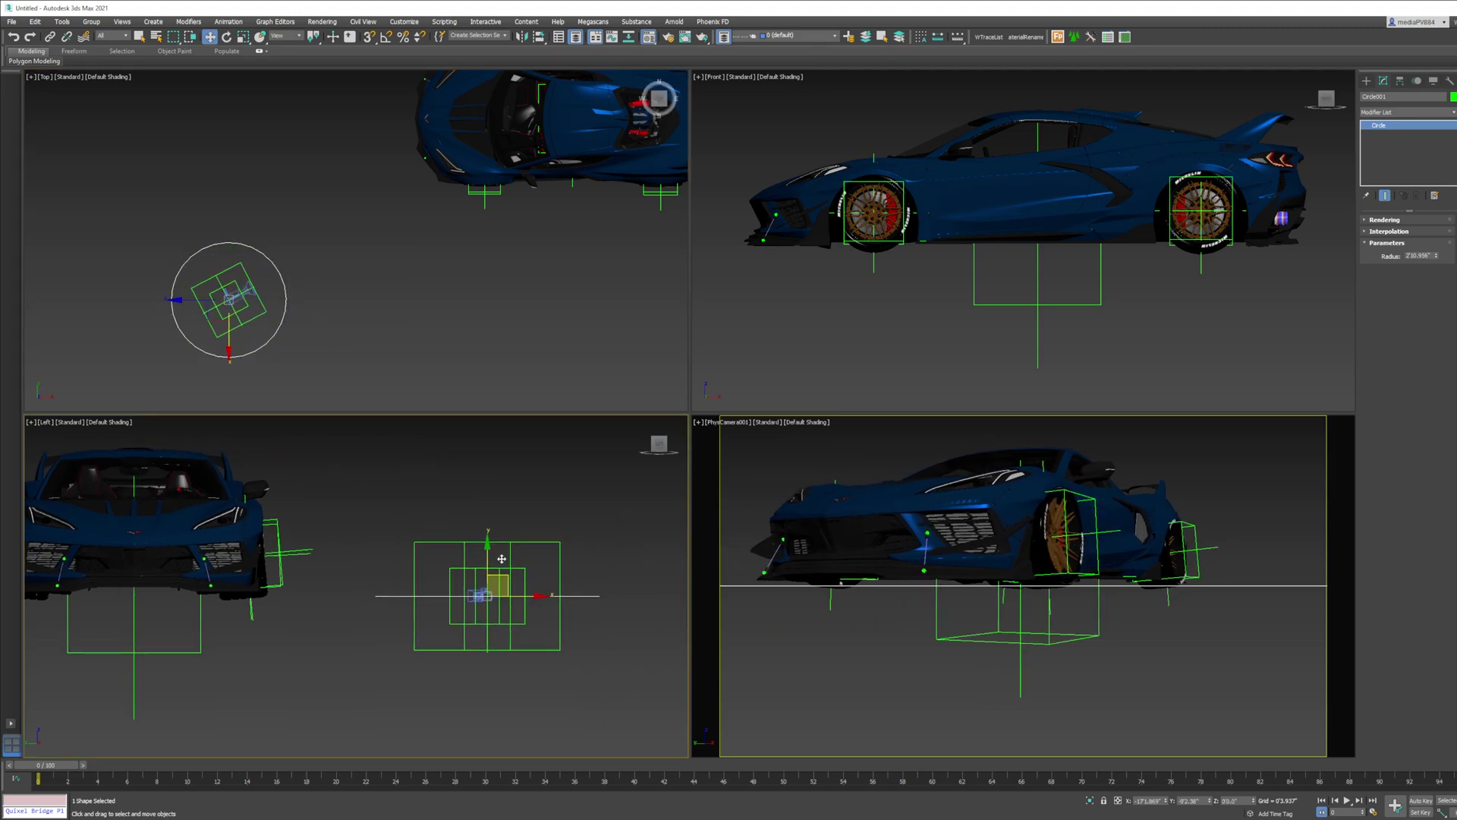
pyautogui.moveTo(489, 559); pyautogui.dragTo(489, 521)
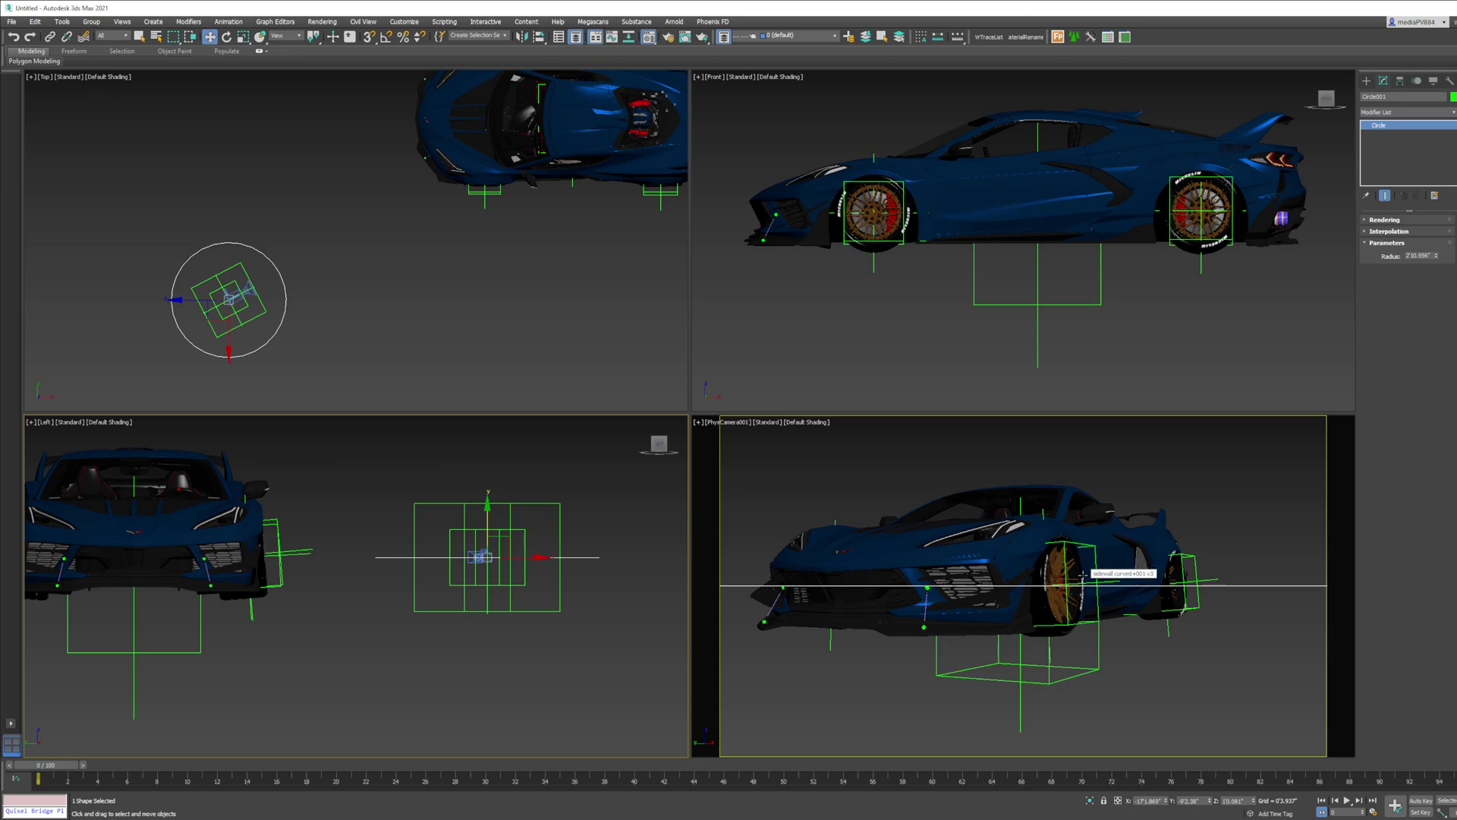
# Turn on Auto Key and, at frame 5, move the circle in the Top view close to the car's front wheel
pyautogui.rightClick(288, 275)
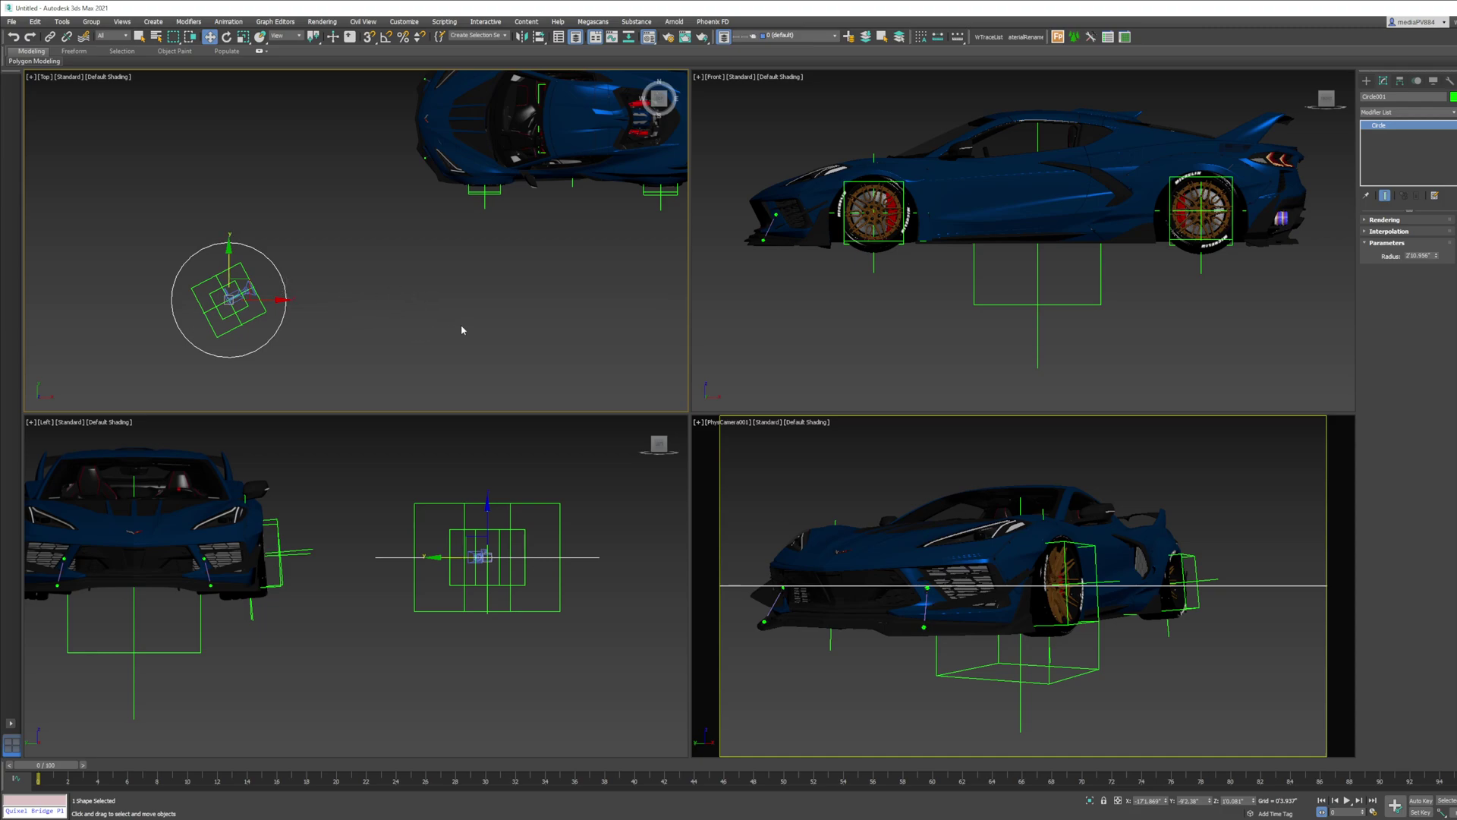
pyautogui.rightClick(412, 301)
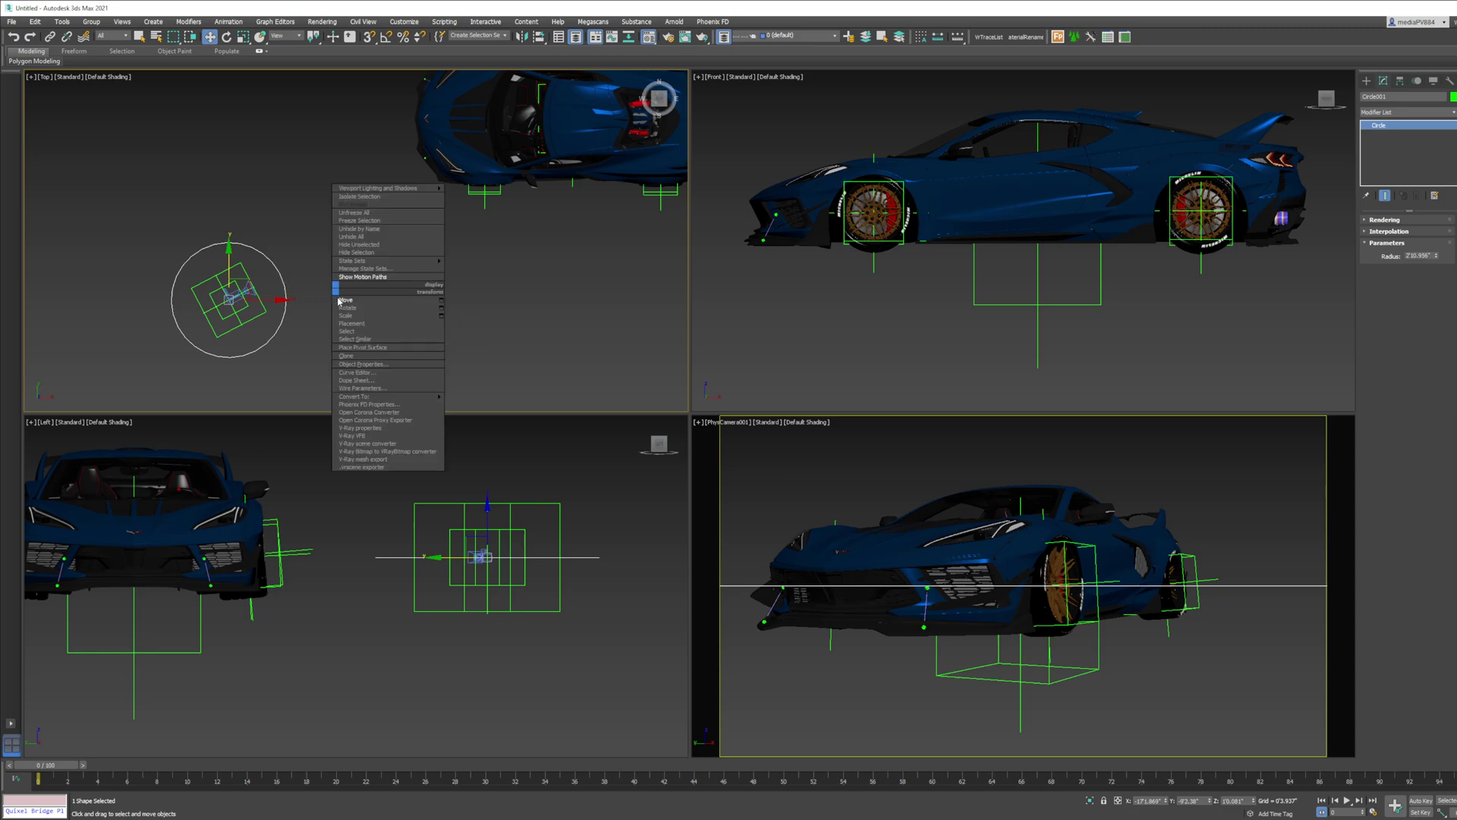
pyautogui.click(376, 280)
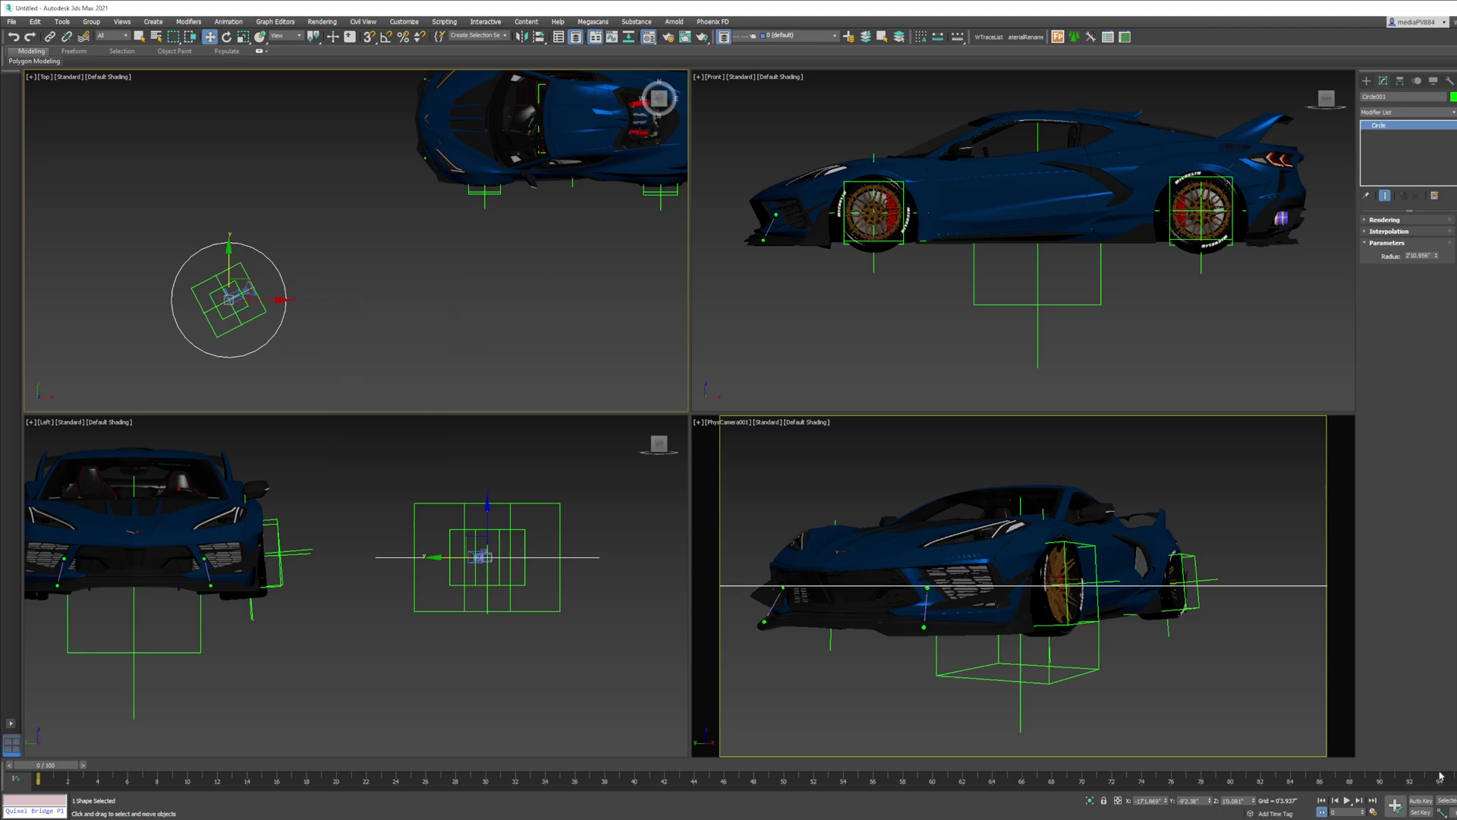
pyautogui.click(1419, 800)
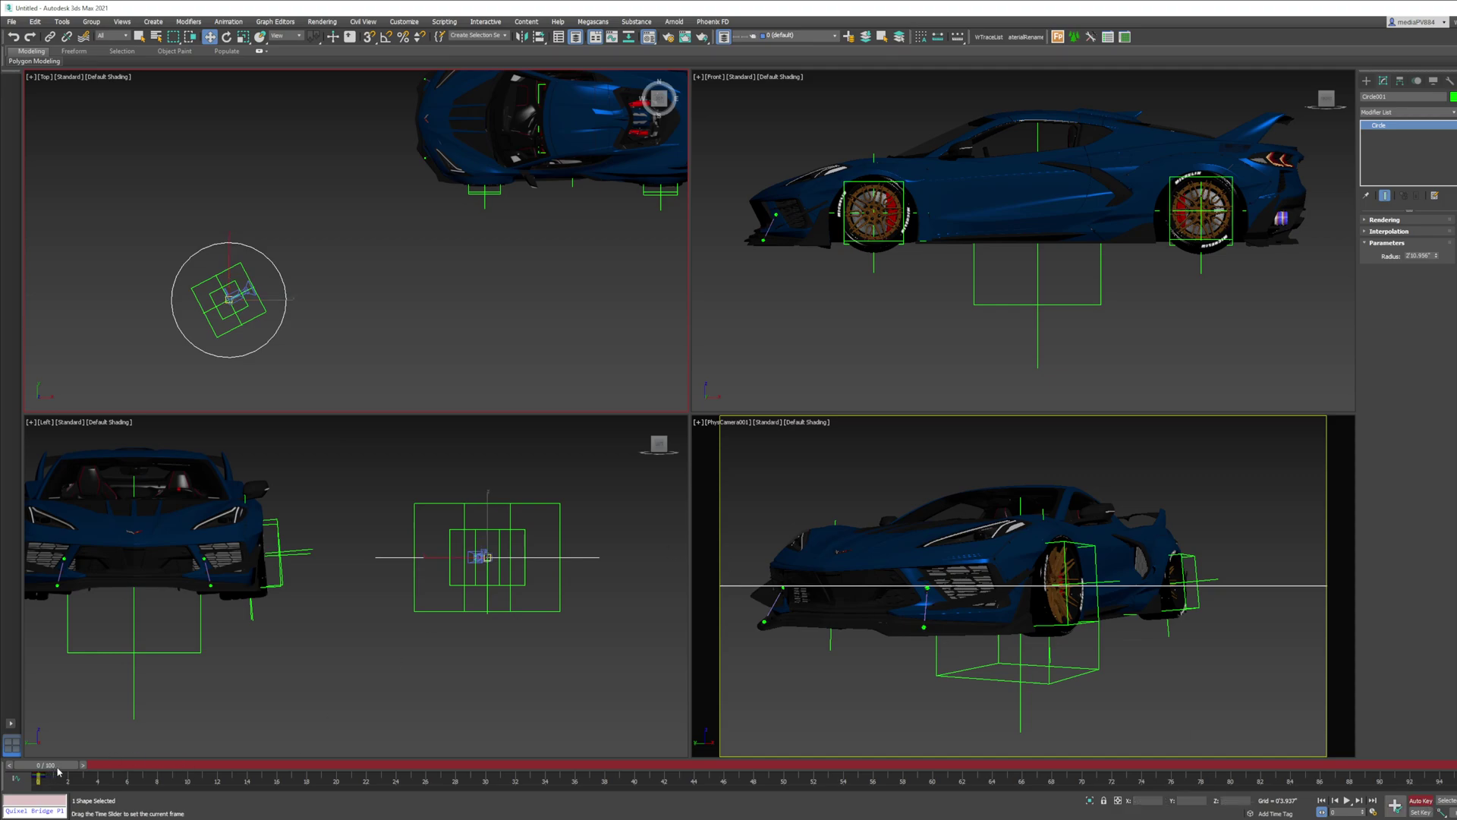
pyautogui.moveTo(51, 768); pyautogui.dragTo(121, 768)
pyautogui.moveTo(254, 348); pyautogui.dragTo(224, 379, button='middle')
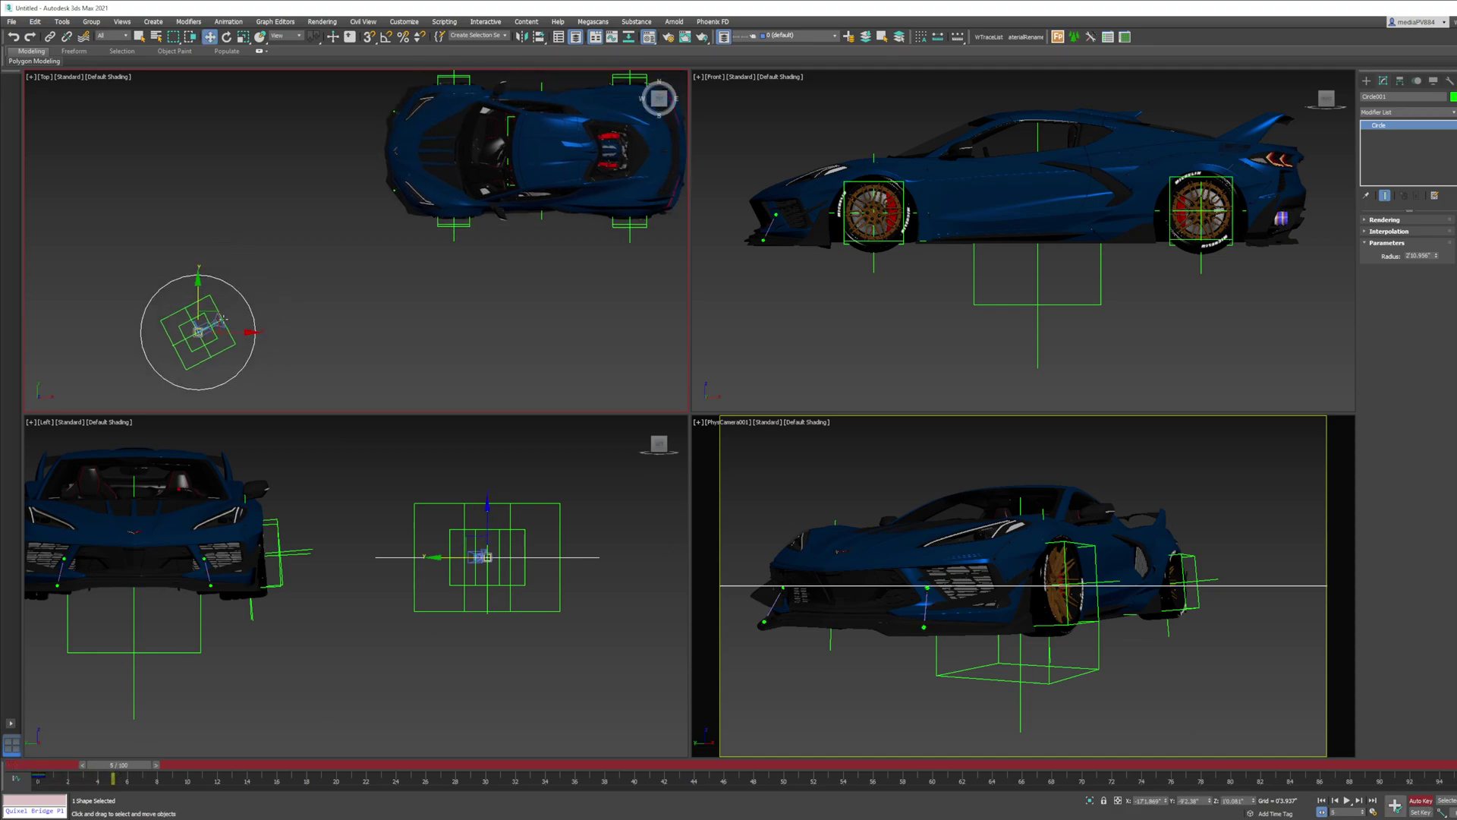
pyautogui.moveTo(230, 312); pyautogui.dragTo(417, 264)
pyautogui.rightClick(868, 211)
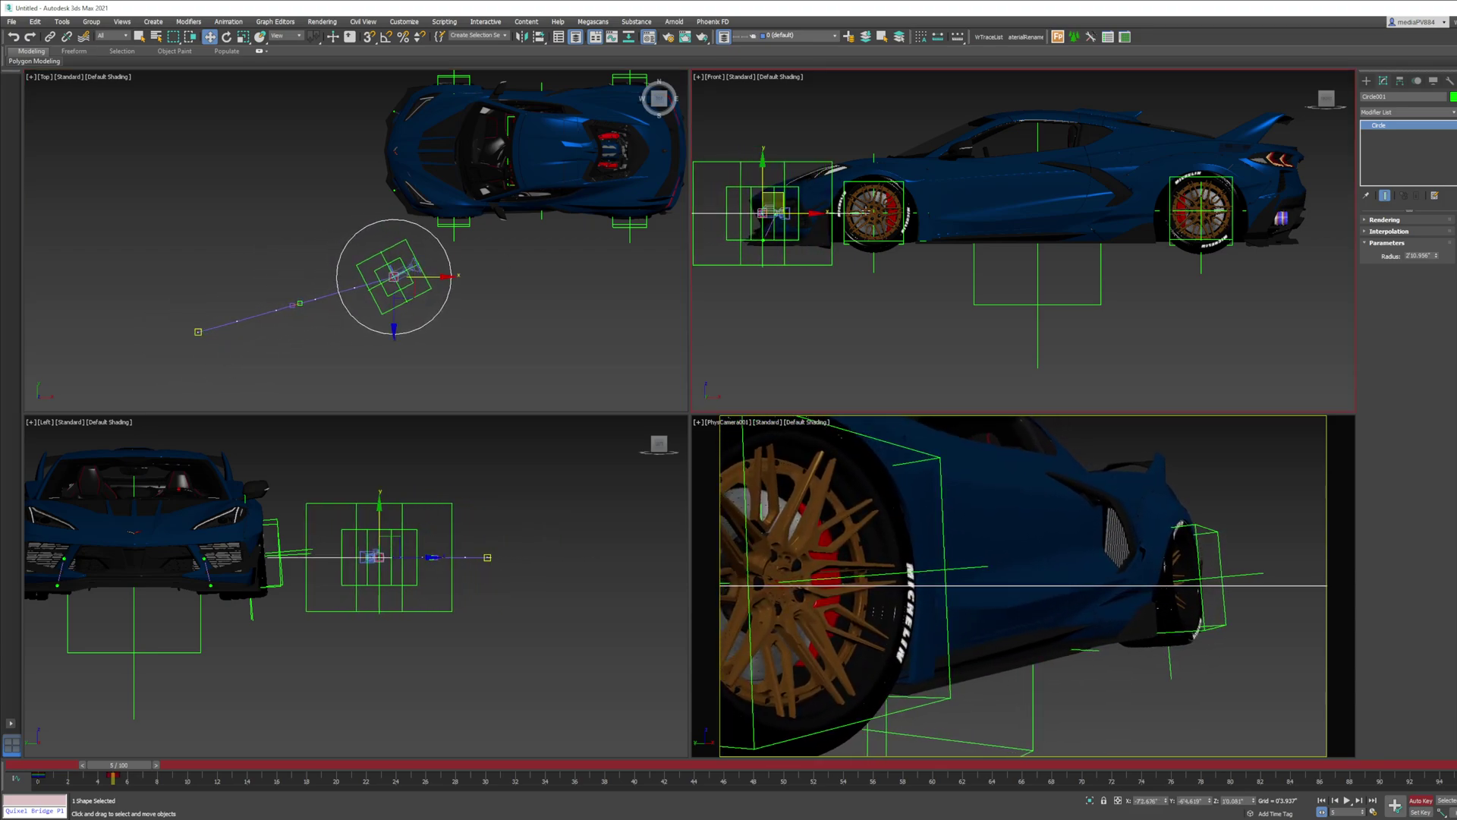
# Rotate the circle at frame 5 in the Top view, using the View coordinate system, so the camera faces the front wheel
pyautogui.rightClick(319, 324)
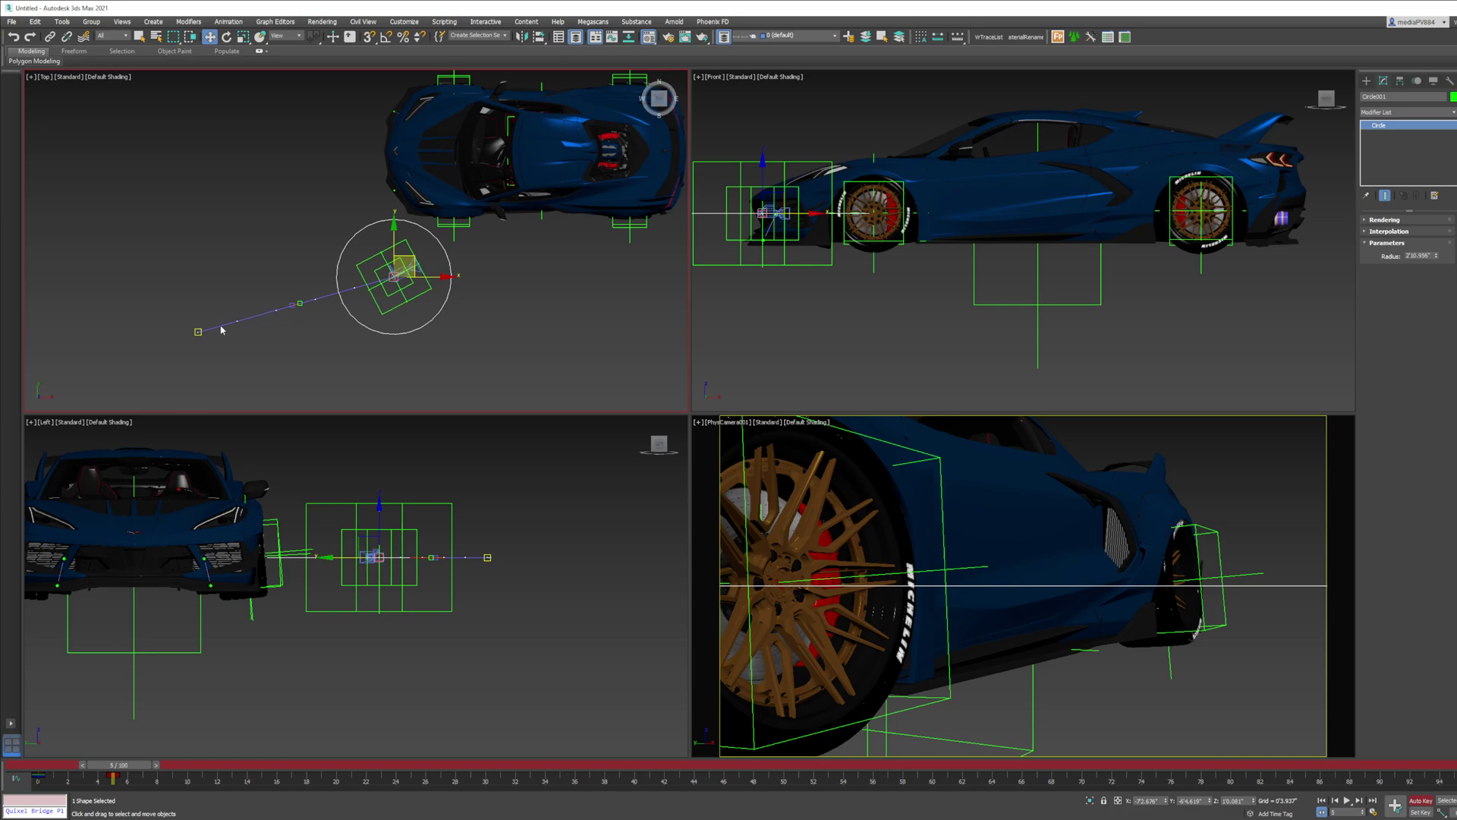
pyautogui.rightClick(425, 251)
pyautogui.click(455, 262)
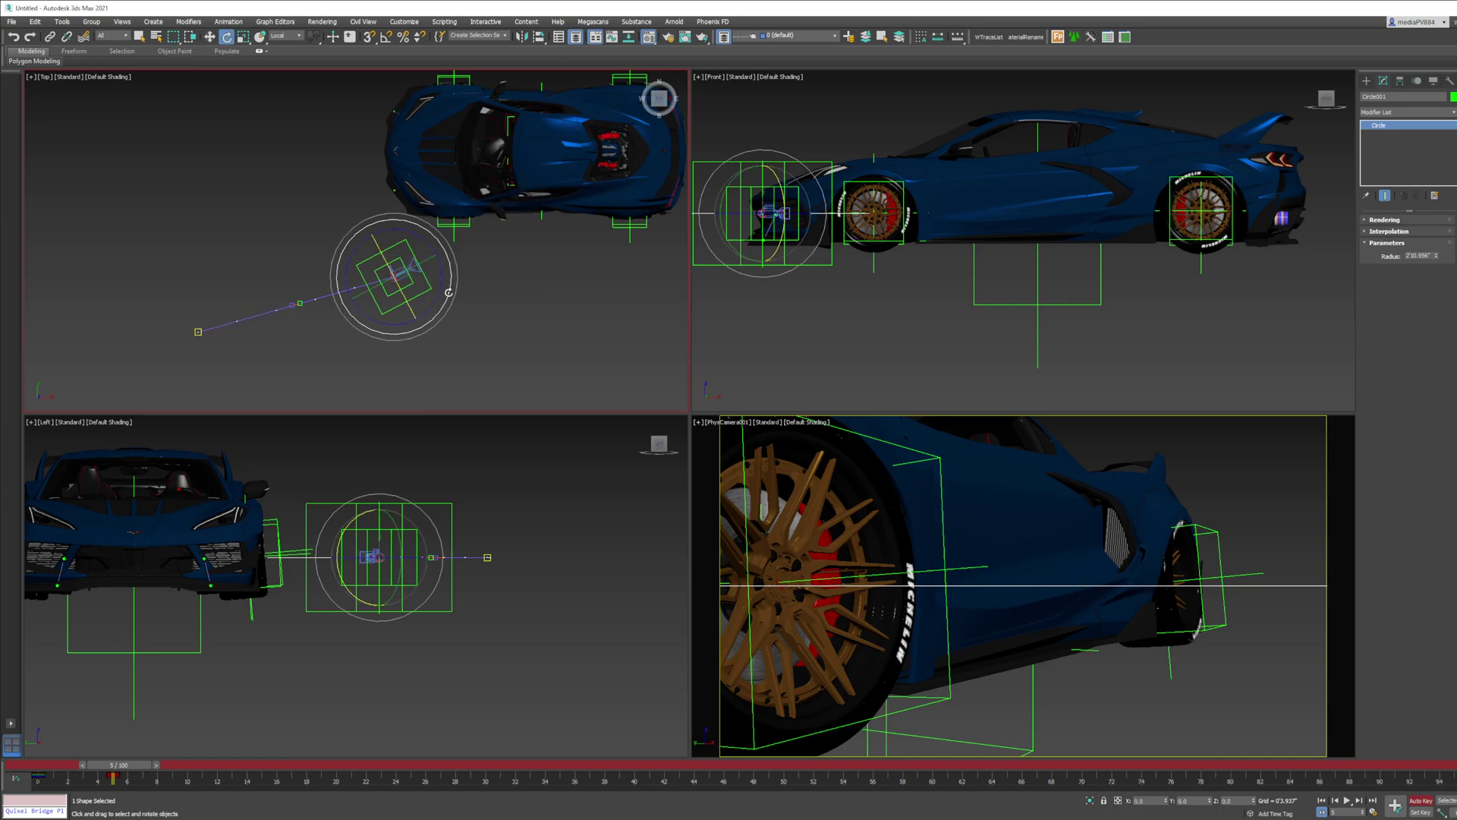
pyautogui.moveTo(449, 292); pyautogui.dragTo(453, 284)
pyautogui.hotkey('ctrl', 'z')
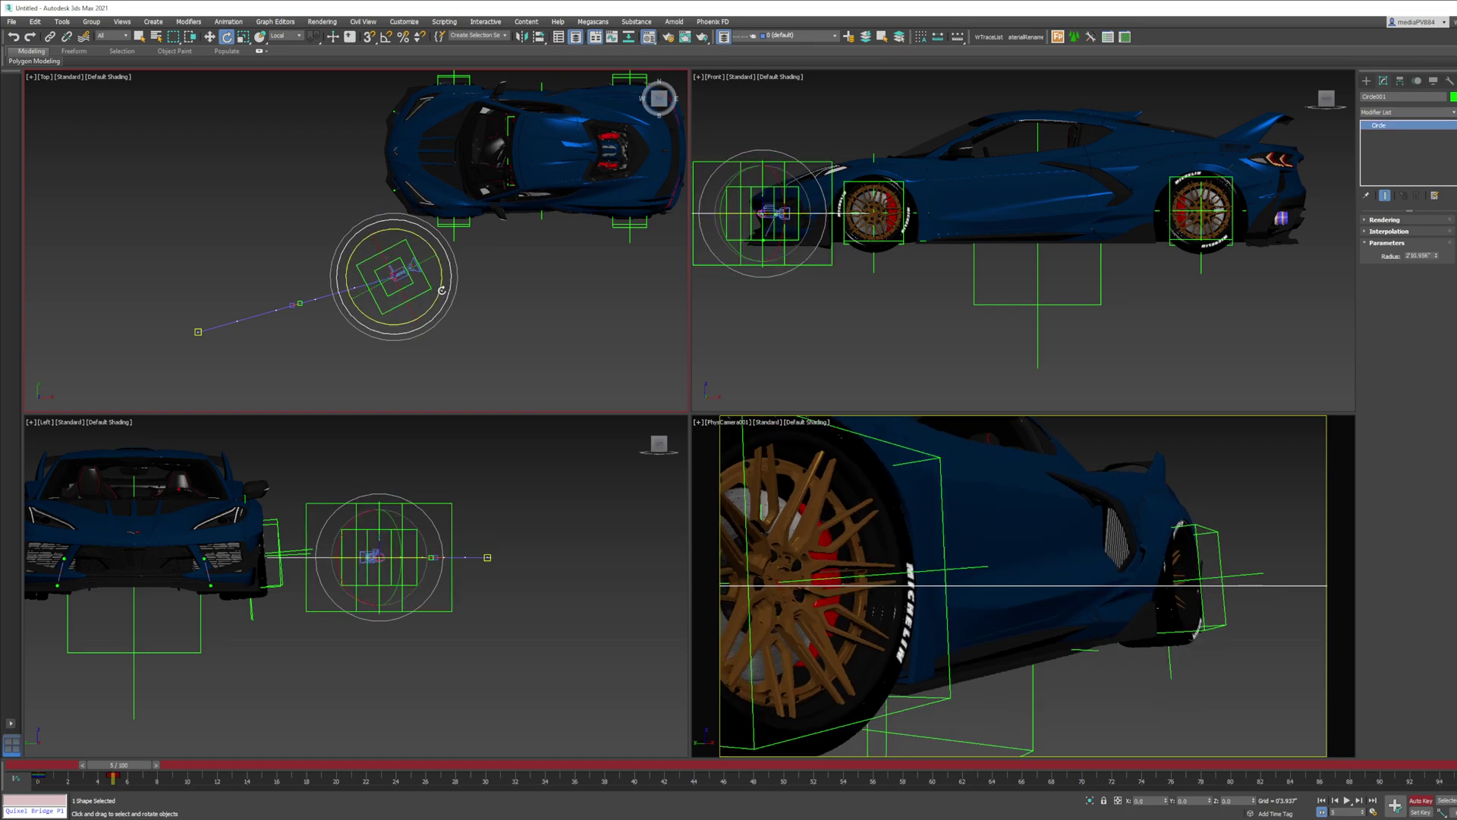
pyautogui.click(286, 36)
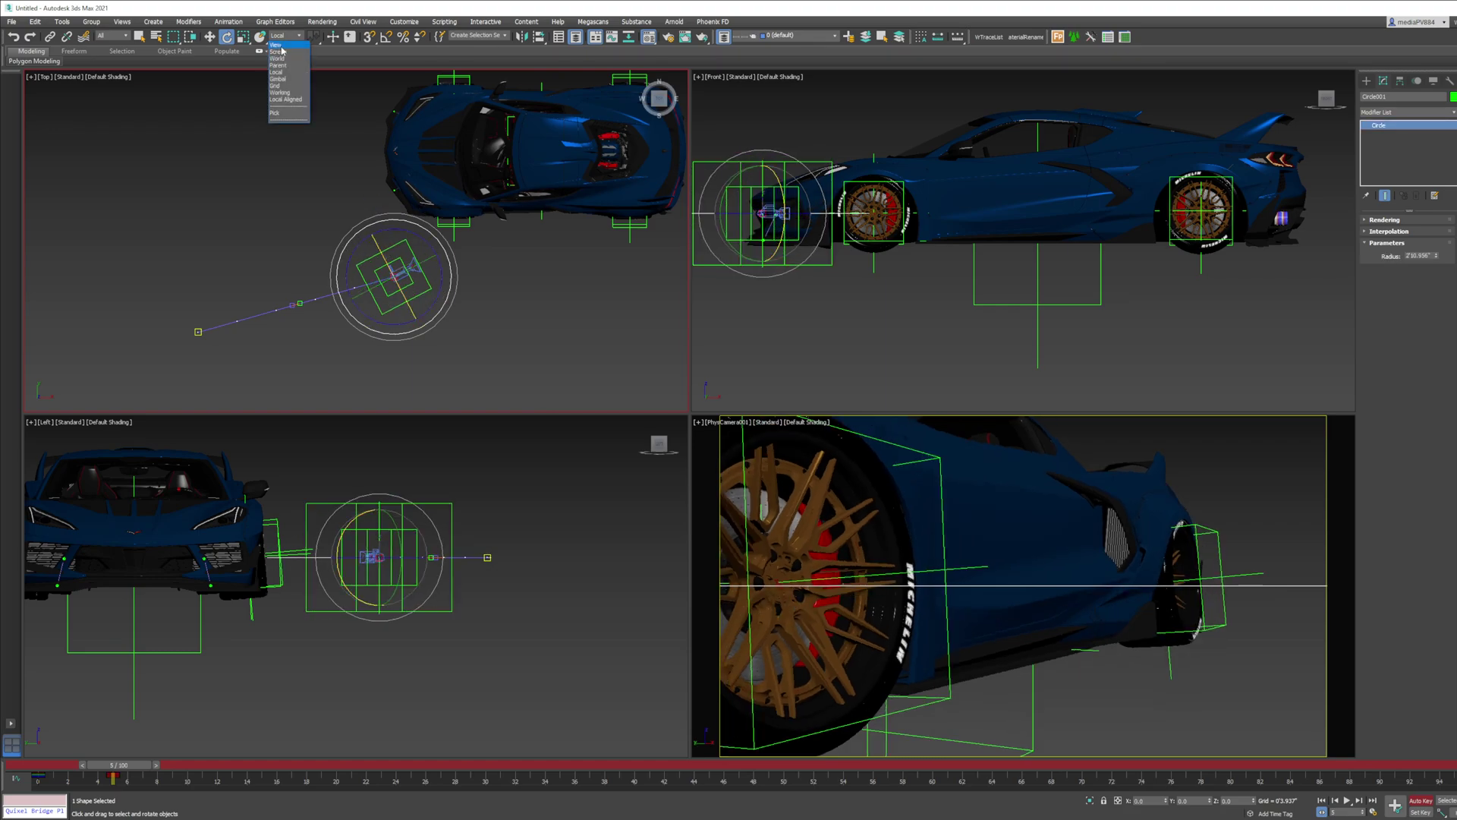
pyautogui.click(283, 46)
pyautogui.moveTo(278, 325); pyautogui.dragTo(274, 331, button='middle')
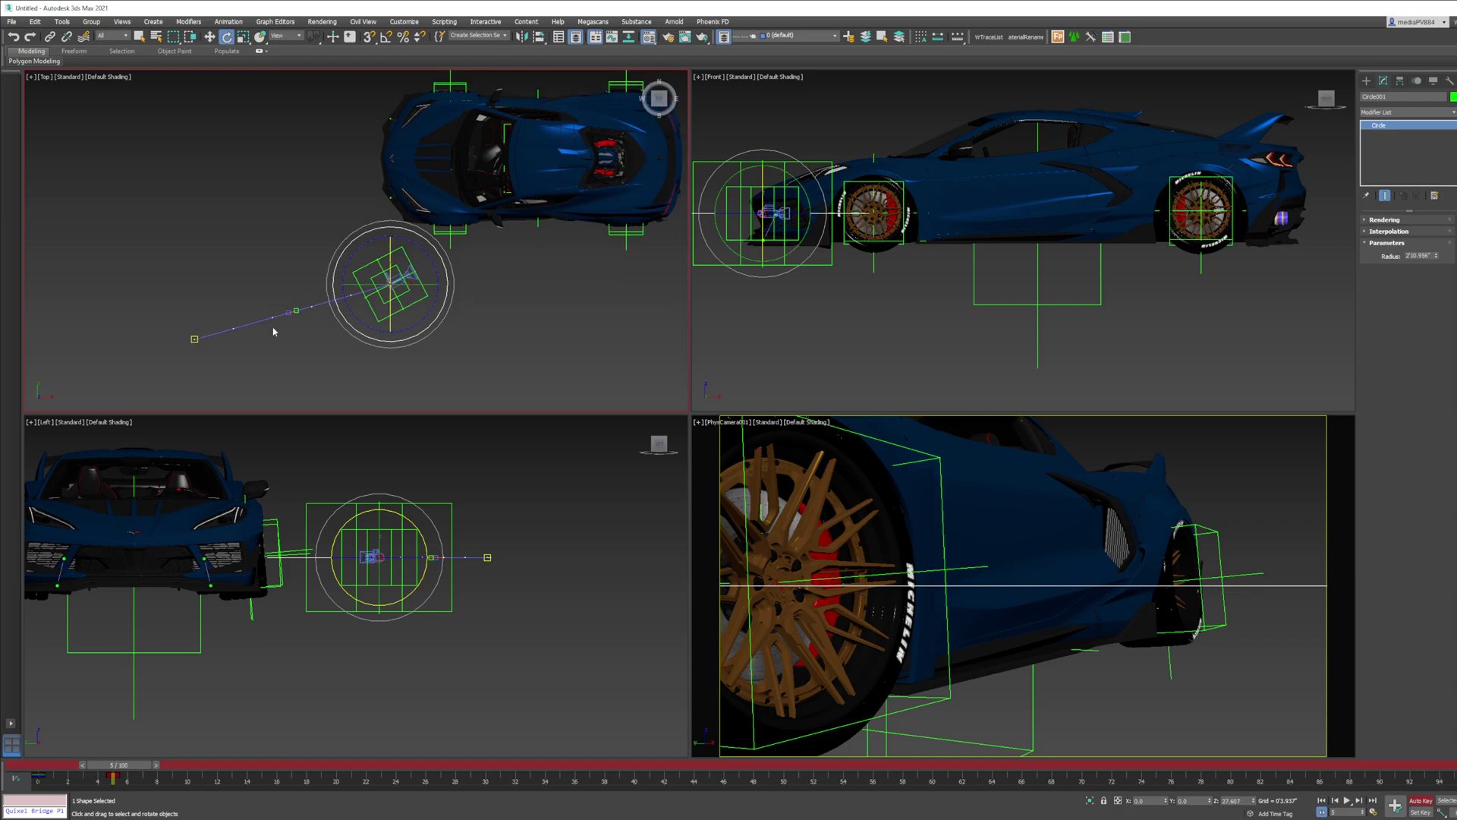
pyautogui.scroll(2, 221, 334)
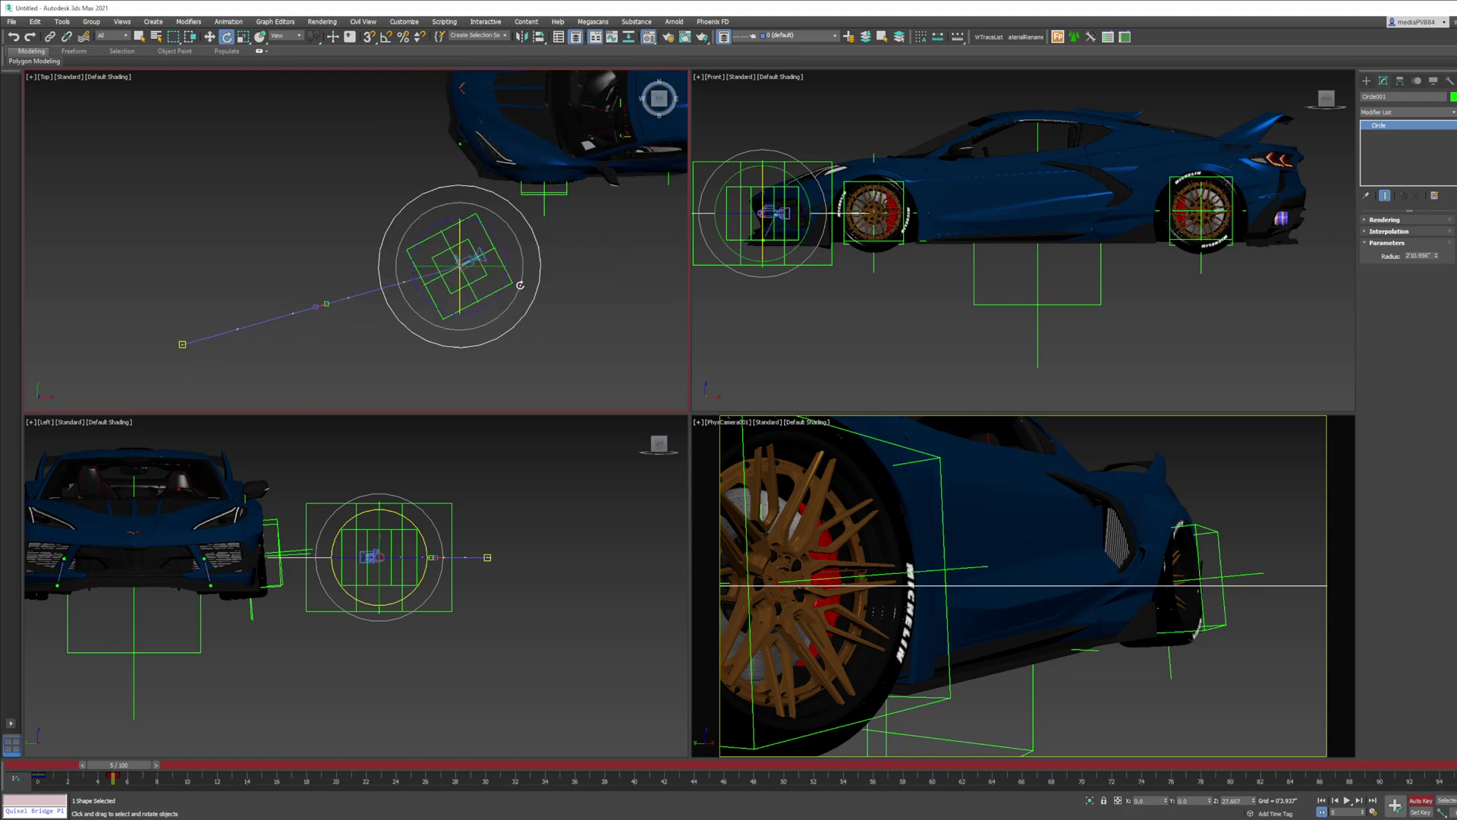
pyautogui.moveTo(520, 288); pyautogui.dragTo(524, 267)
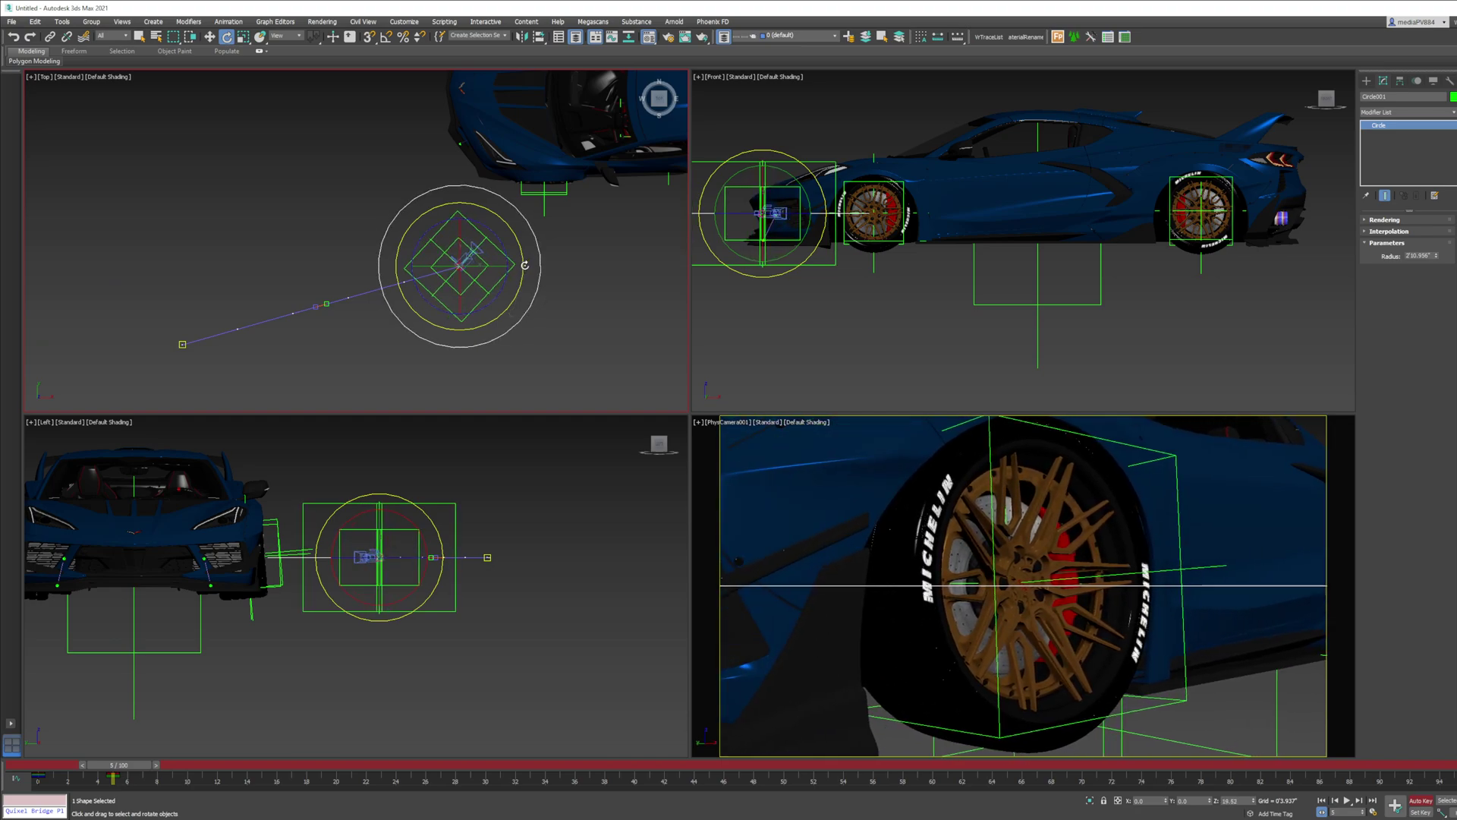
pyautogui.rightClick(523, 267)
pyautogui.click(532, 275)
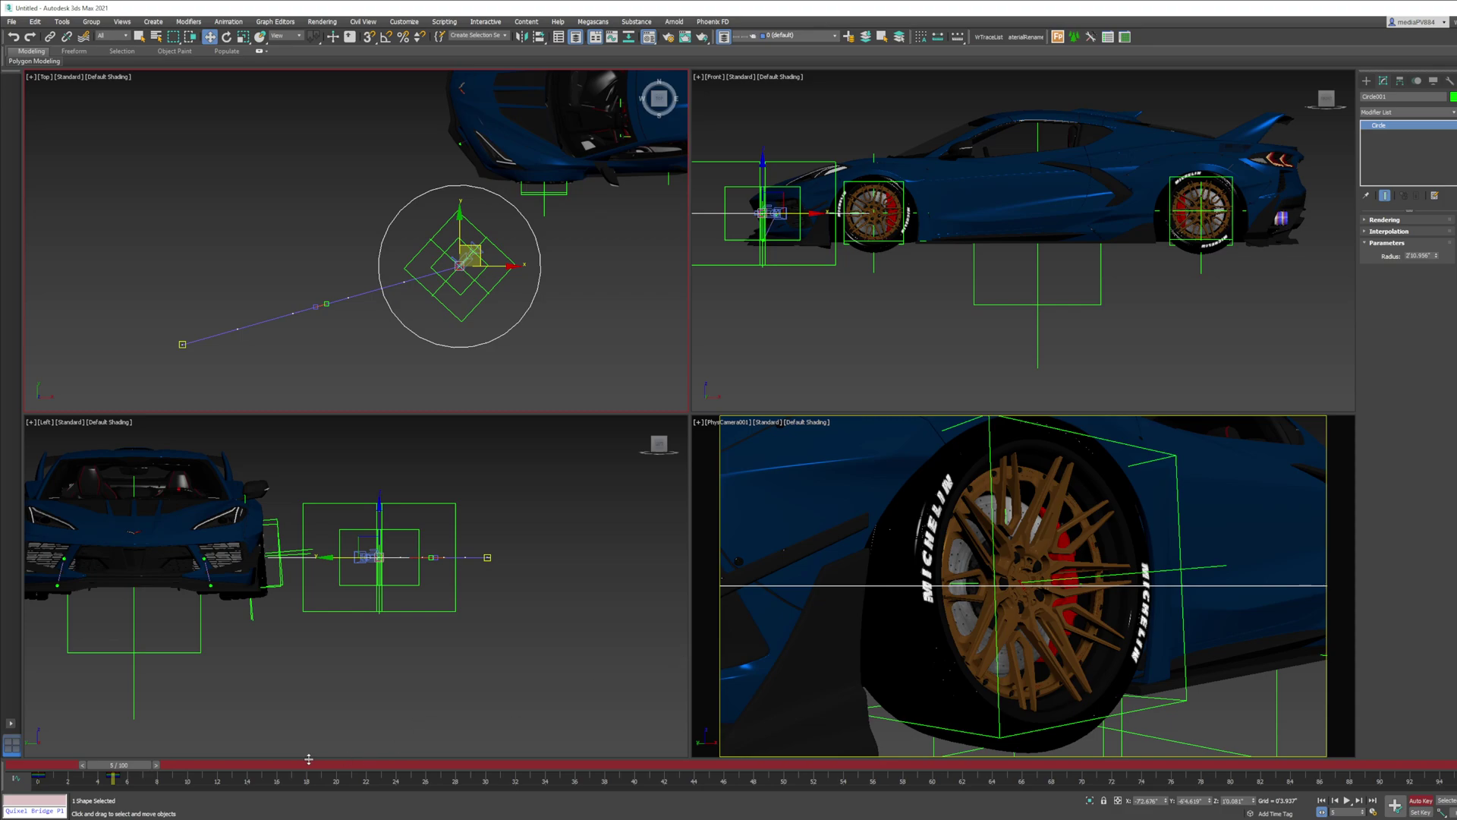
# Play the camera animation from frame 0 in the camera view, stop it and return to frame 0
pyautogui.moveTo(127, 768); pyautogui.dragTo(19, 781)
pyautogui.rightClick(1000, 529)
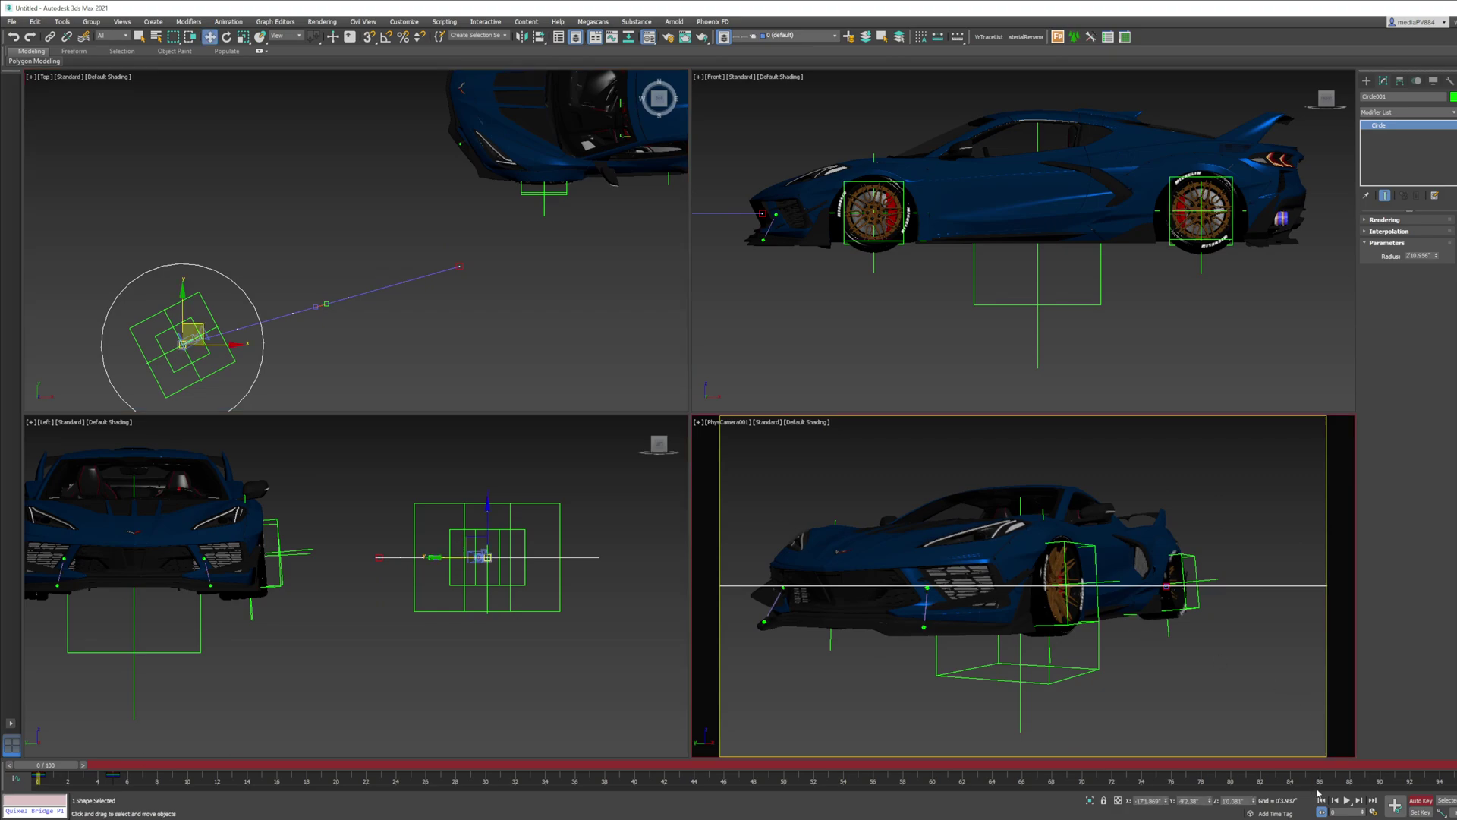
pyautogui.click(1349, 804)
pyautogui.click(1349, 805)
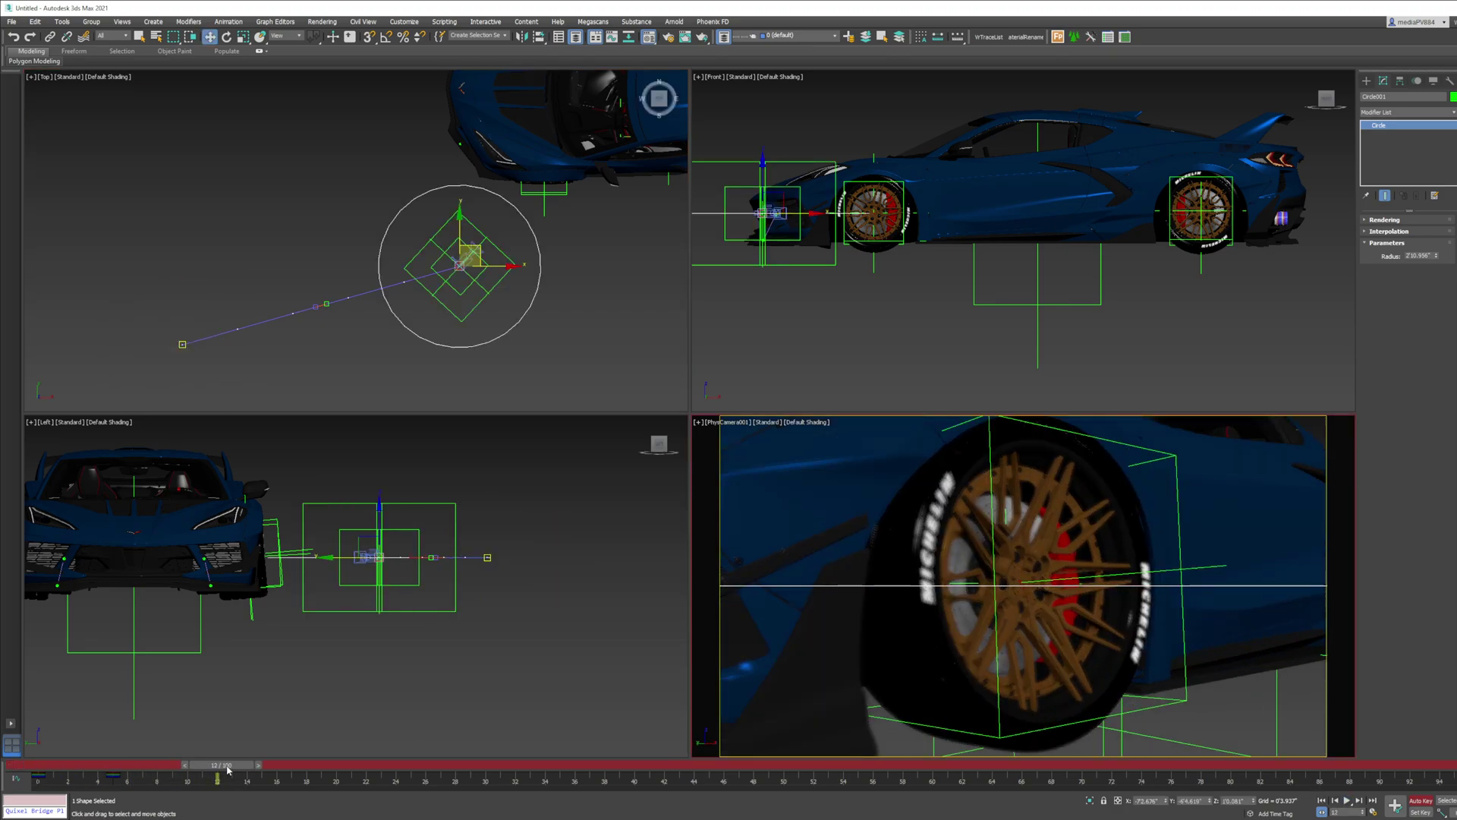
pyautogui.moveTo(228, 767); pyautogui.dragTo(48, 782)
pyautogui.press('w')
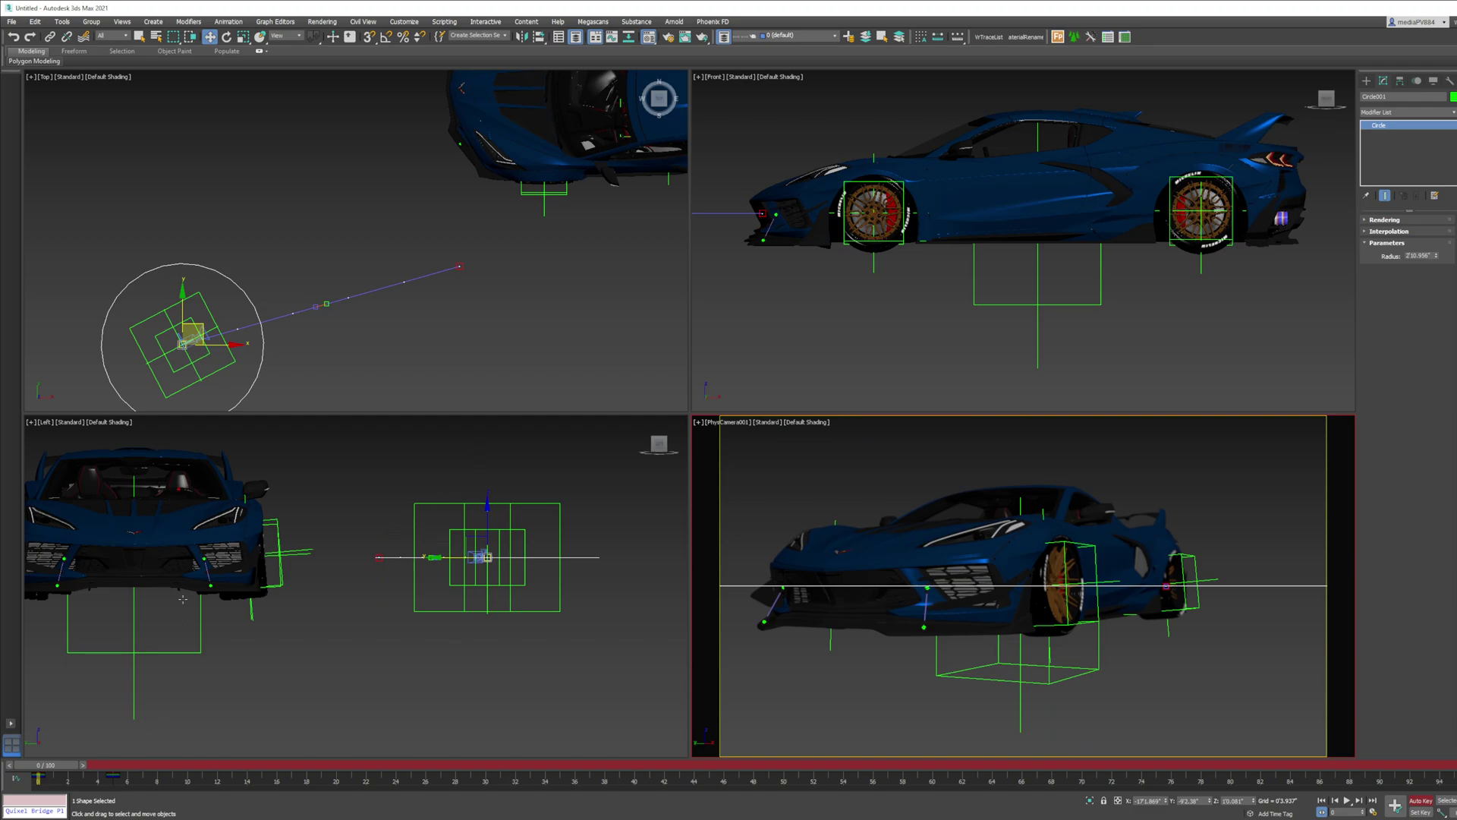
# Move the circle's keys from frame 5 to frame 7 and return the time slider to frame 0
pyautogui.moveTo(112, 776); pyautogui.dragTo(140, 783)
pyautogui.rightClick(1051, 578)
pyautogui.moveTo(45, 765); pyautogui.dragTo(13, 774)
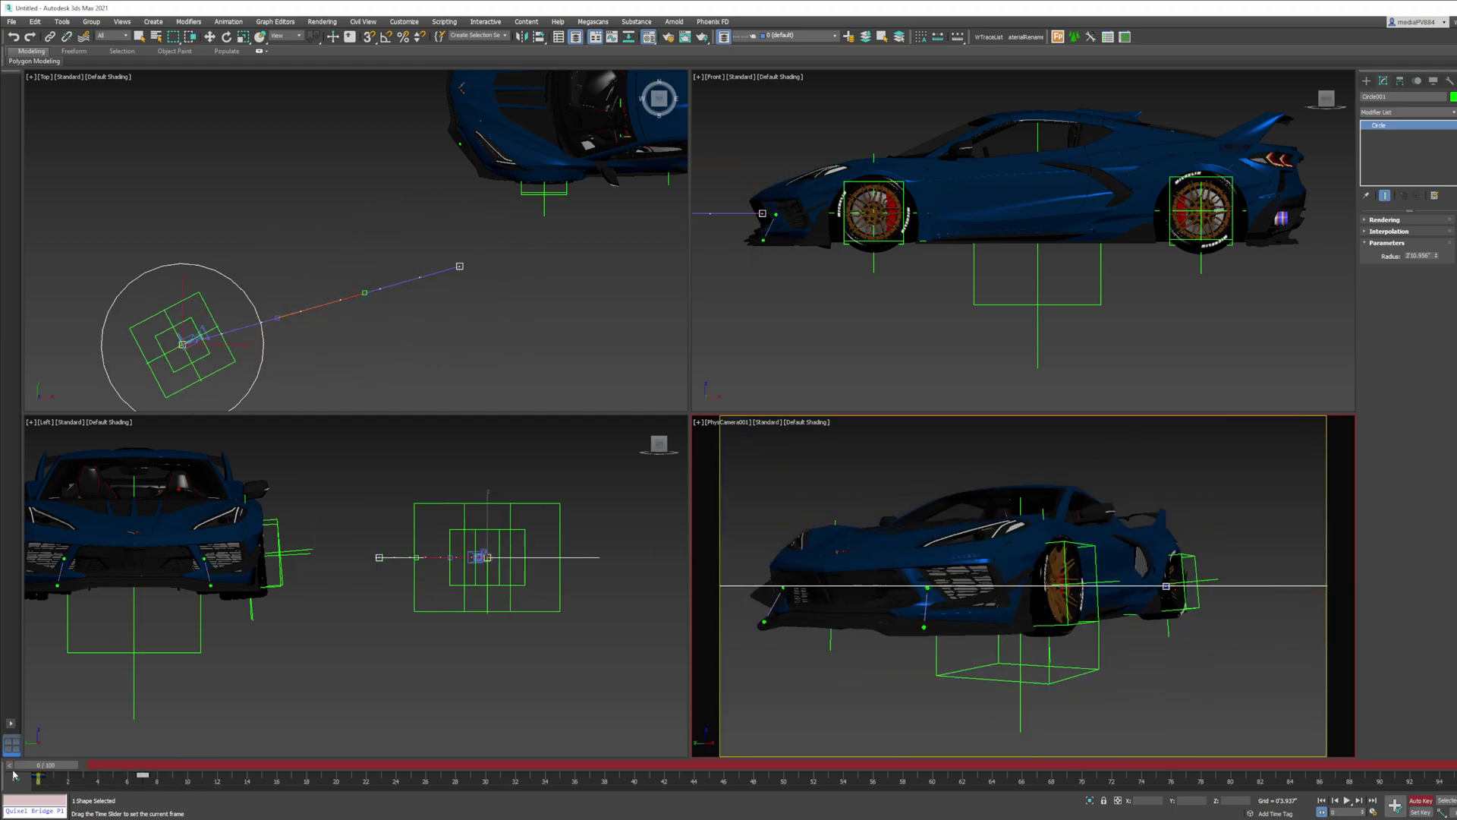
# At frame 24, move the circle in the Top view nearer the front wheel and rotate it to face the rim more directly
pyautogui.press('w')
pyautogui.moveTo(835, 270); pyautogui.dragTo(1063, 270, button='middle')
pyautogui.scroll(-2, 1024, 273)
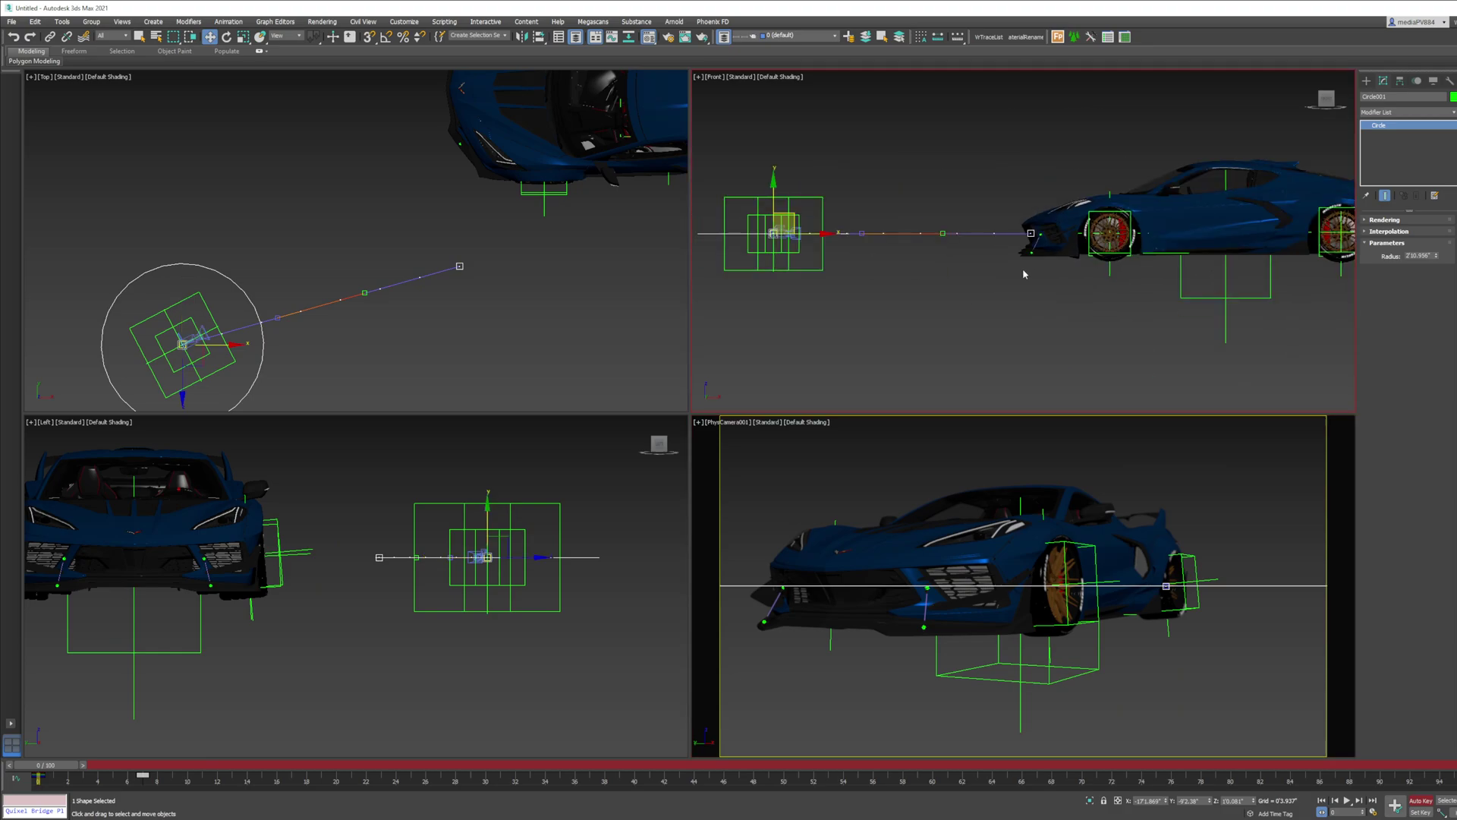
pyautogui.moveTo(53, 766); pyautogui.dragTo(402, 782)
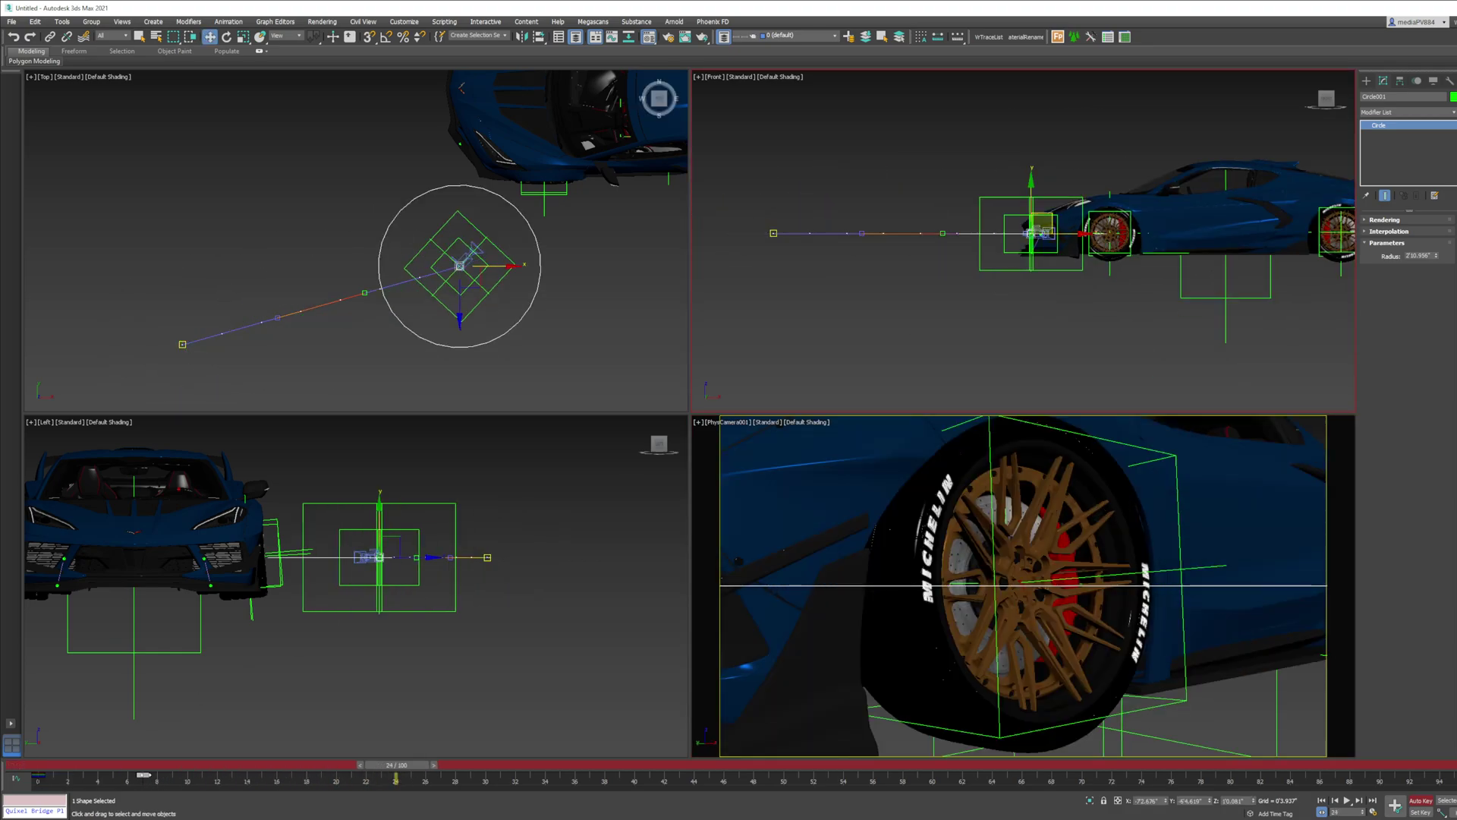
pyautogui.moveTo(484, 257); pyautogui.dragTo(440, 278, button='middle')
pyautogui.scroll(2, 440, 278)
pyautogui.moveTo(435, 281); pyautogui.dragTo(572, 293)
pyautogui.rightClick(500, 259)
pyautogui.click(519, 277)
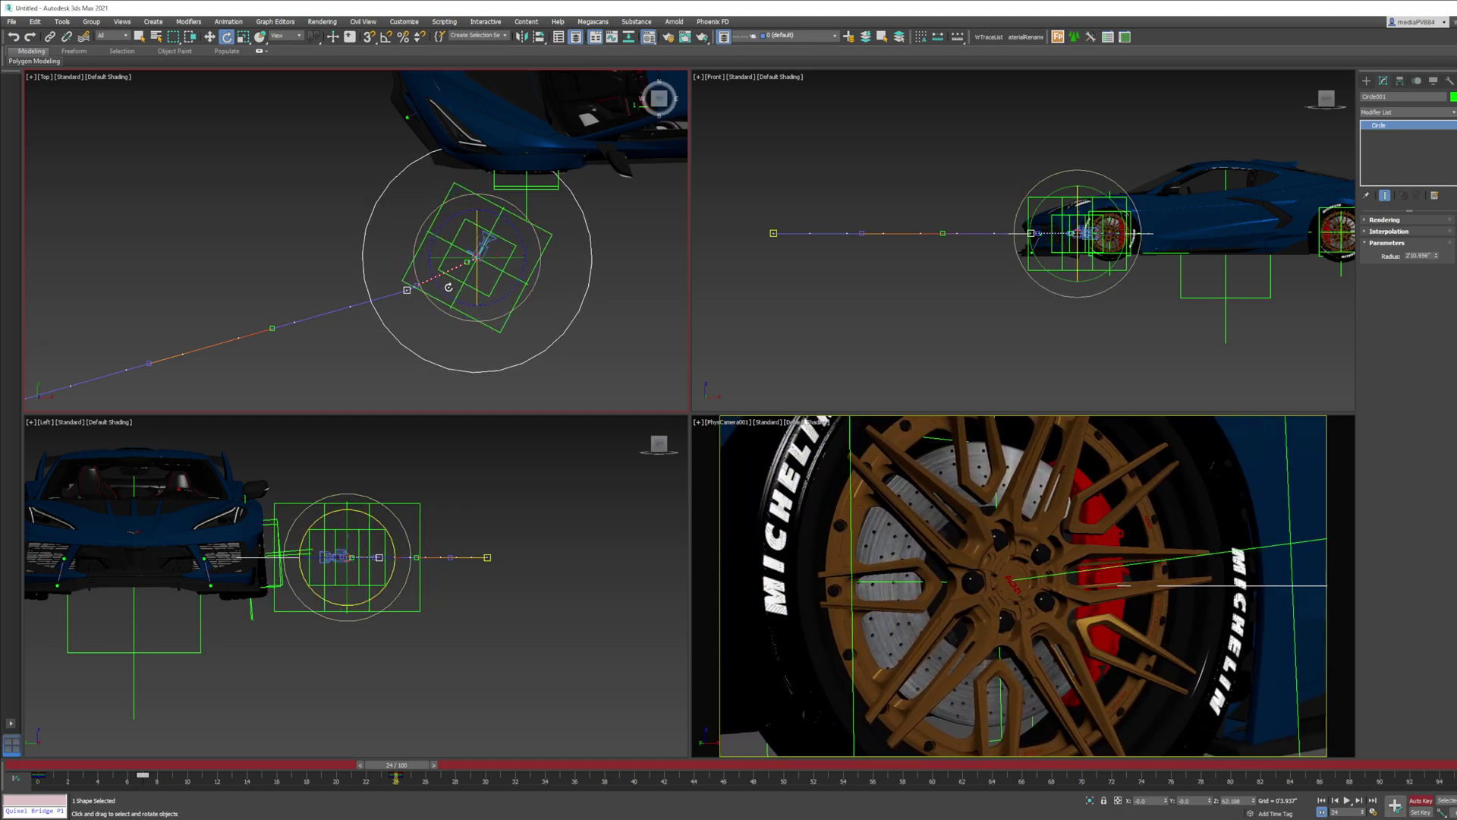
# Return to frame 0 and play the animation in the camera view to review the move toward the wheel
pyautogui.scroll(5, 449, 286)
pyautogui.scroll(-3, 388, 280)
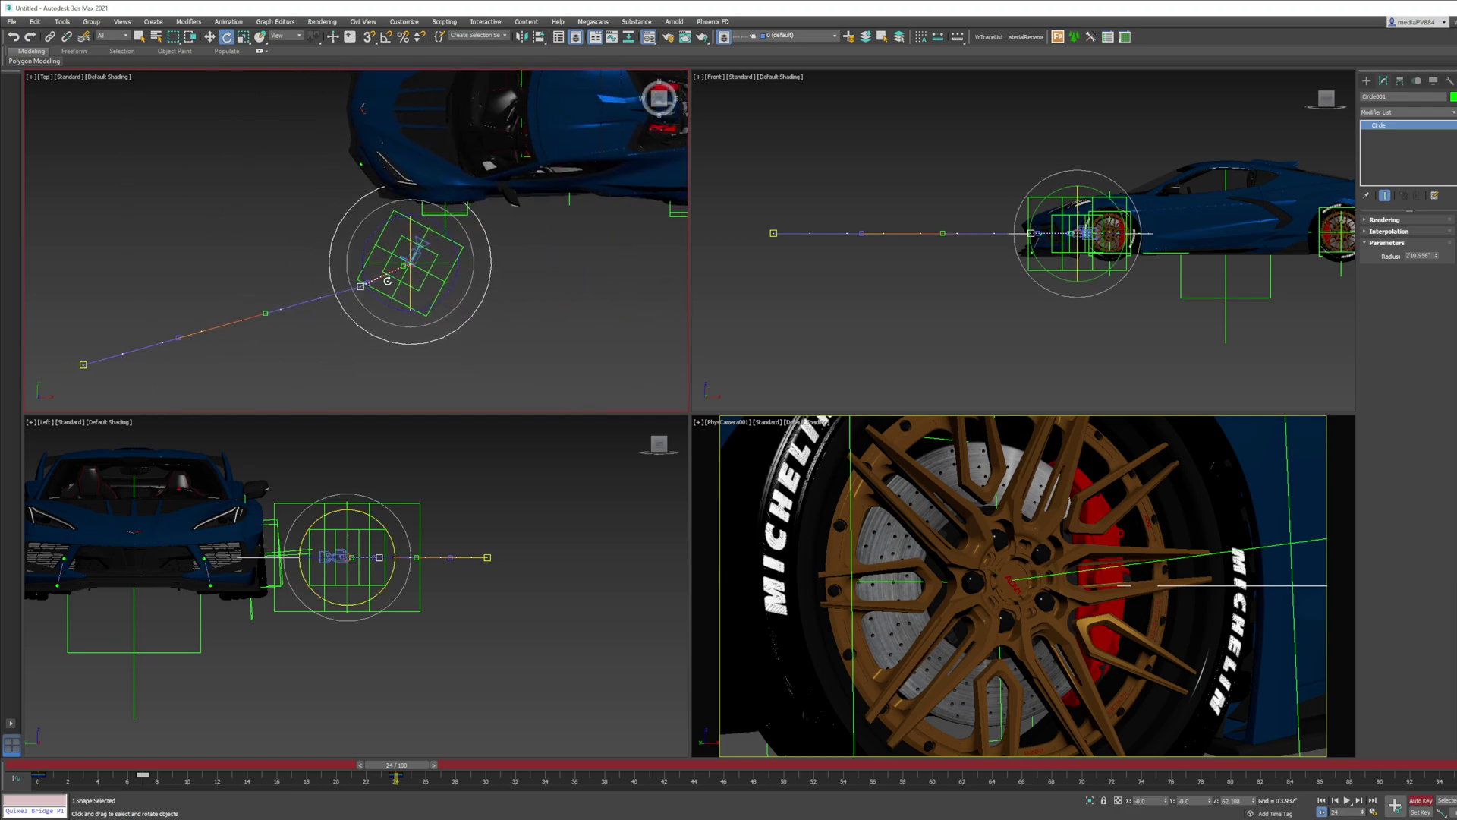
pyautogui.scroll(2, 390, 281)
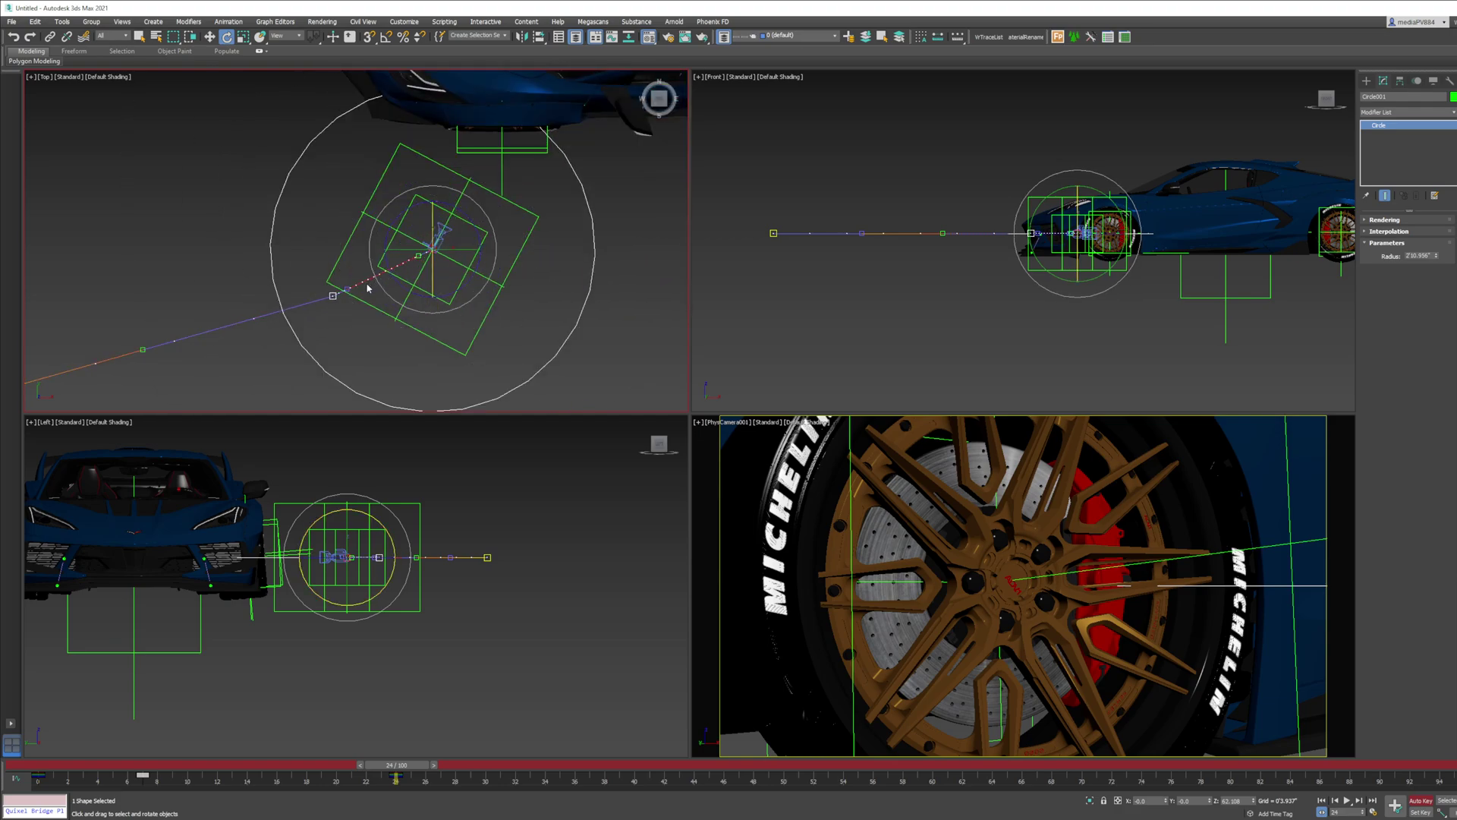
pyautogui.scroll(-2, 387, 286)
pyautogui.moveTo(394, 768); pyautogui.dragTo(42, 767)
pyautogui.rightClick(1218, 721)
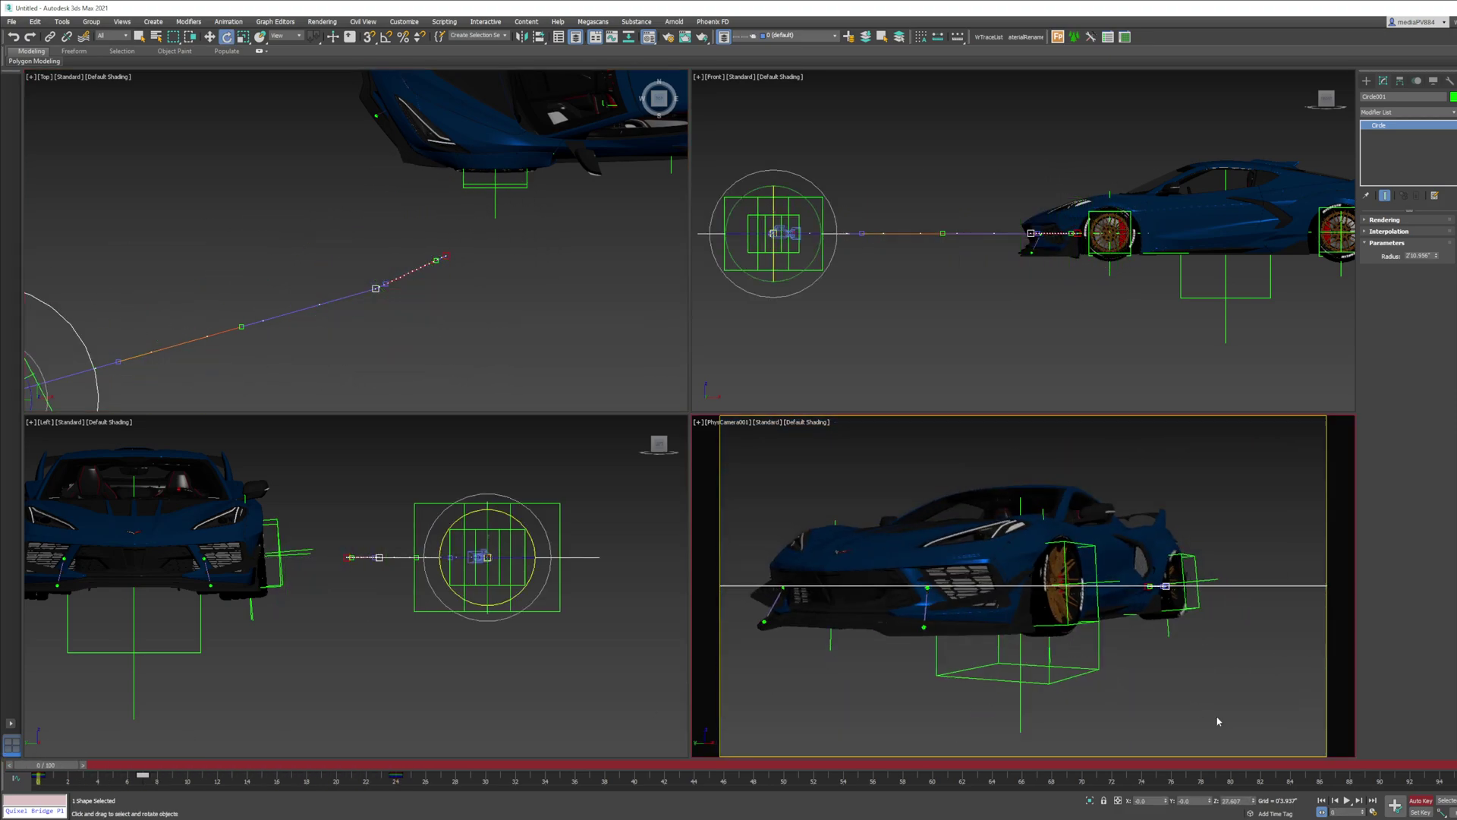
pyautogui.click(1346, 801)
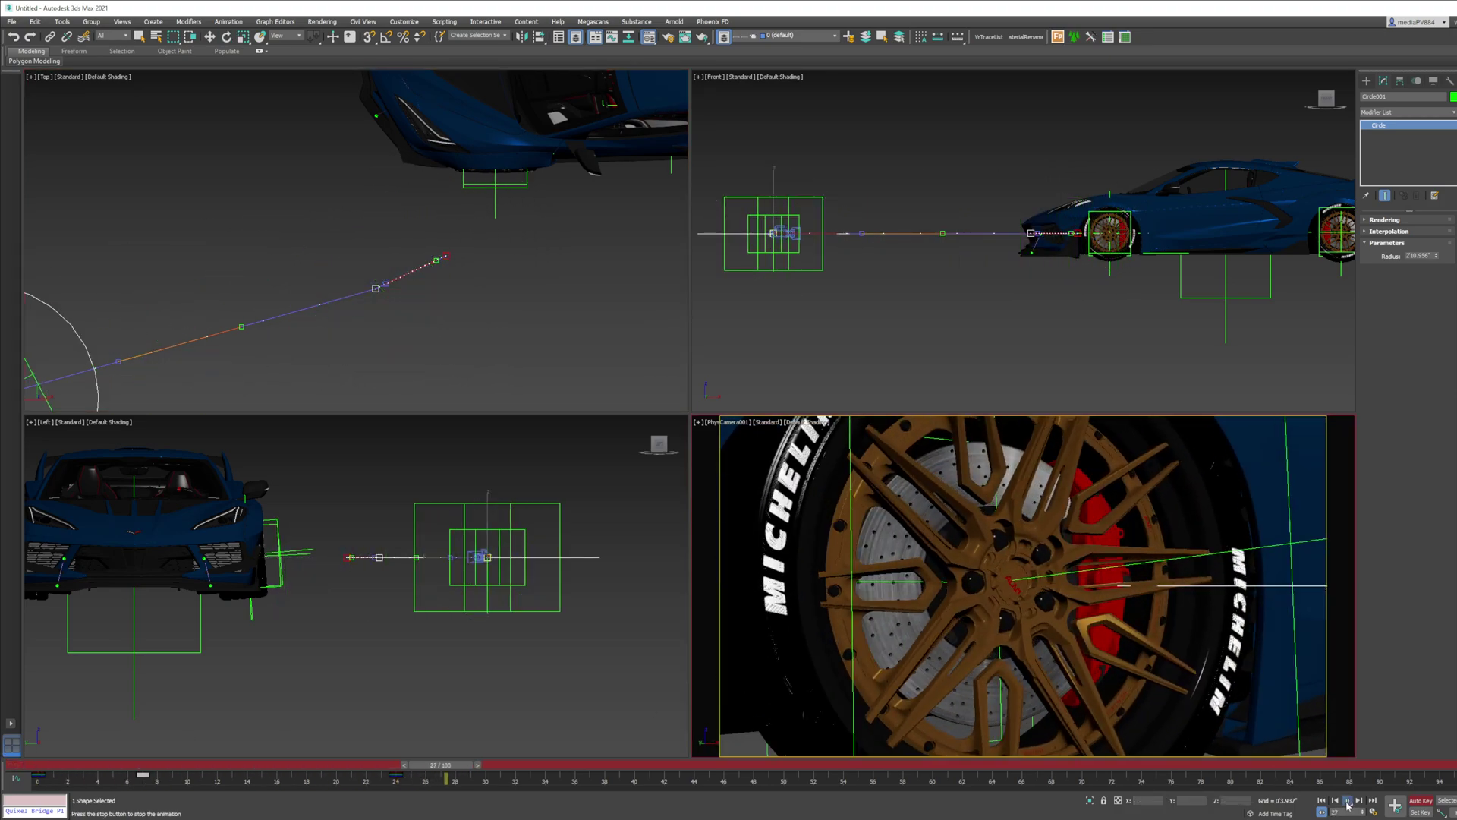
# At frame 30, move the circle in the Top view right up to the front wheel's hub
pyautogui.moveTo(465, 768); pyautogui.dragTo(503, 788)
pyautogui.press('e')
pyautogui.rightClick(526, 319)
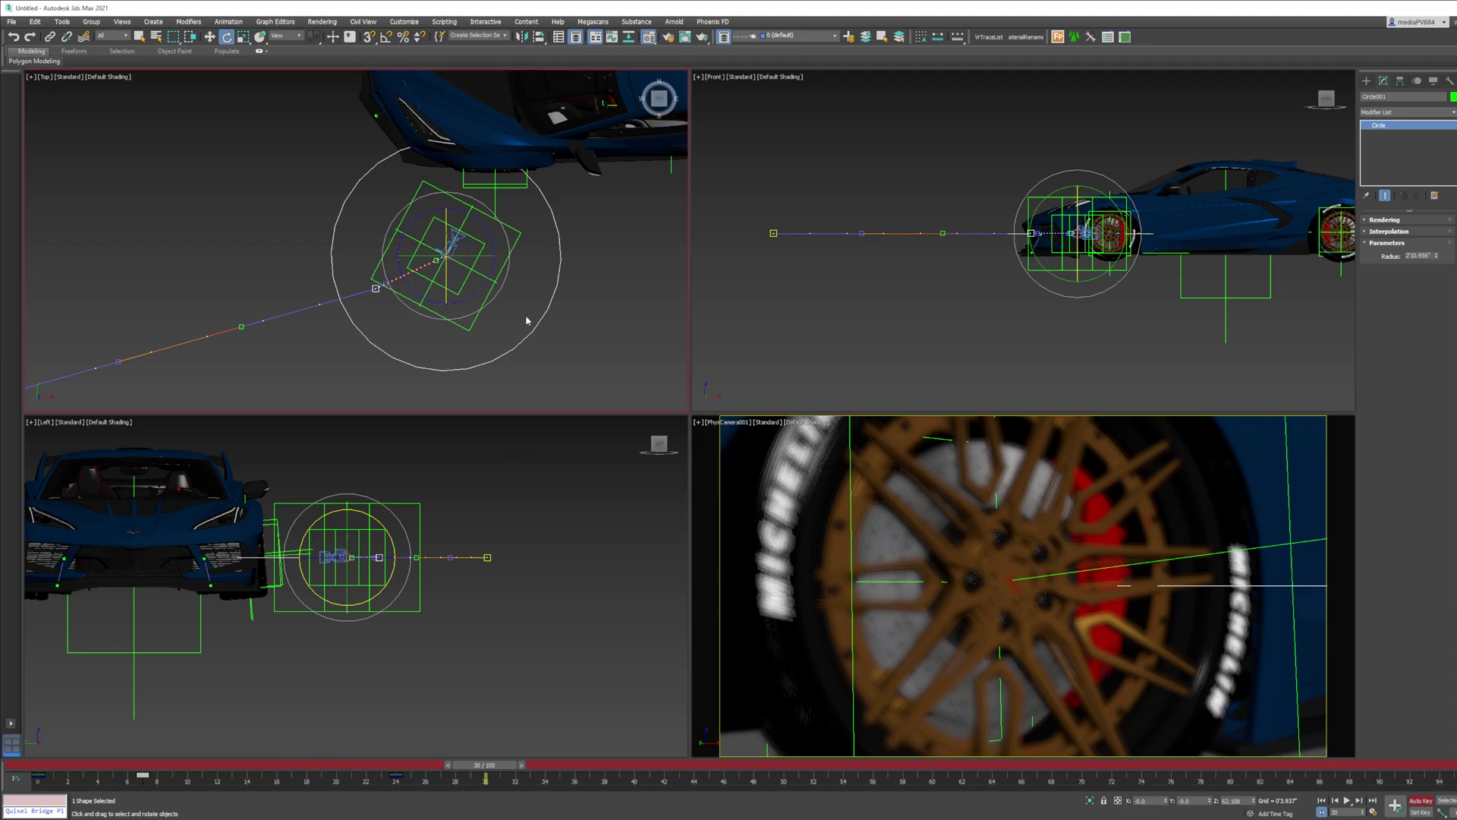
pyautogui.press('w')
pyautogui.scroll(5, 440, 319)
pyautogui.moveTo(425, 332); pyautogui.dragTo(519, 162)
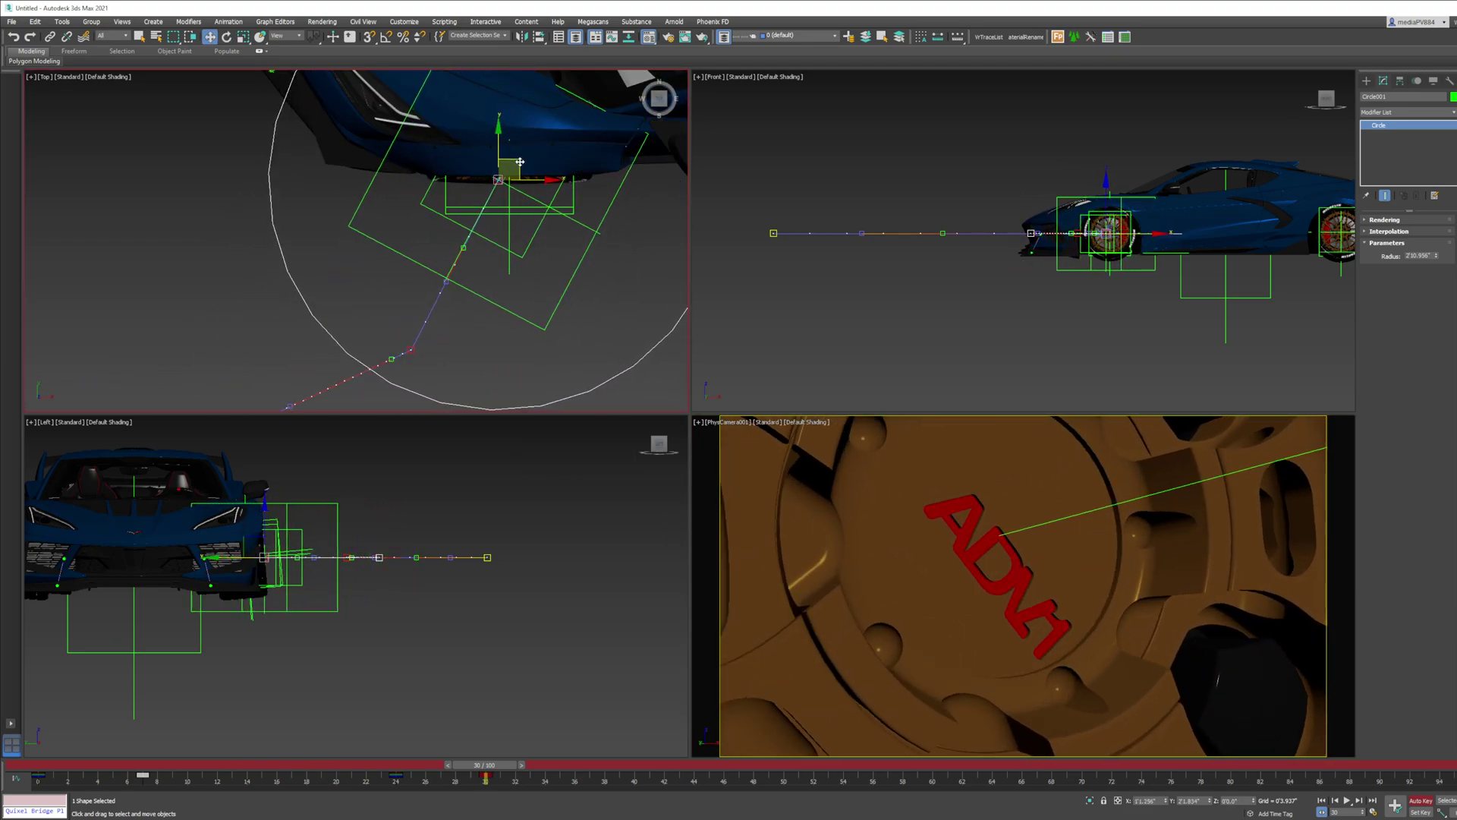
# Raise the circle slightly in the Front view and nudge it in the Top view at frame 30 to frame the hub's ADV1 logo
pyautogui.scroll(10, 1107, 232)
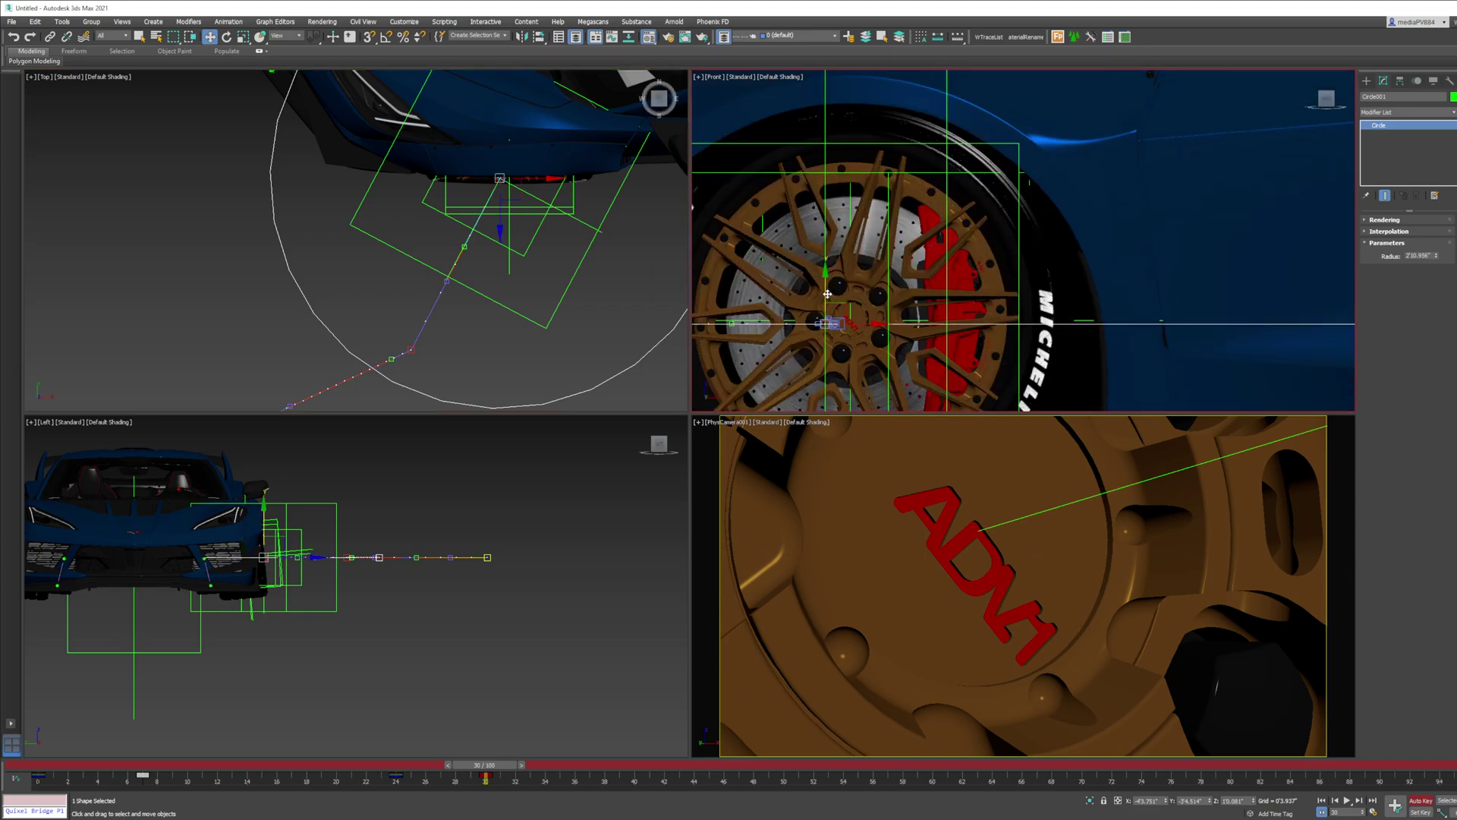
pyautogui.moveTo(828, 294); pyautogui.dragTo(832, 280)
pyautogui.scroll(4, 477, 206)
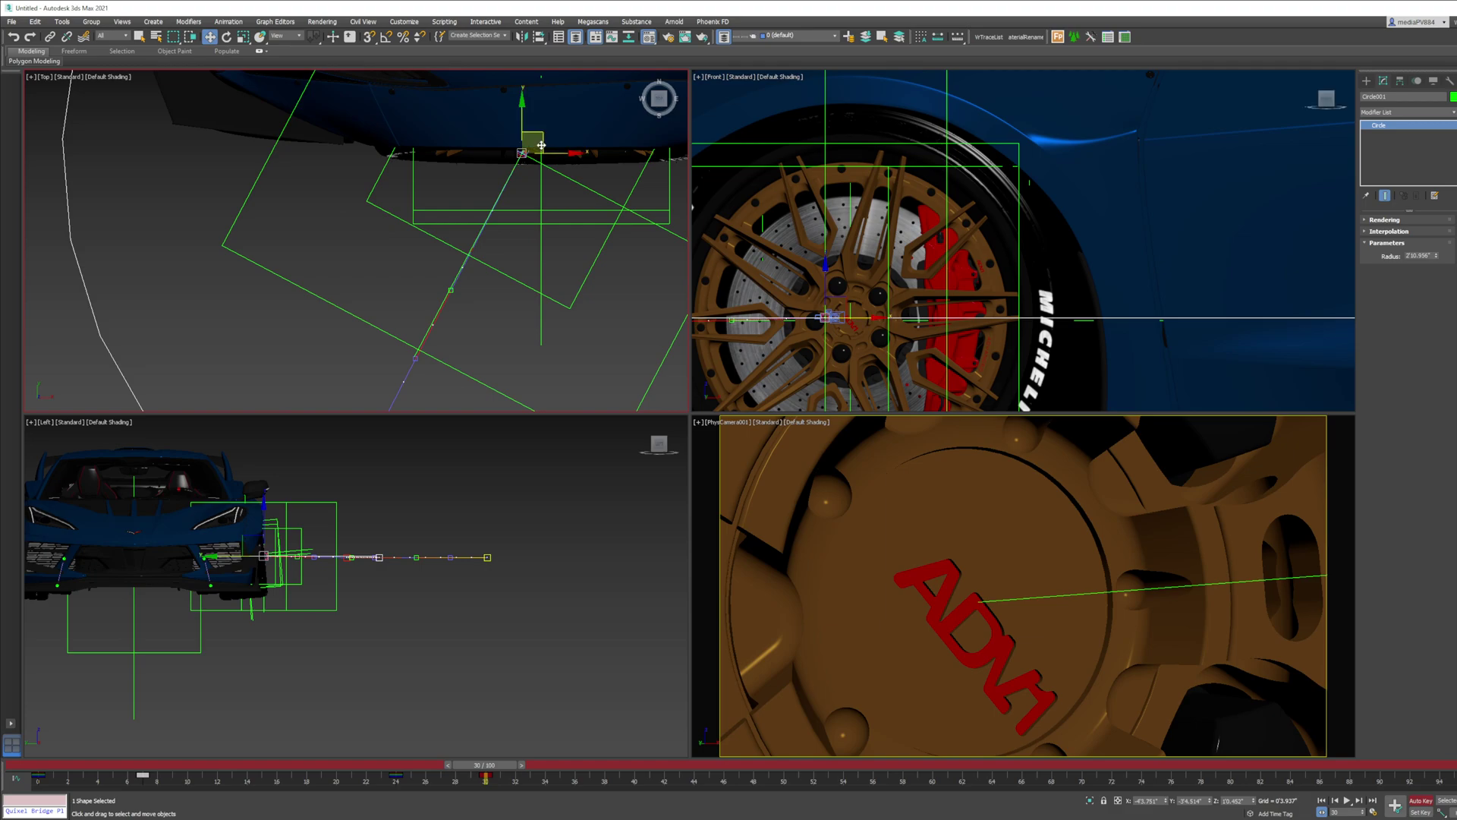
pyautogui.moveTo(541, 144); pyautogui.dragTo(550, 158)
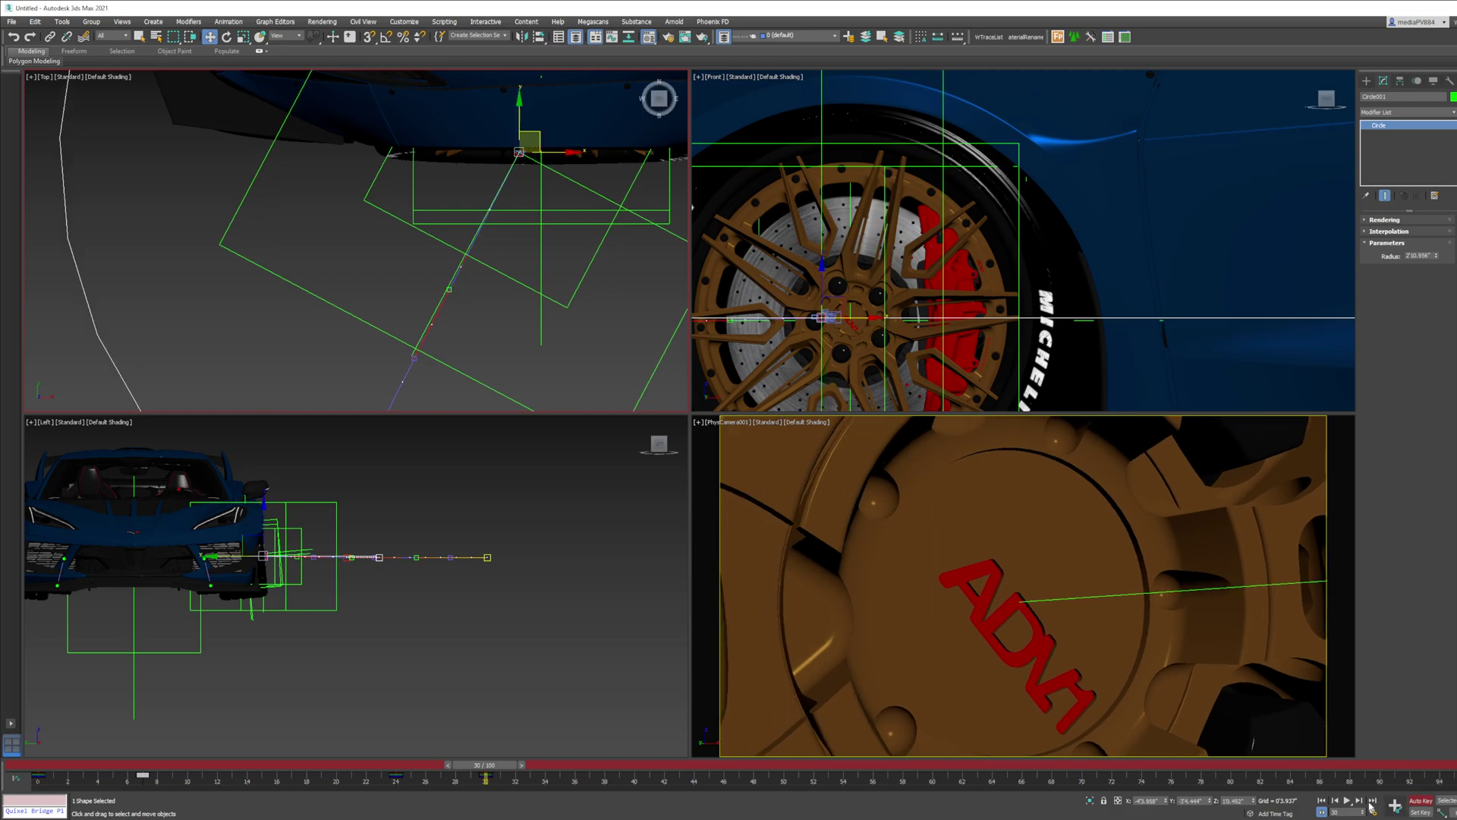
# Play the animation from frame 0 in the camera view up to the wheel close-up, and return to frame 0
pyautogui.moveTo(493, 765); pyautogui.dragTo(38, 773)
pyautogui.rightClick(1140, 606)
pyautogui.click(1347, 800)
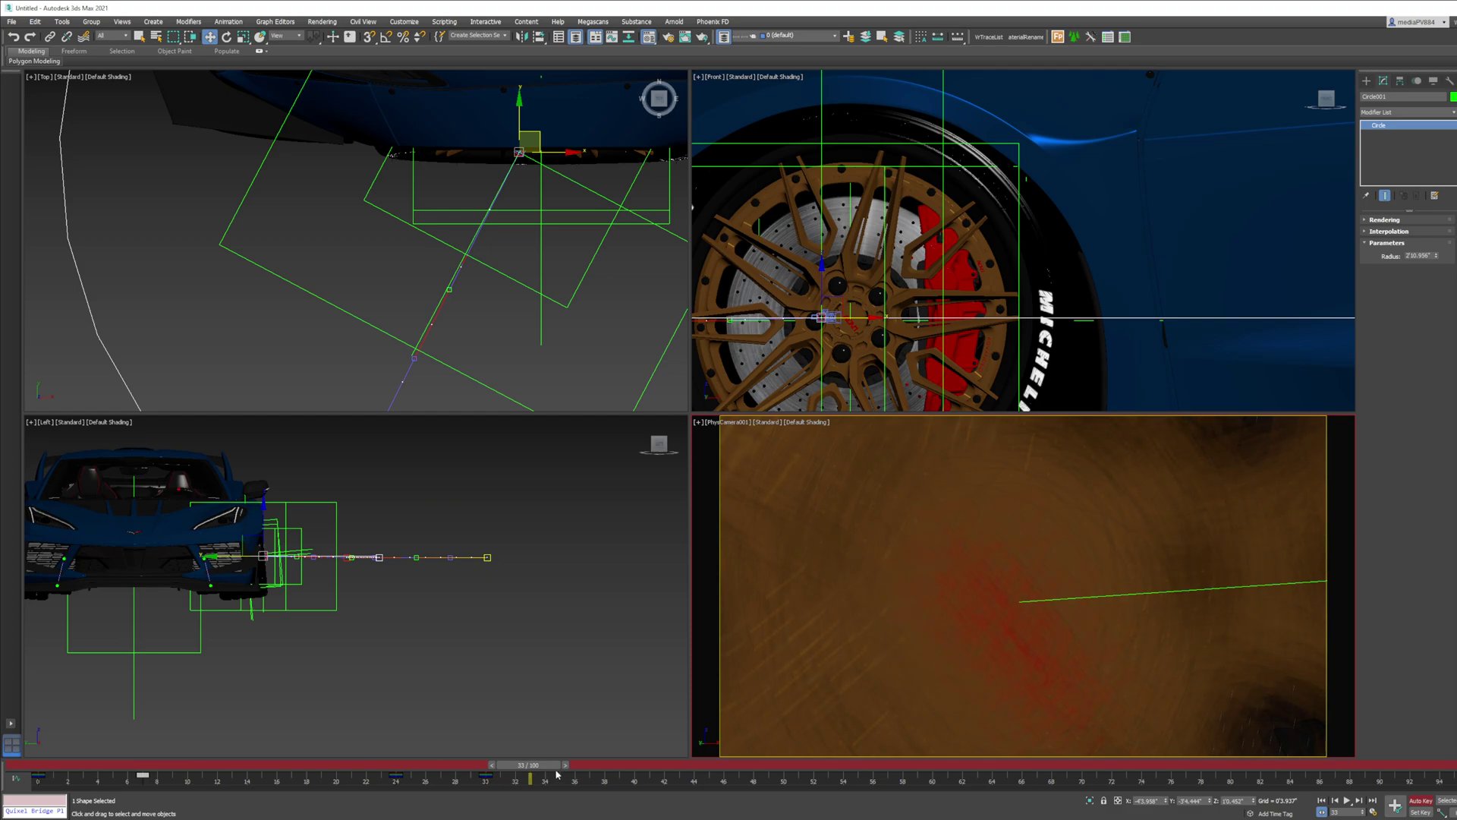
pyautogui.moveTo(550, 767); pyautogui.dragTo(27, 780)
# Raise the circle in the Front view at frame 0 so the camera starts higher in front of the car
pyautogui.scroll(-10, 802, 268)
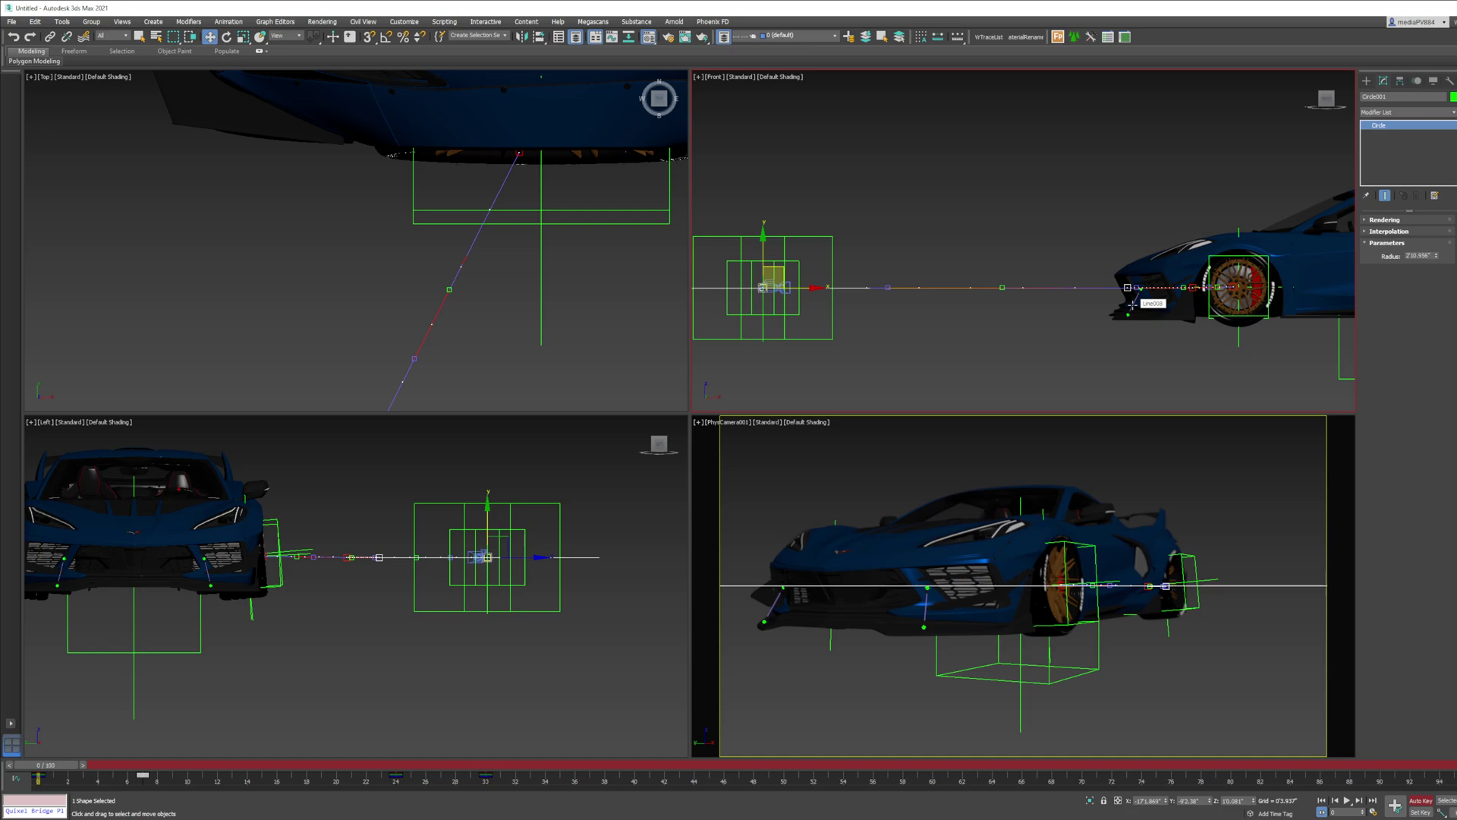
pyautogui.scroll(-1, 1083, 273)
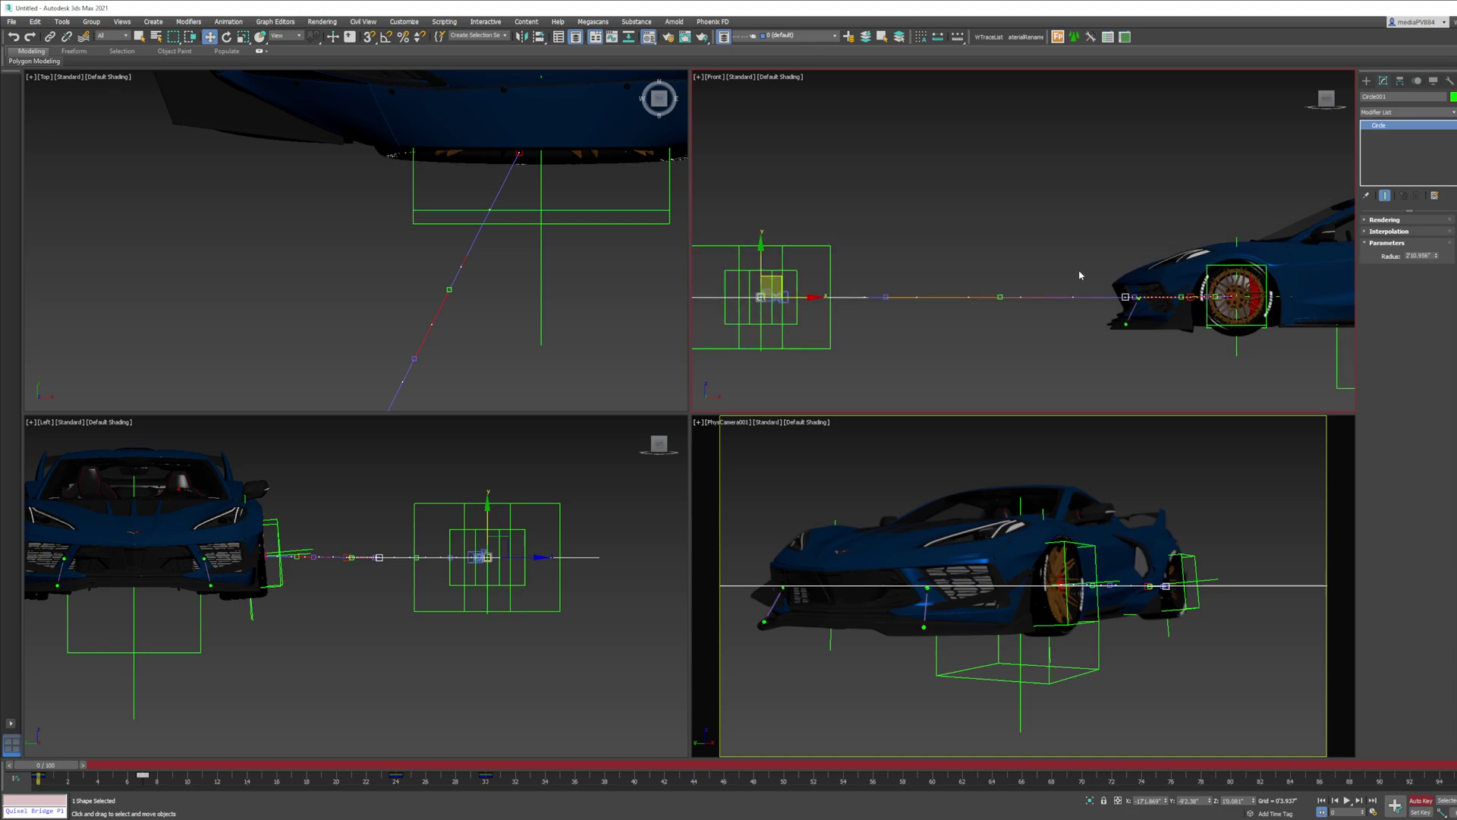
pyautogui.scroll(-1, 1071, 285)
pyautogui.scroll(-4, 498, 231)
pyautogui.scroll(4, 394, 305)
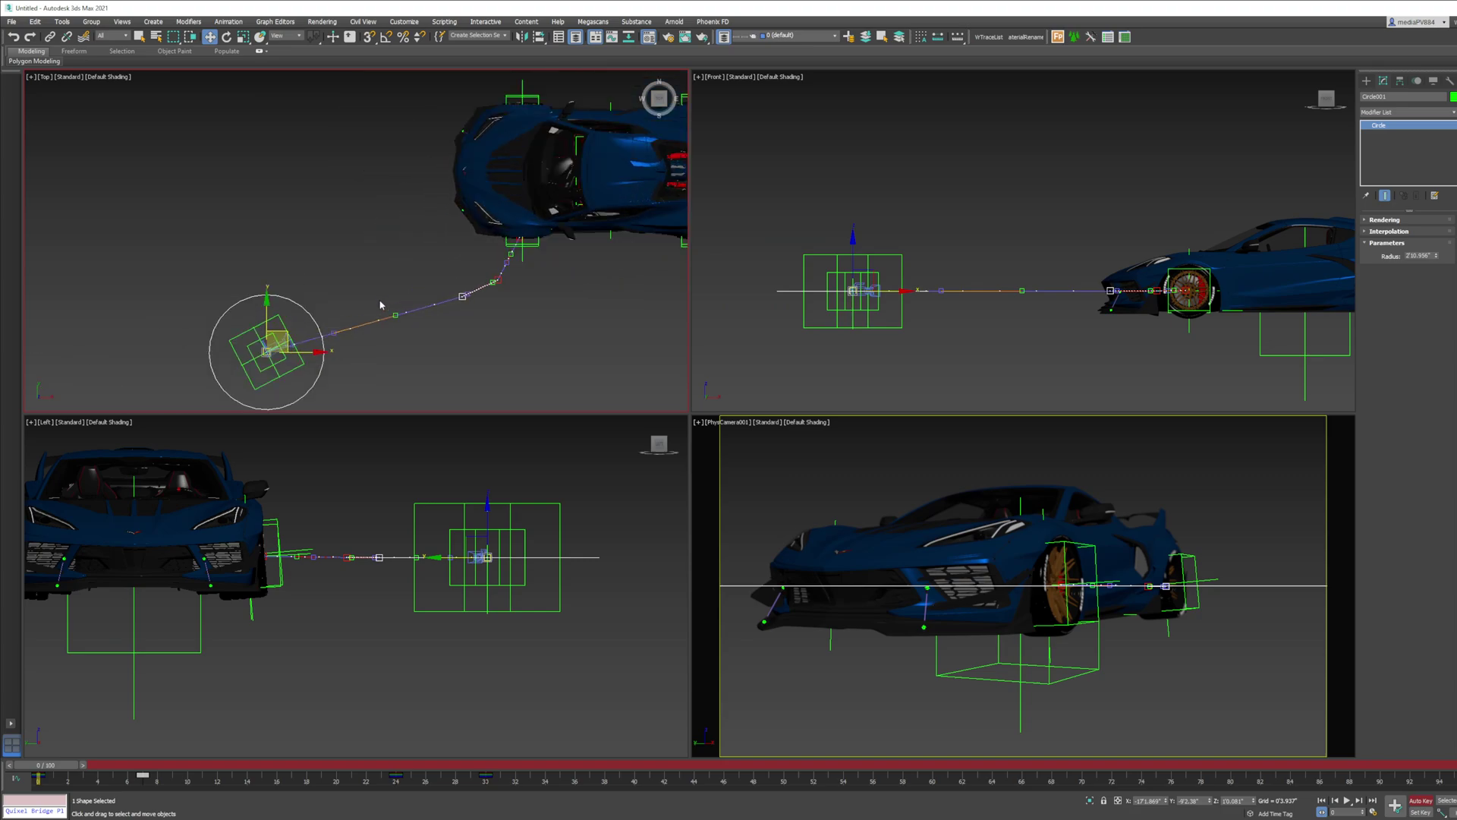
pyautogui.rightClick(393, 306)
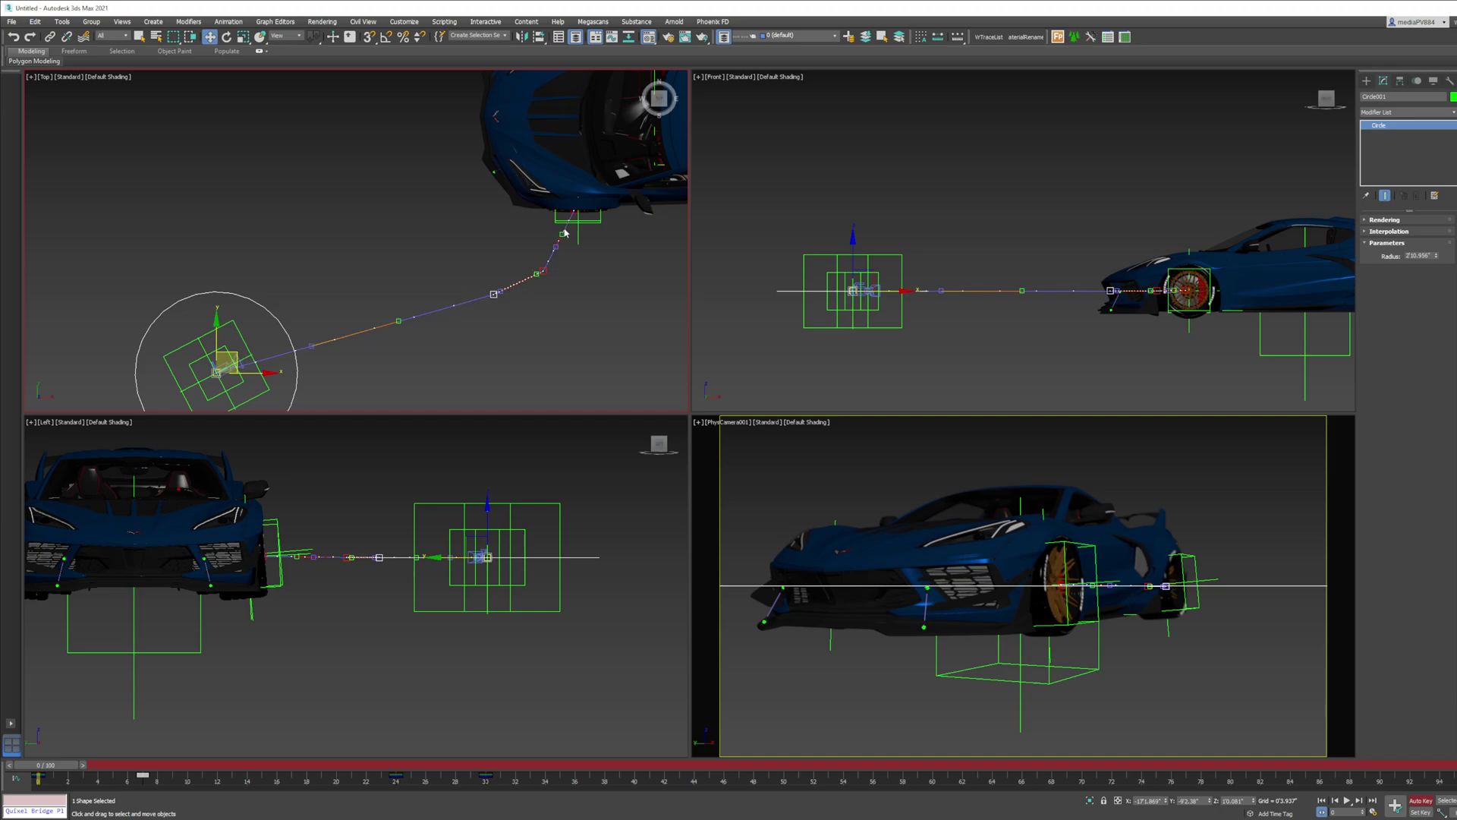
pyautogui.rightClick(1131, 281)
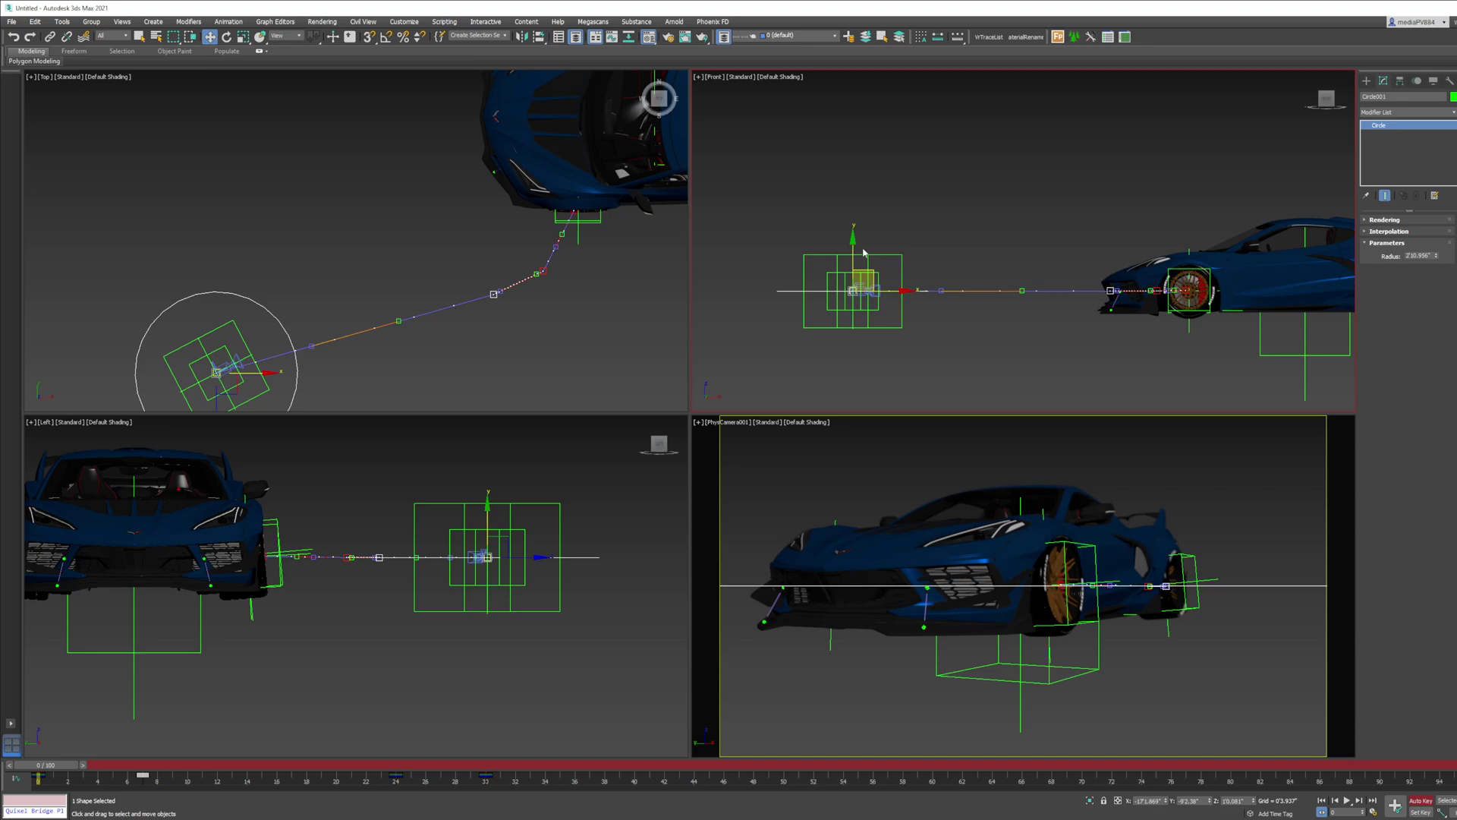
pyautogui.moveTo(855, 241); pyautogui.dragTo(855, 219)
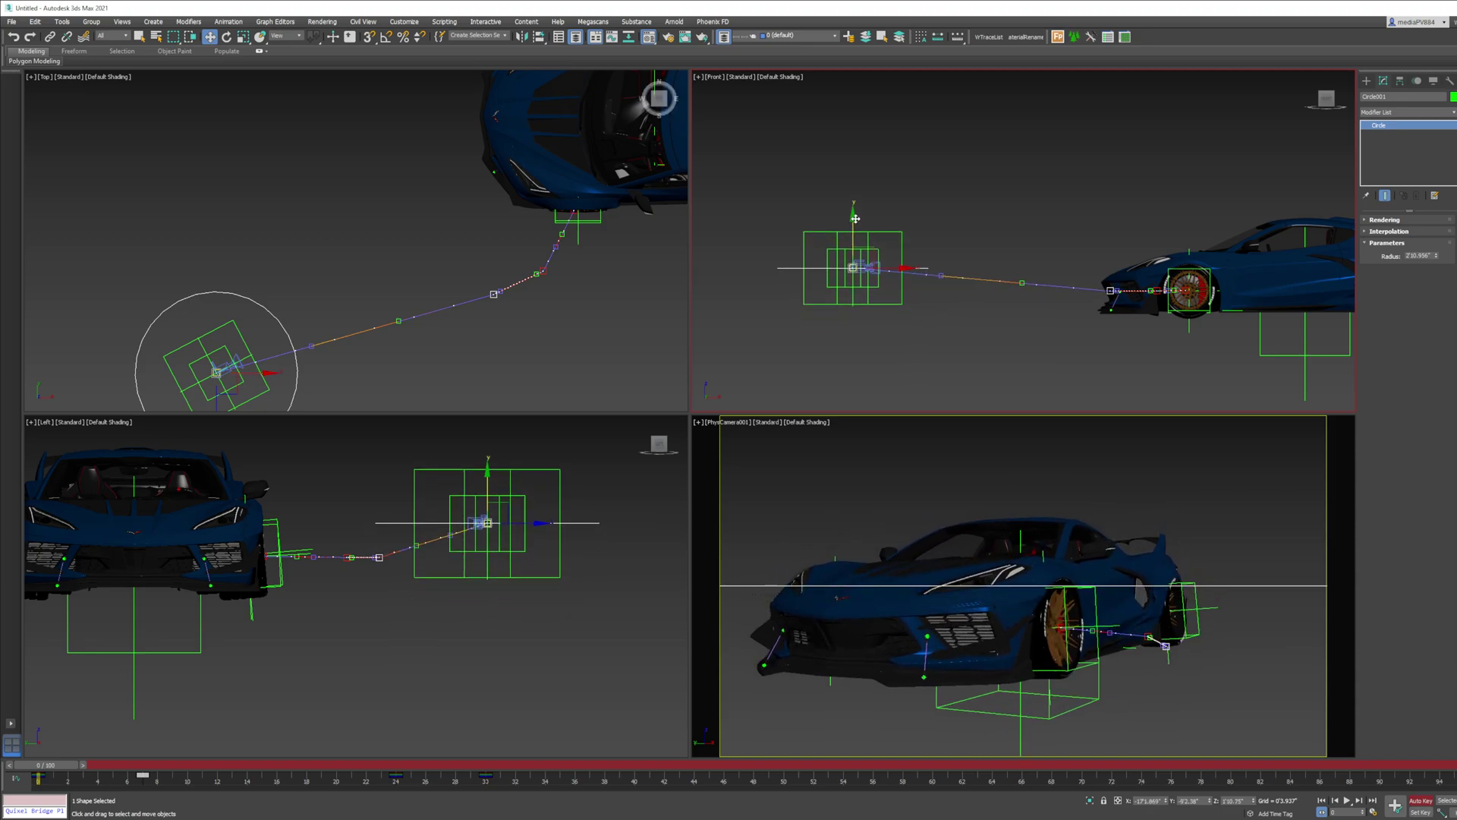
# Raise the circle slightly in the Front view at its keys on frames 7 and 24, and return to frame 0
pyautogui.press('.')
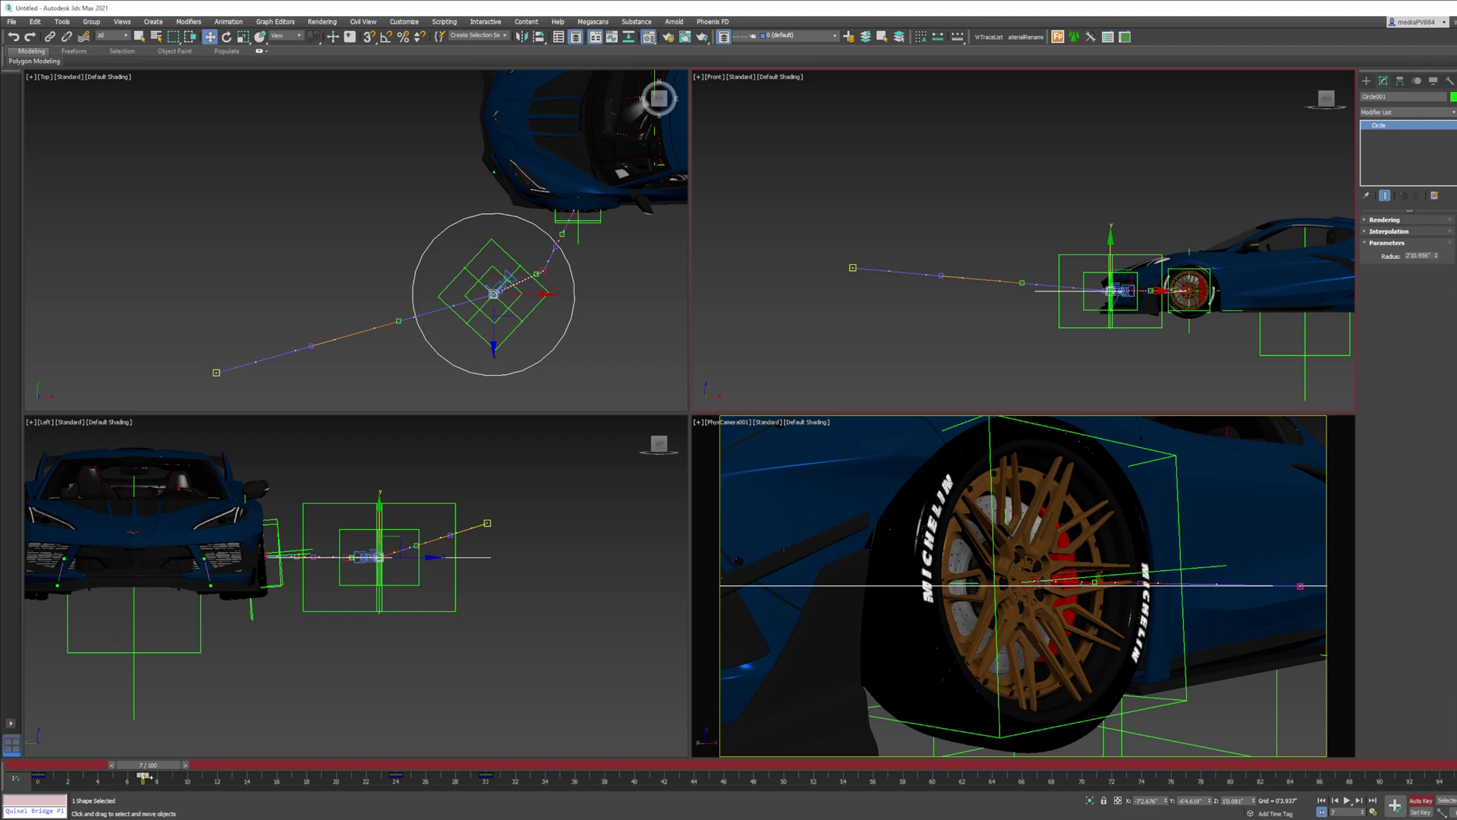
pyautogui.scroll(3, 1101, 293)
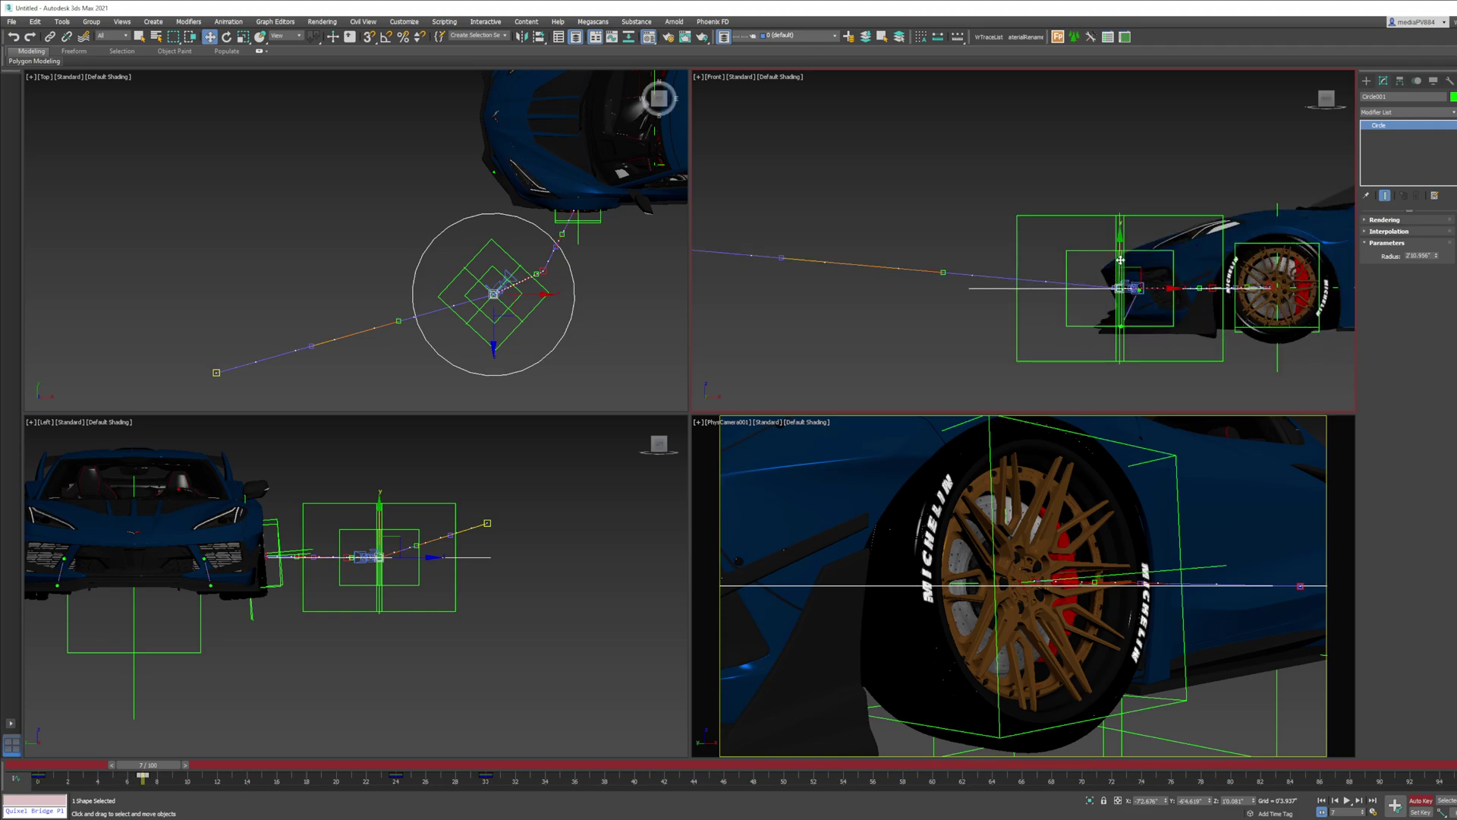
pyautogui.moveTo(1122, 259); pyautogui.dragTo(1191, 248)
pyautogui.press('.')
pyautogui.scroll(3, 1235, 281)
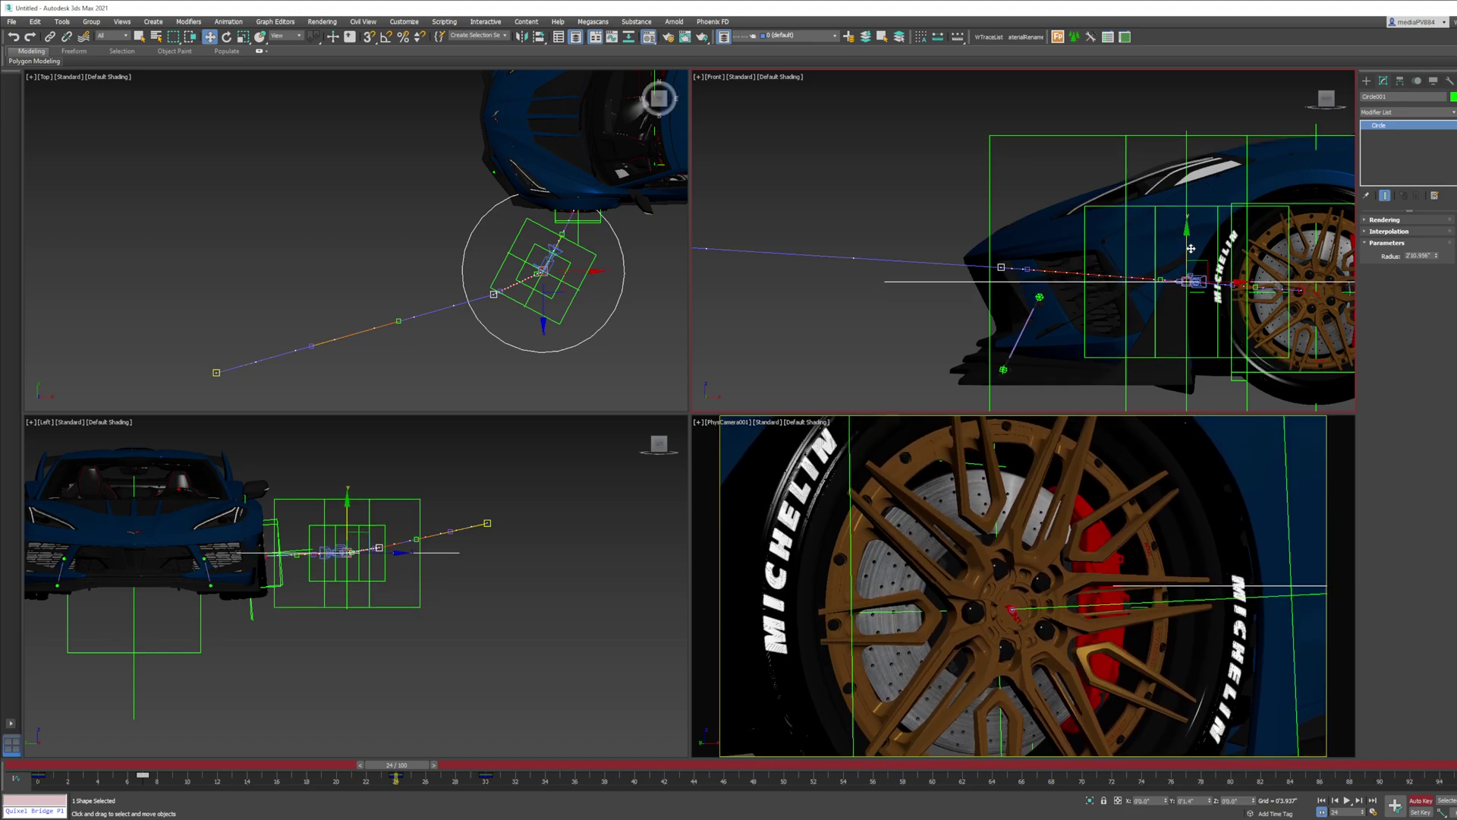
pyautogui.scroll(-4, 1193, 255)
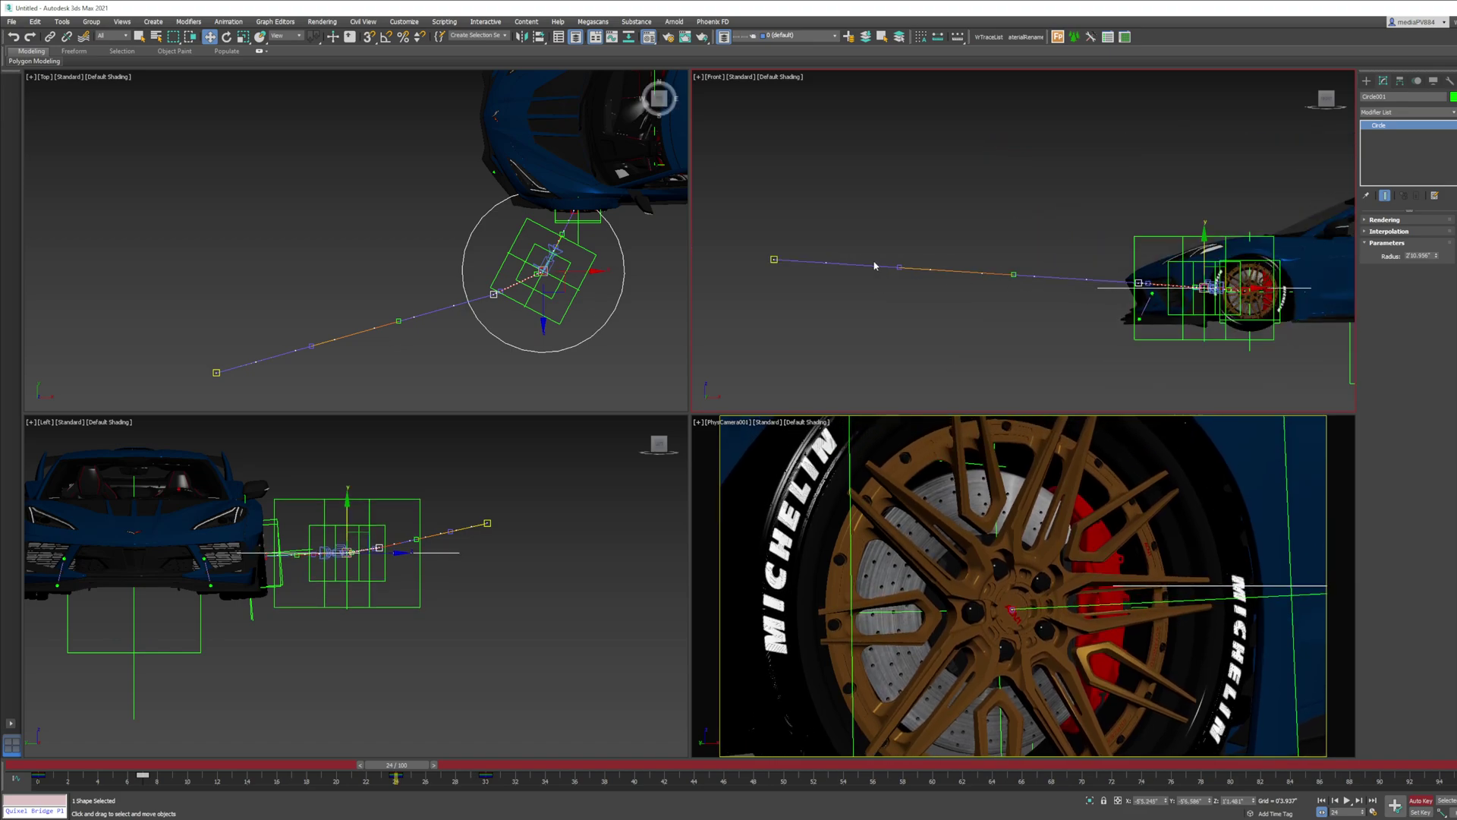
pyautogui.moveTo(412, 765); pyautogui.dragTo(3, 757)
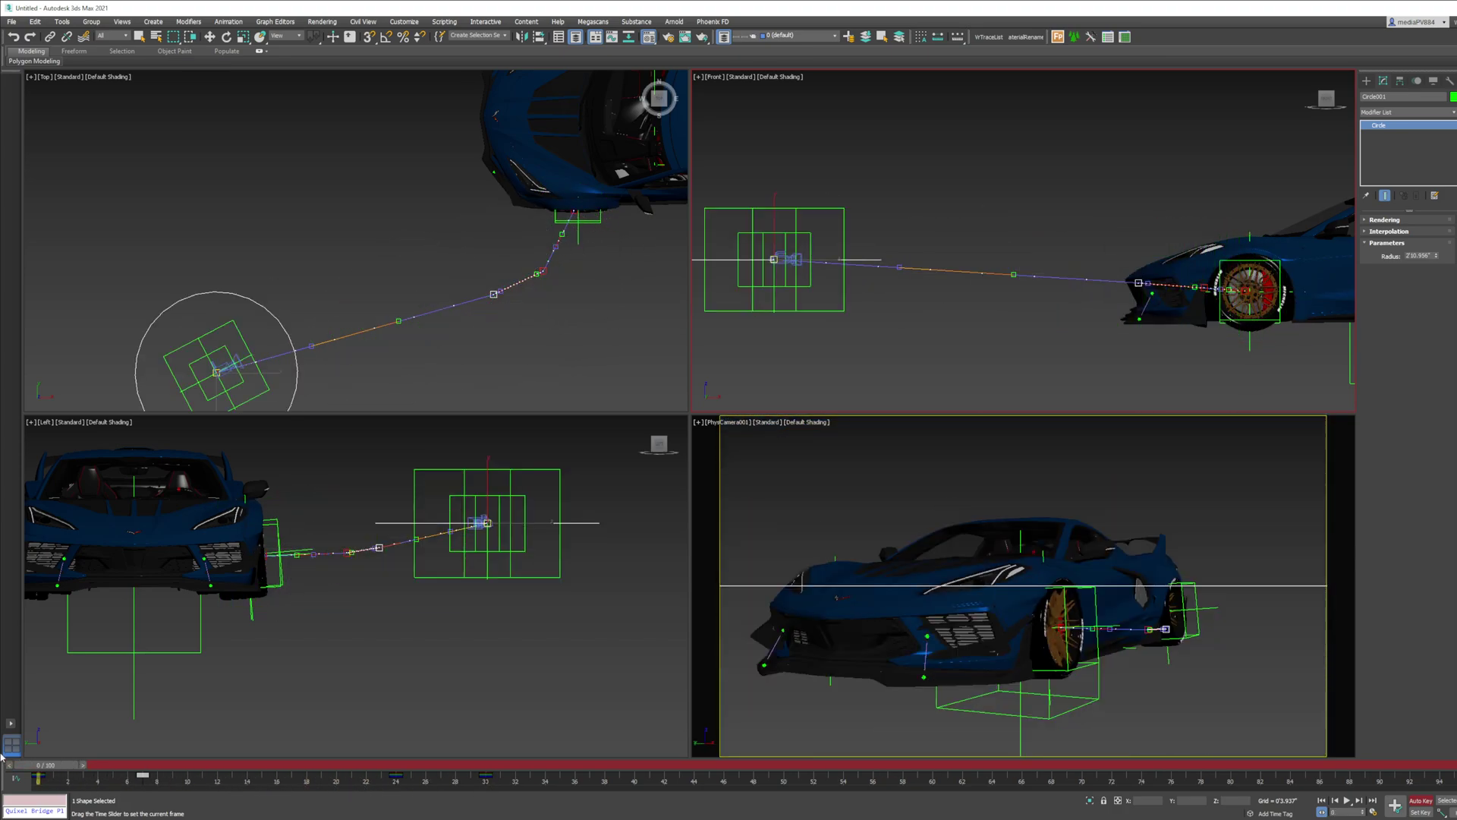
# Select the circle, both point helpers and the camera, set keys for them at frames 0, 7, 24 and 30, and return to frame 0
pyautogui.moveTo(323, 279); pyautogui.dragTo(391, 224, button='middle')
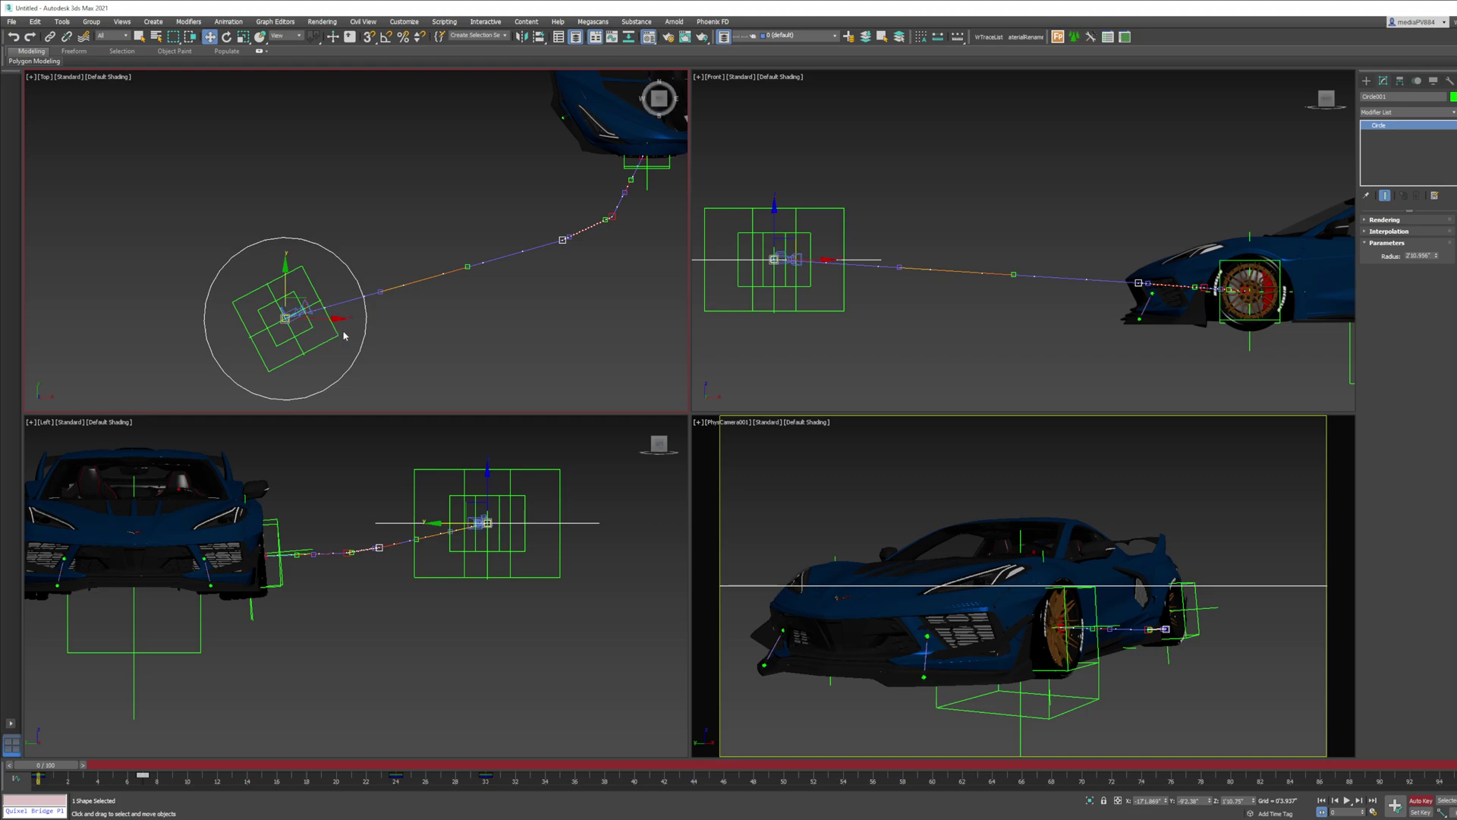
pyautogui.click(338, 335)
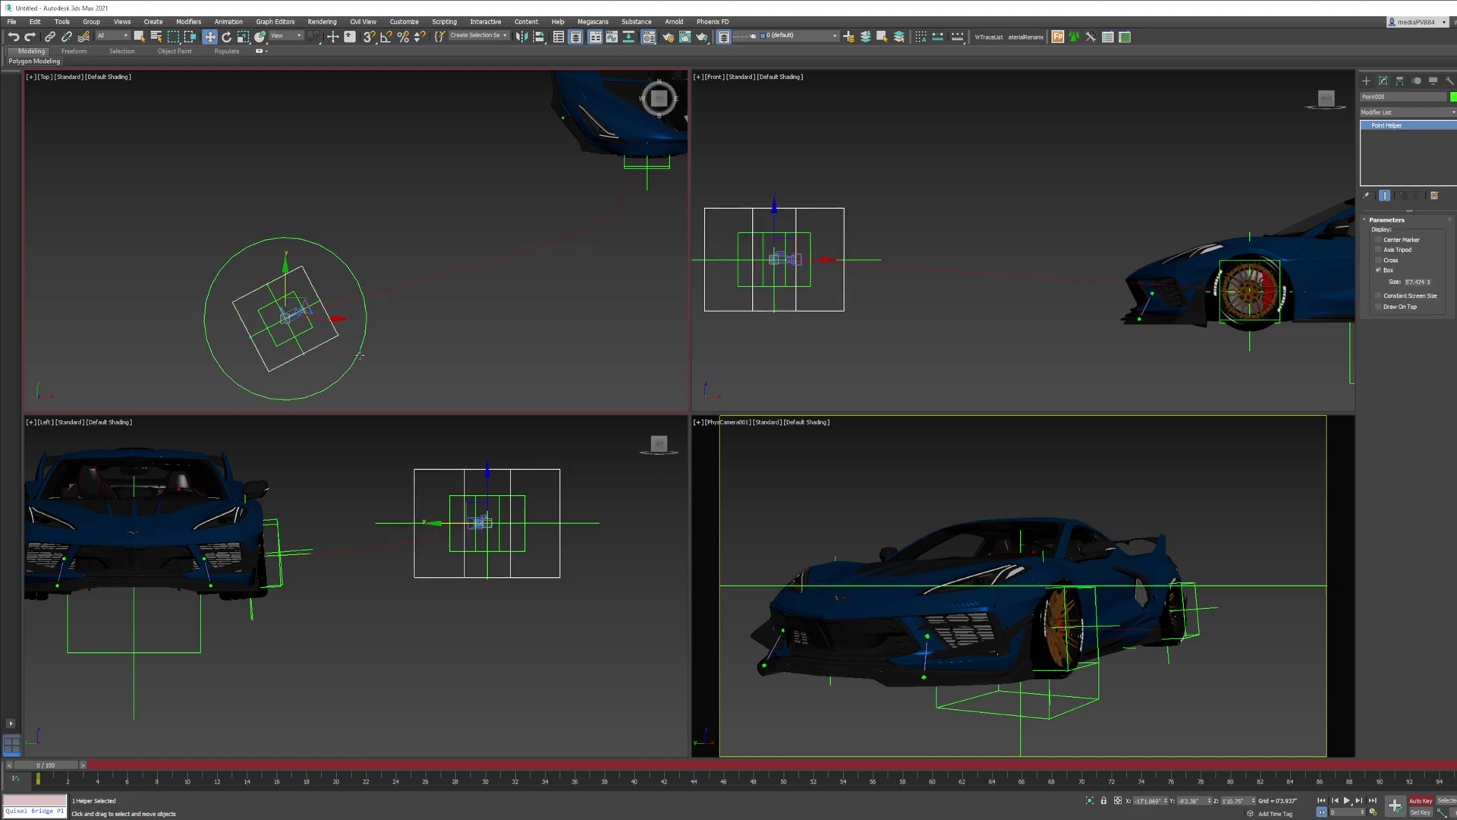
pyautogui.click(365, 334)
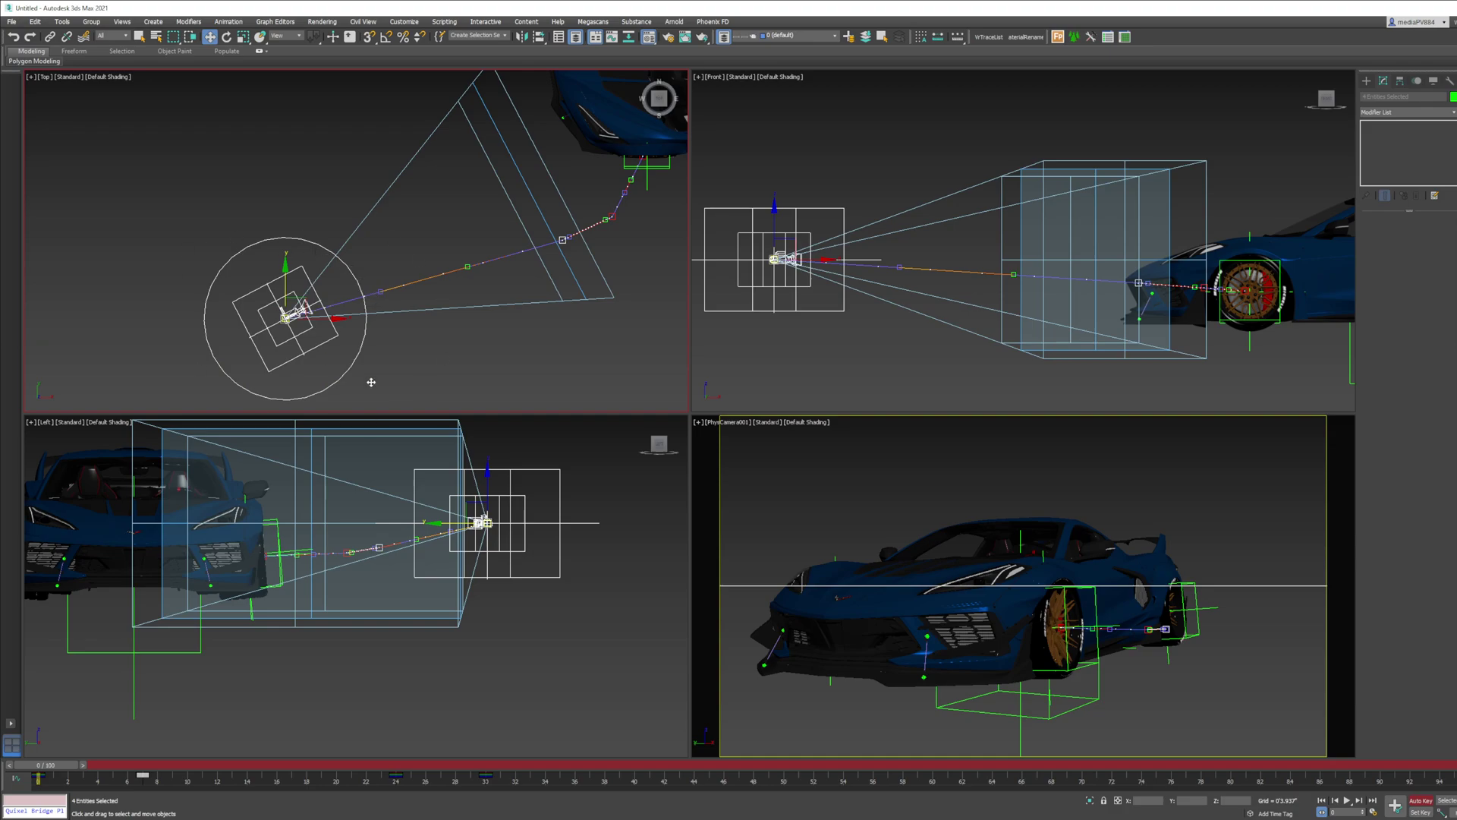
pyautogui.click(1394, 812)
pyautogui.press('.')
pyautogui.press('.')
pyautogui.press('.')
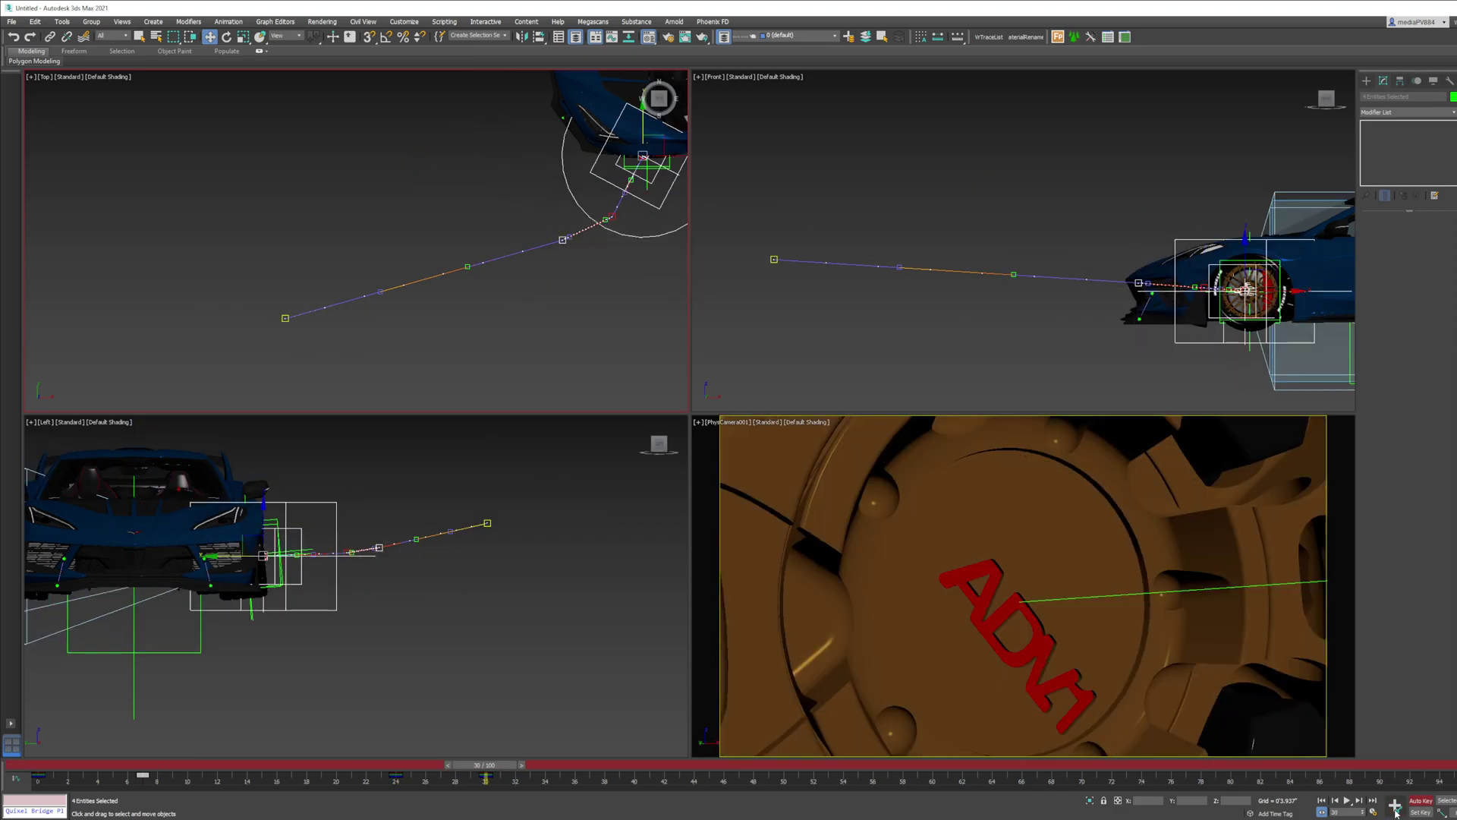
pyautogui.press(',')
pyautogui.press(',')
pyautogui.press(',')
# Rotate the outer box point helper in the Local coordinate system at frame 0 to tilt the camera down, and go to frame 7
pyautogui.click(407, 385)
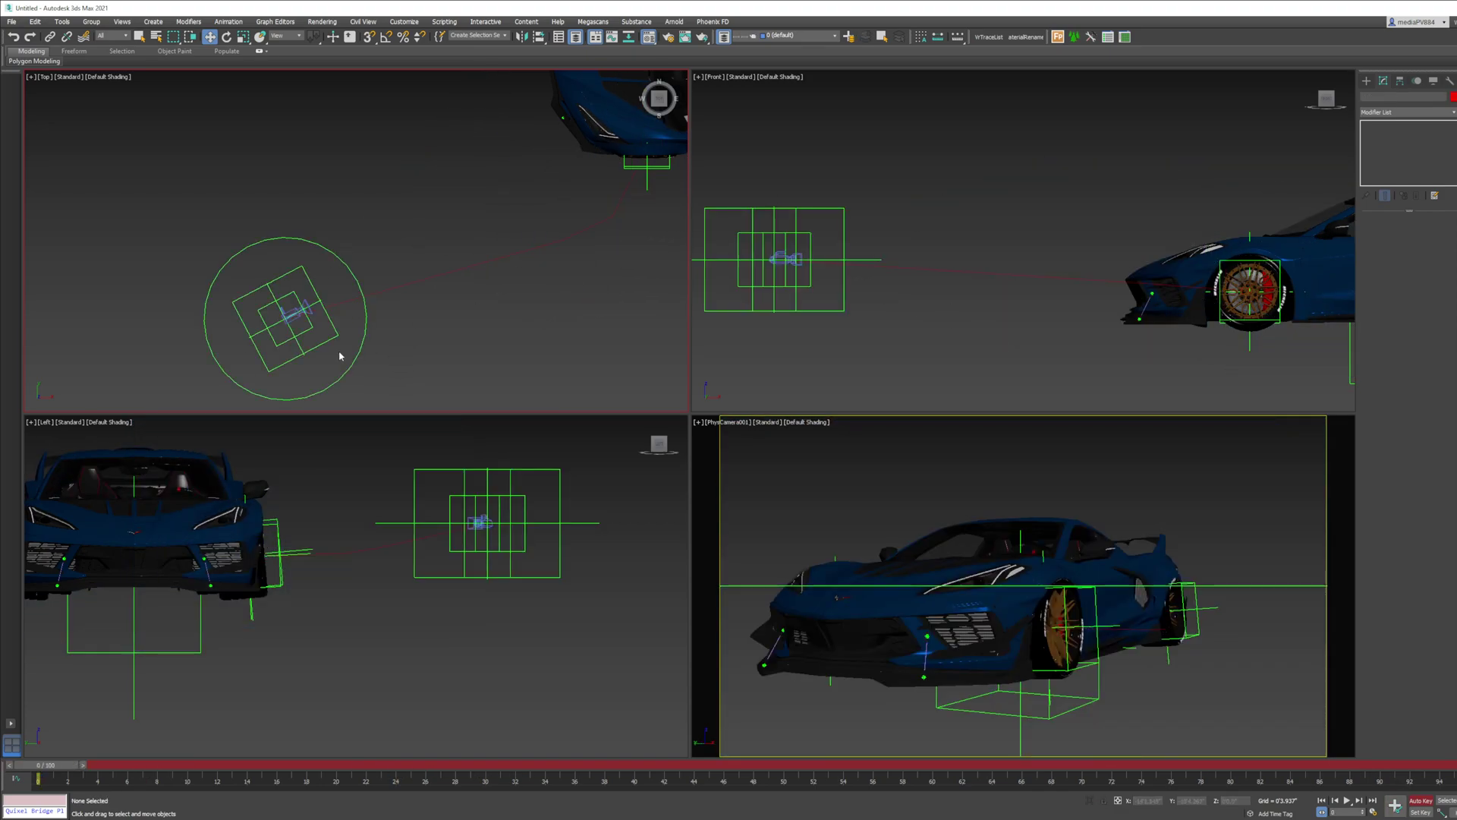
pyautogui.click(331, 337)
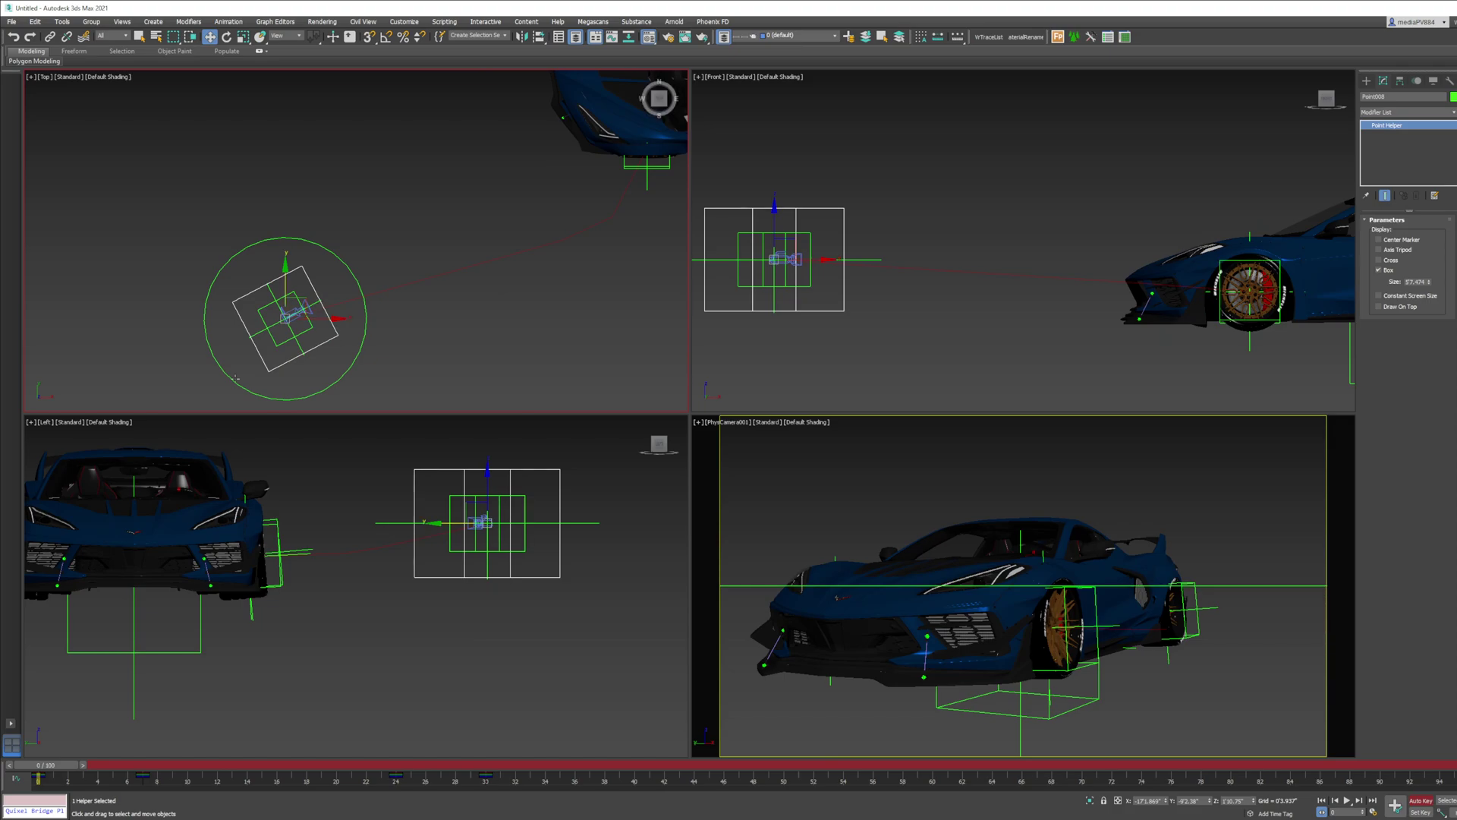
pyautogui.rightClick(319, 325)
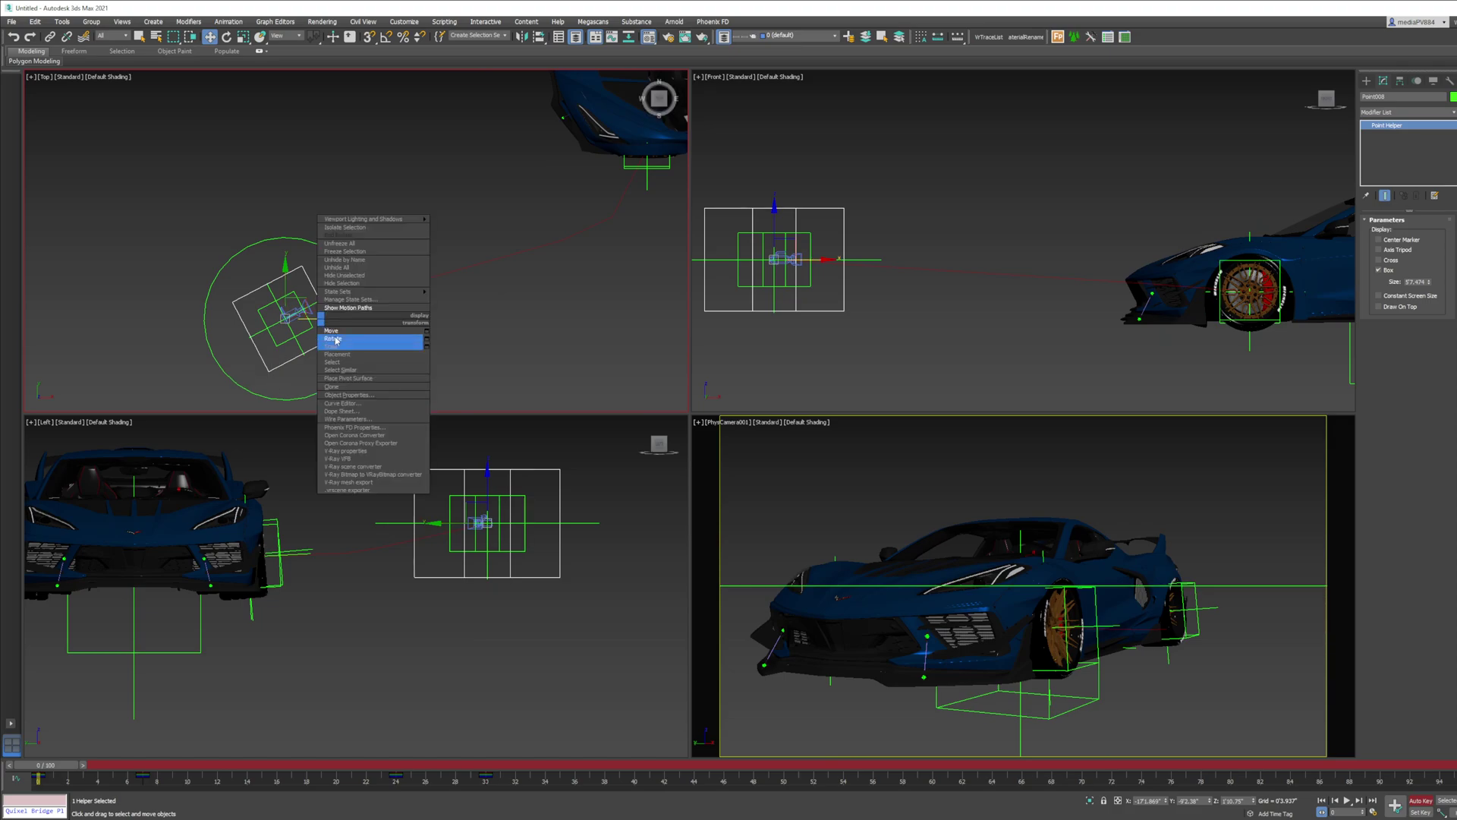
pyautogui.click(331, 338)
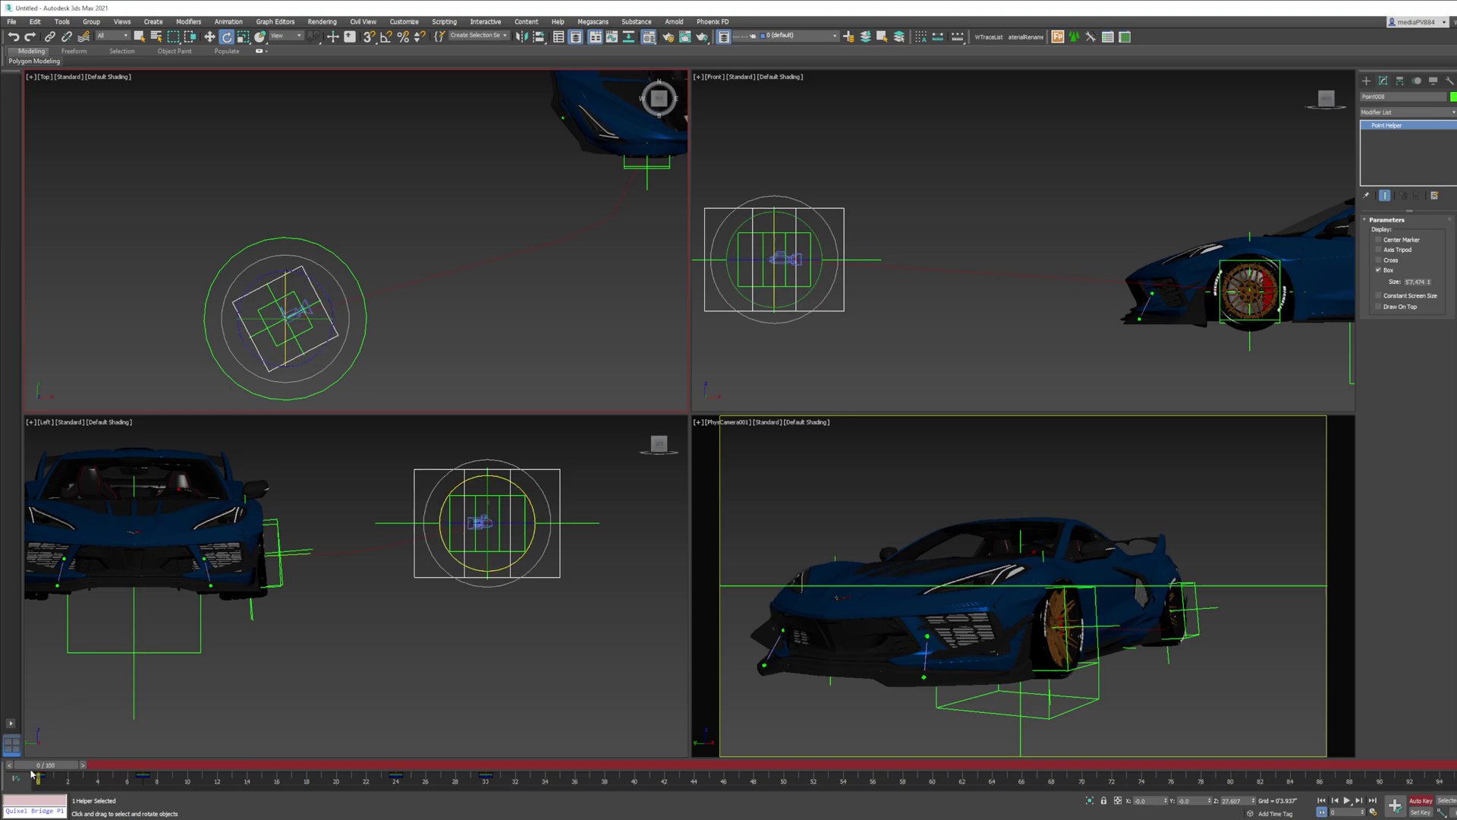
pyautogui.click(295, 38)
pyautogui.click(280, 75)
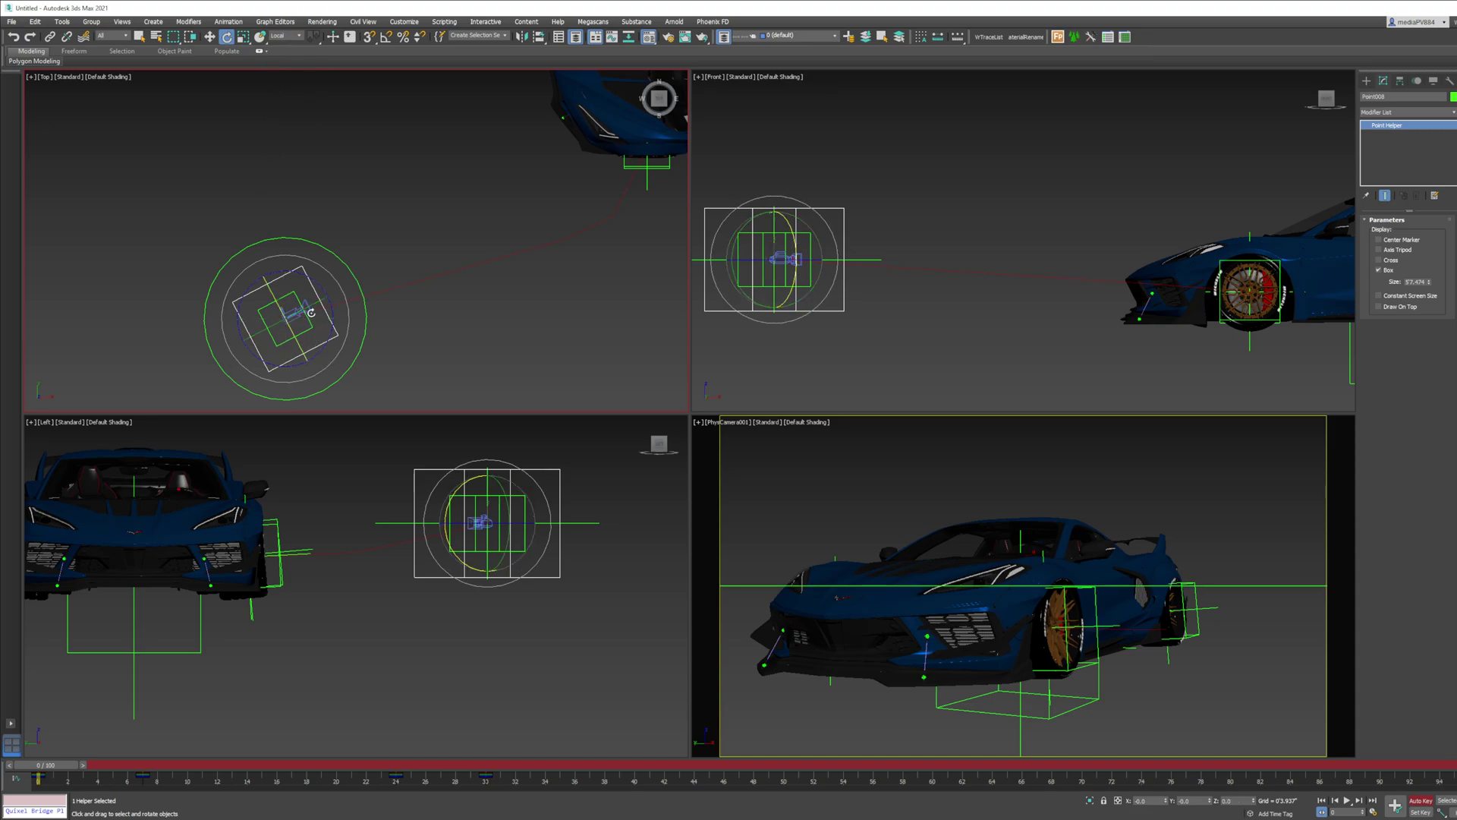
pyautogui.moveTo(312, 312); pyautogui.dragTo(327, 301)
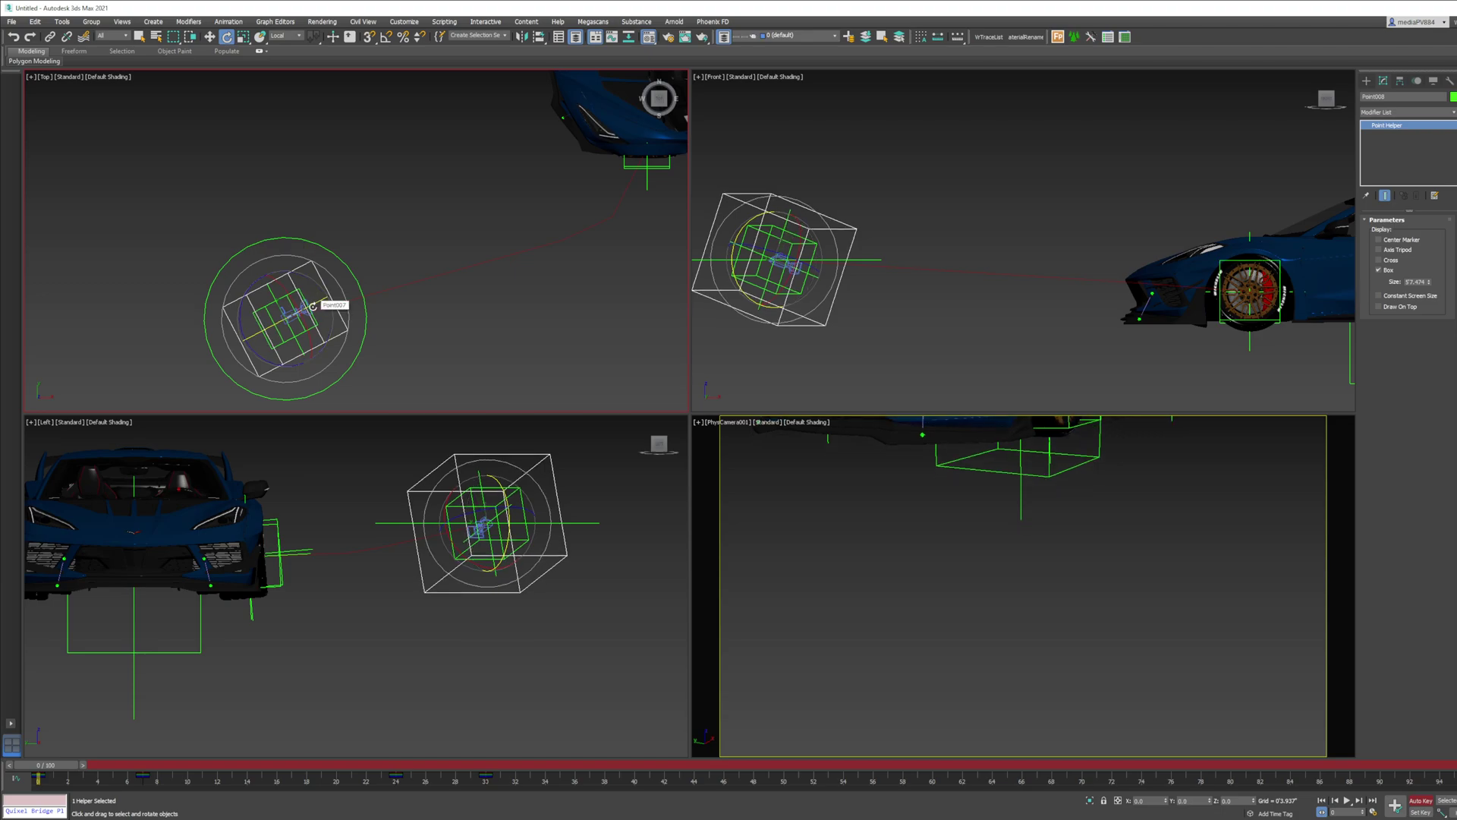
pyautogui.press('.')
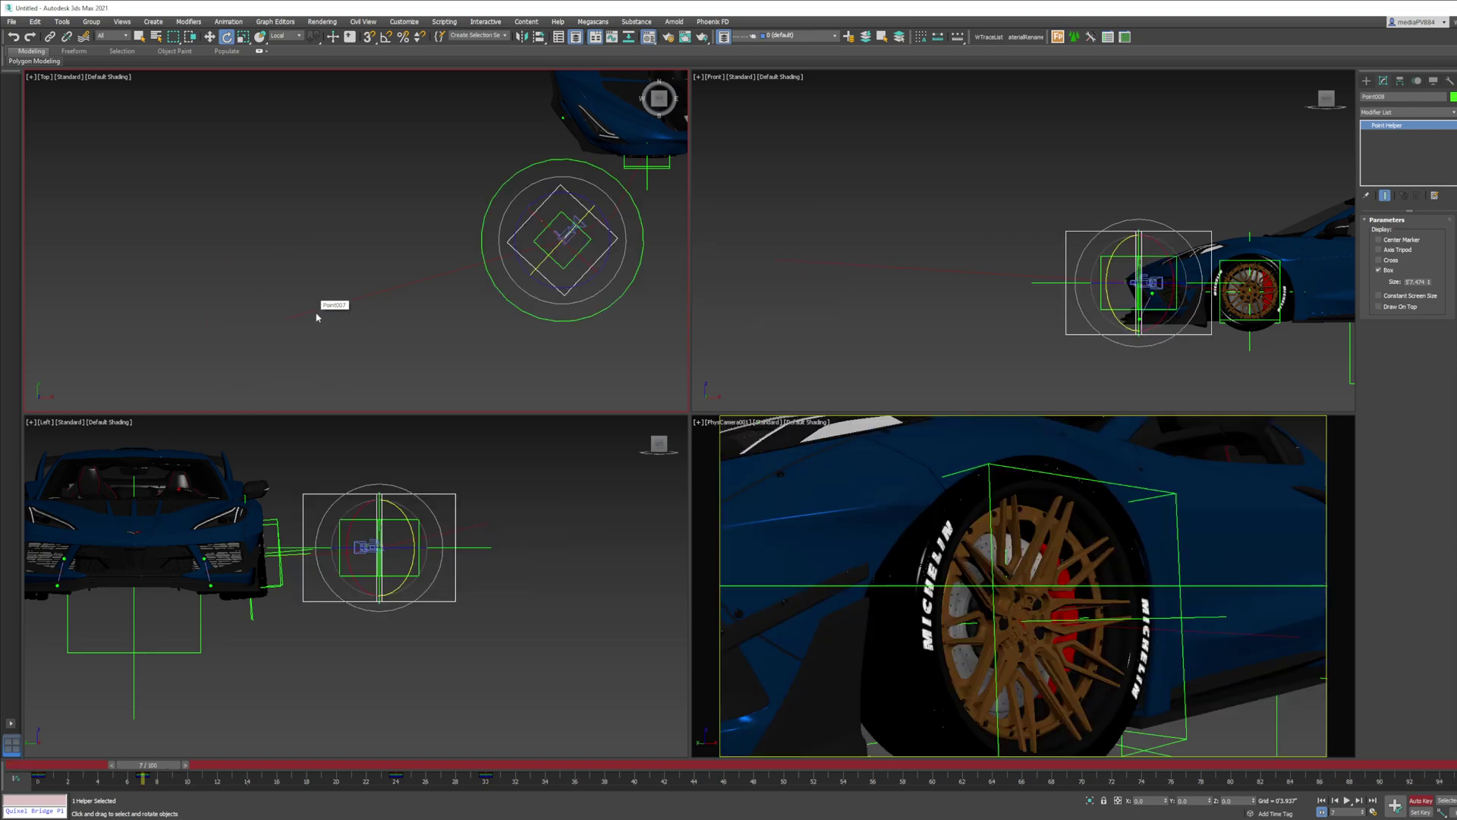
# Rotate the outer box point helper in the Top view at frames 7 and 24 to tilt the camera, and go to frame 30
pyautogui.moveTo(585, 215); pyautogui.dragTo(592, 206)
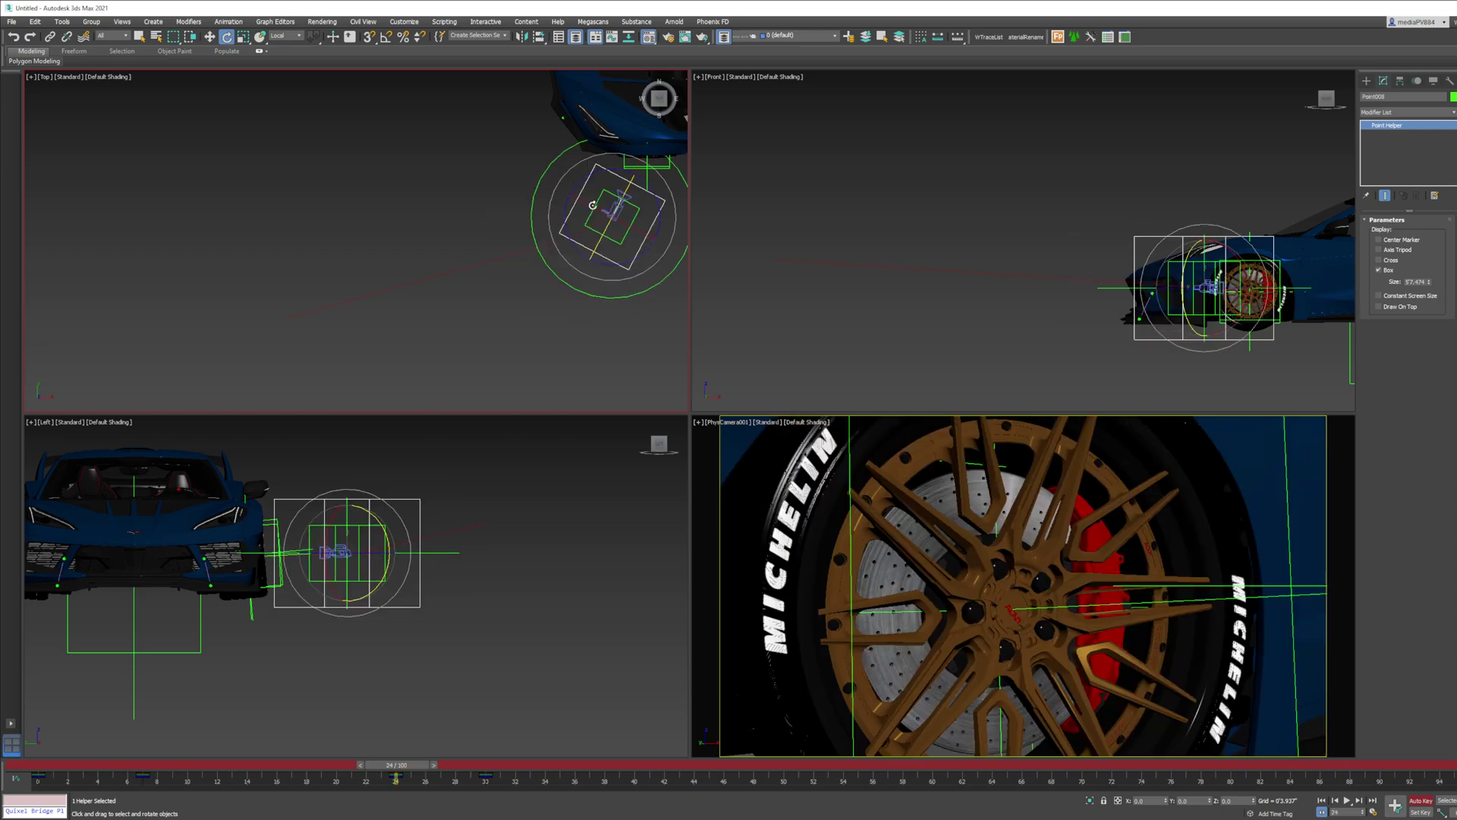
pyautogui.moveTo(617, 205); pyautogui.dragTo(622, 201)
pyautogui.press('.')
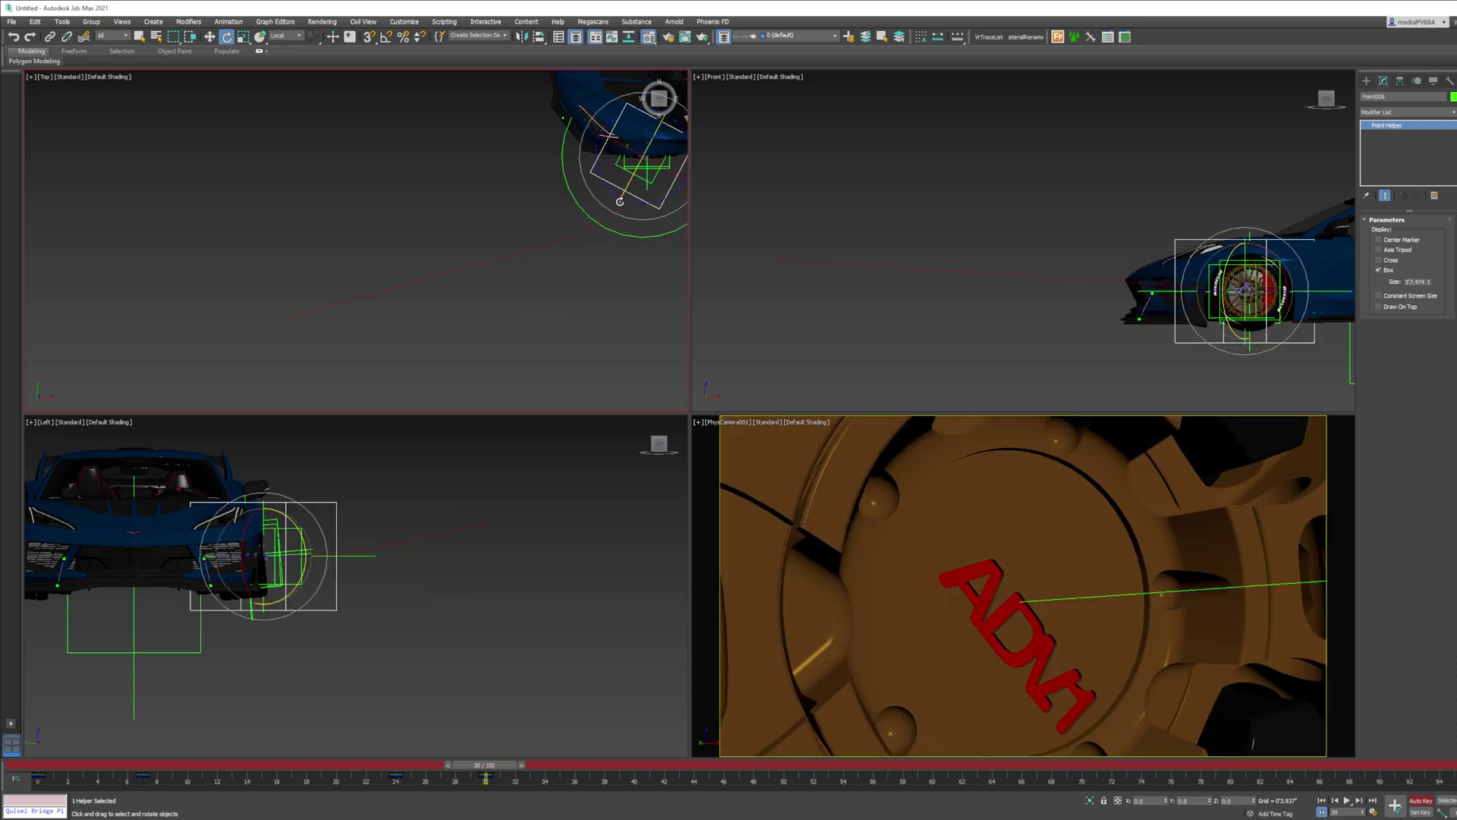
# Reduce the outer box point helper's tilt at frame 7 so the front wheel is framed, return to frame 0 and clear the selection
pyautogui.moveTo(516, 765); pyautogui.dragTo(184, 738)
pyautogui.moveTo(582, 228); pyautogui.dragTo(525, 259, button='middle')
pyautogui.scroll(2, 527, 261)
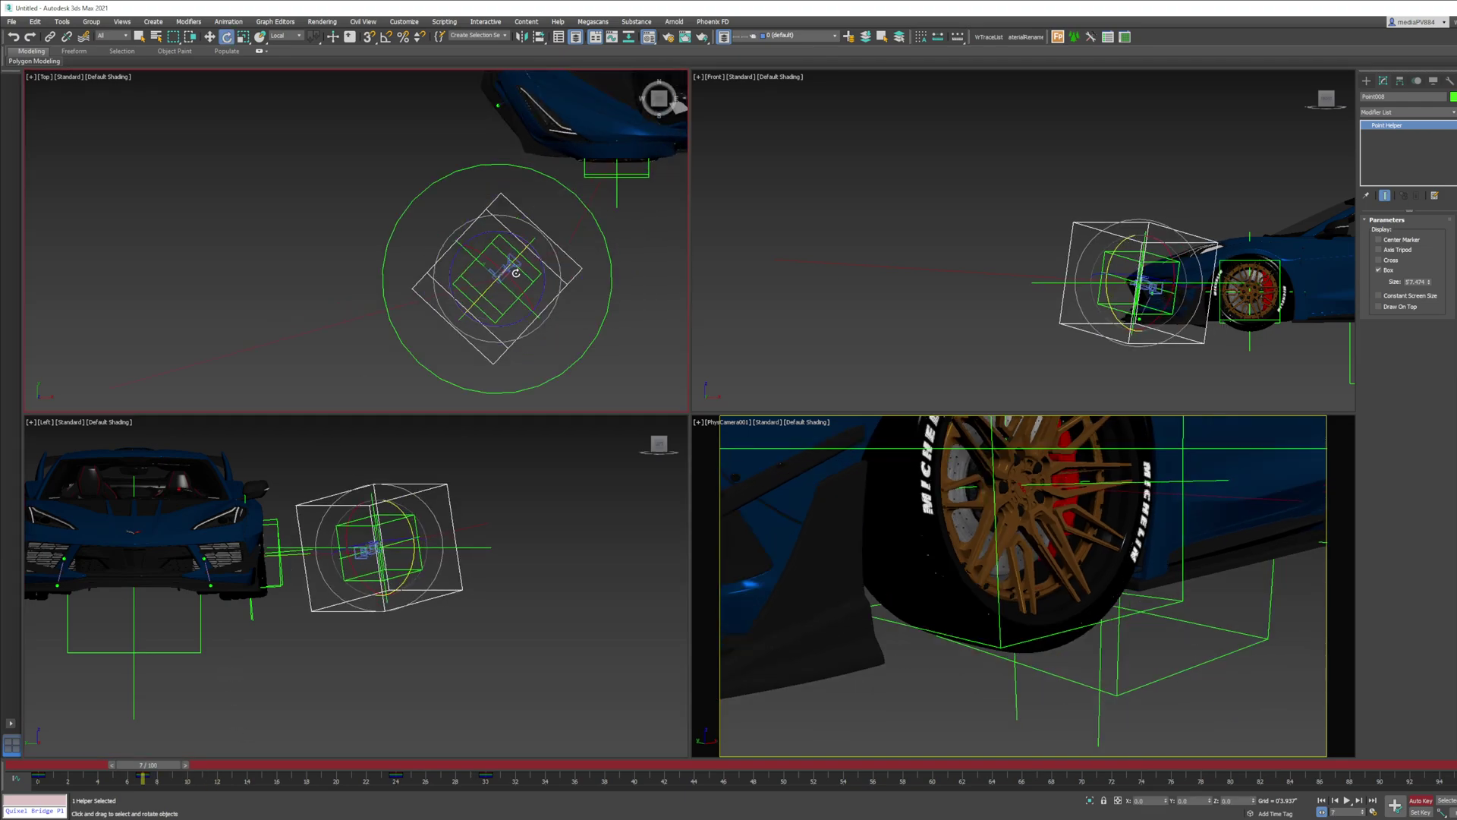
pyautogui.moveTo(495, 279); pyautogui.dragTo(483, 296)
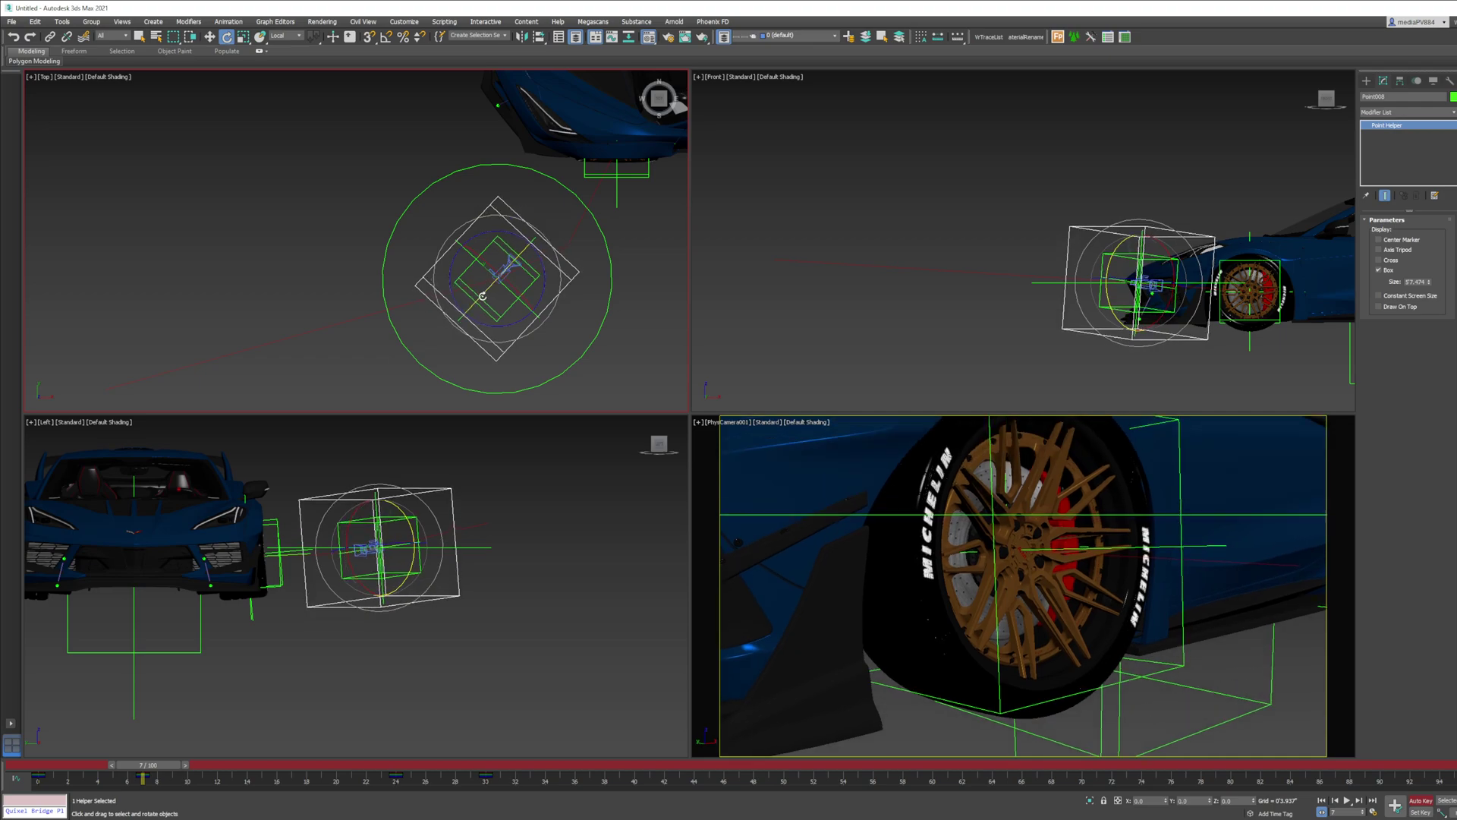
pyautogui.moveTo(171, 766); pyautogui.dragTo(64, 725)
pyautogui.click(236, 252)
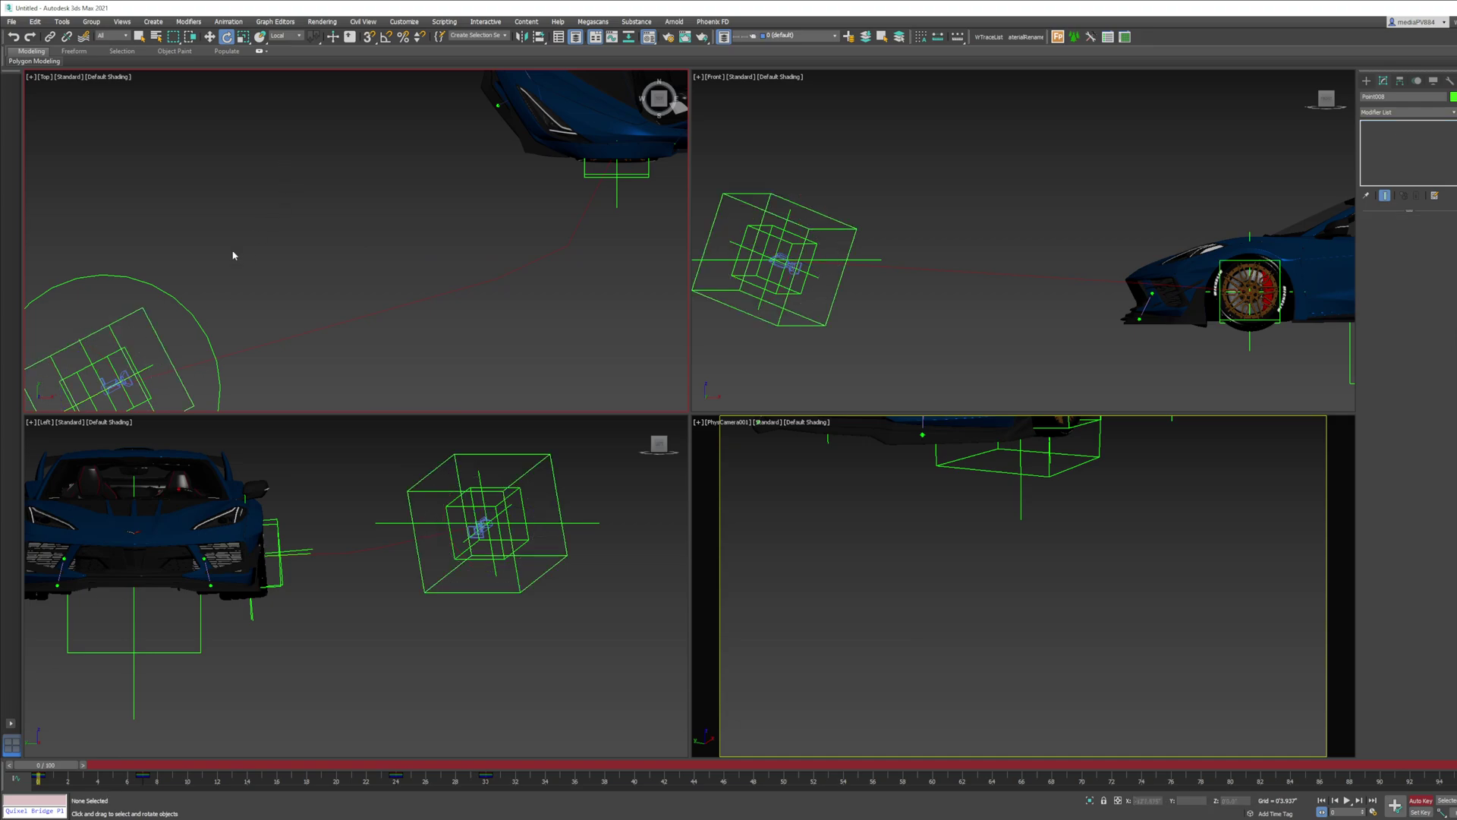
# Select the inner point helper, rotate it at frame 0 to roll the camera, and go to frame 7
pyautogui.click(107, 359)
pyautogui.moveTo(163, 344); pyautogui.dragTo(187, 298, button='middle')
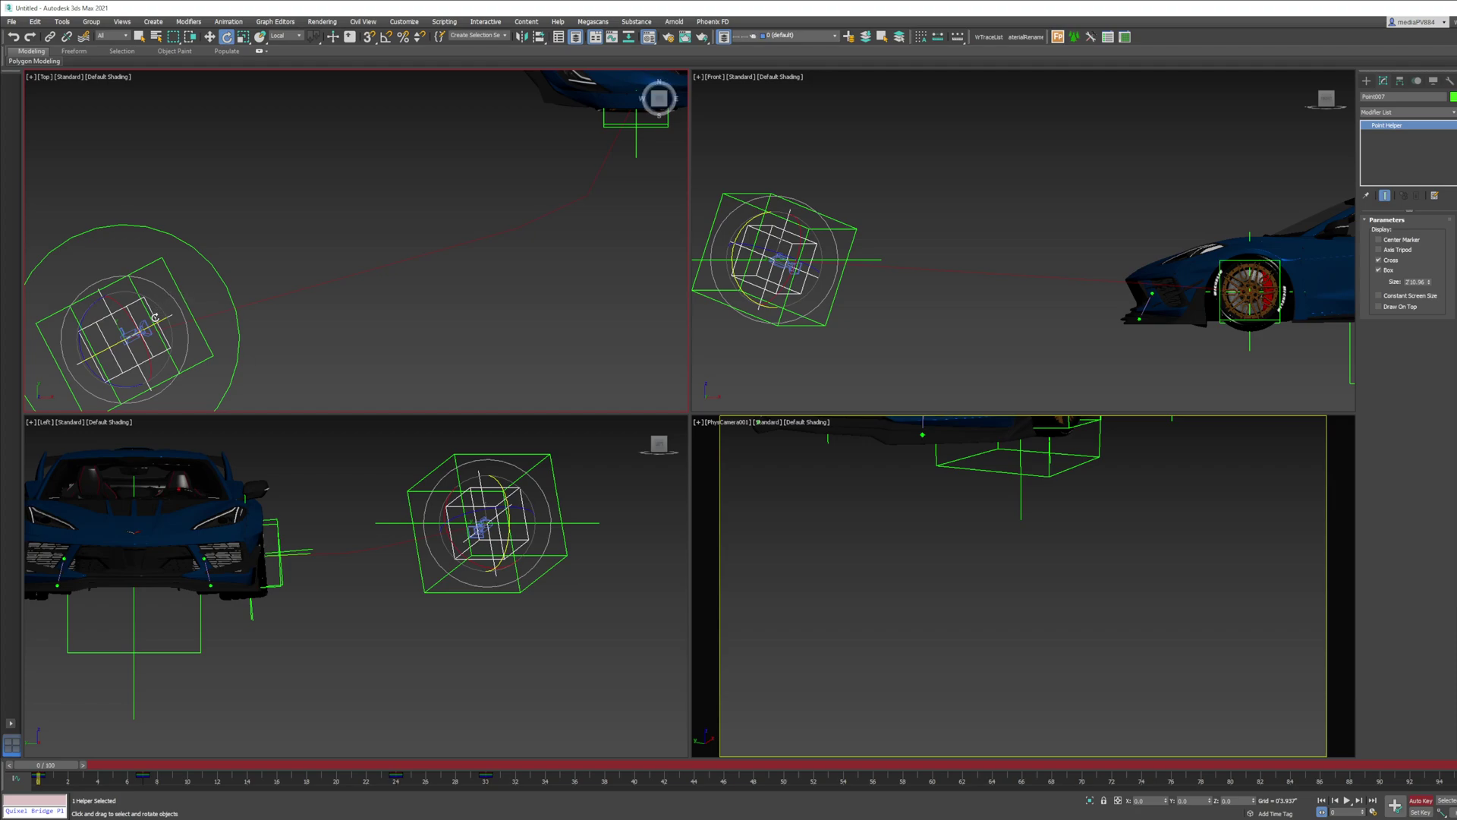
pyautogui.moveTo(154, 318); pyautogui.dragTo(174, 305, button='middle')
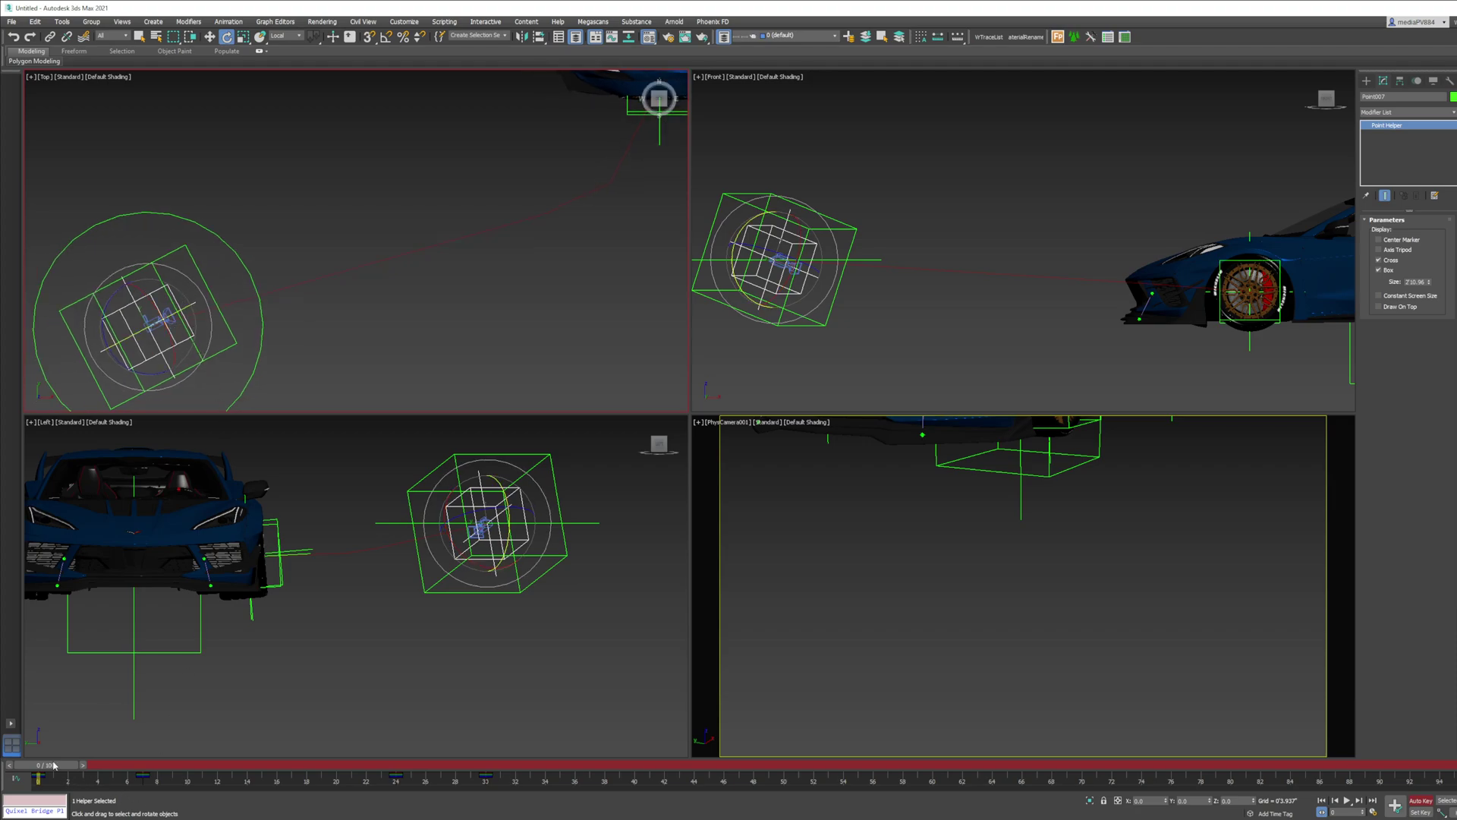
pyautogui.moveTo(53, 764); pyautogui.dragTo(1, 751)
pyautogui.moveTo(176, 334); pyautogui.dragTo(195, 370)
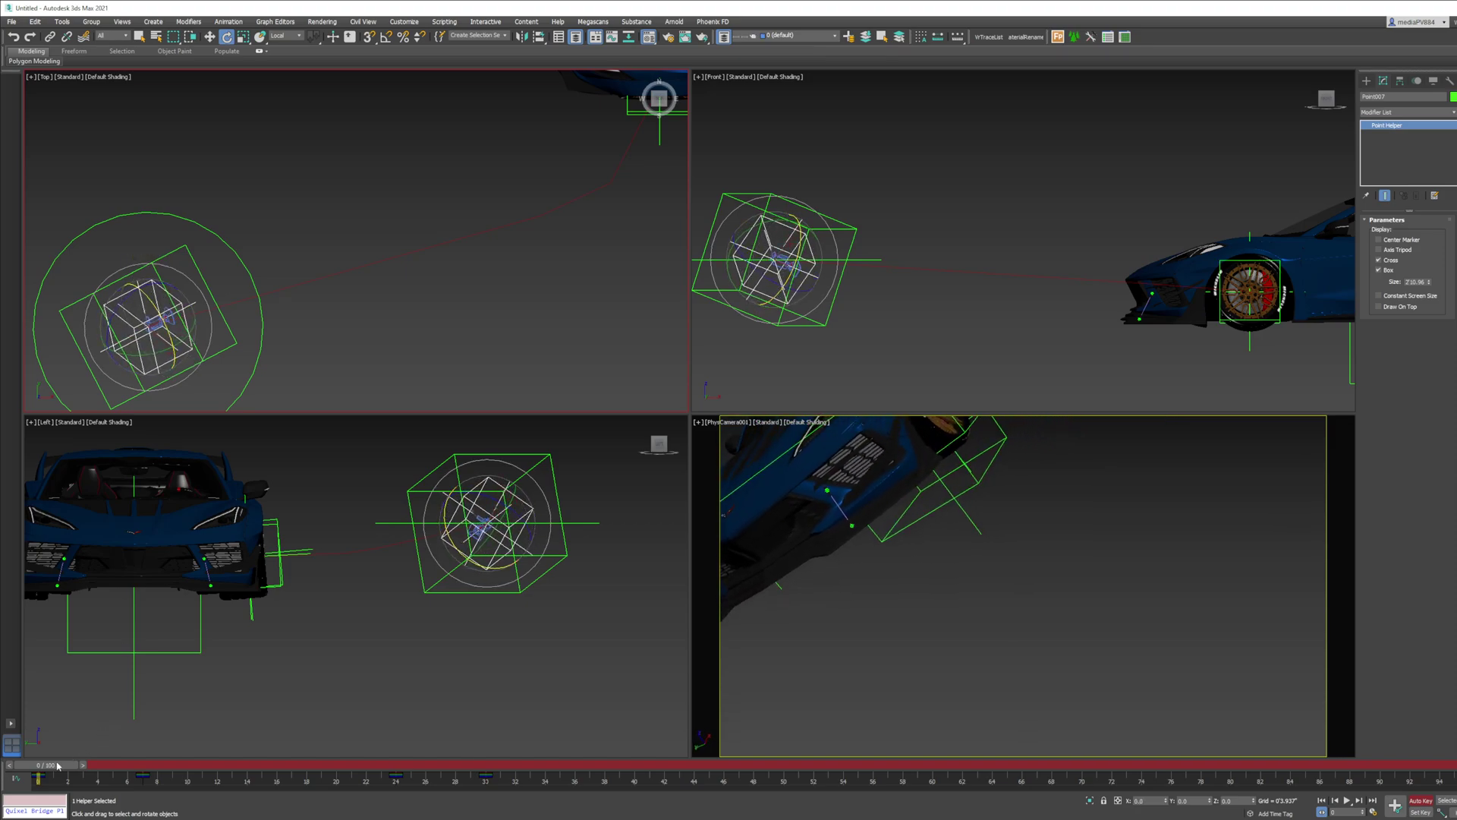
pyautogui.moveTo(57, 765); pyautogui.dragTo(157, 765)
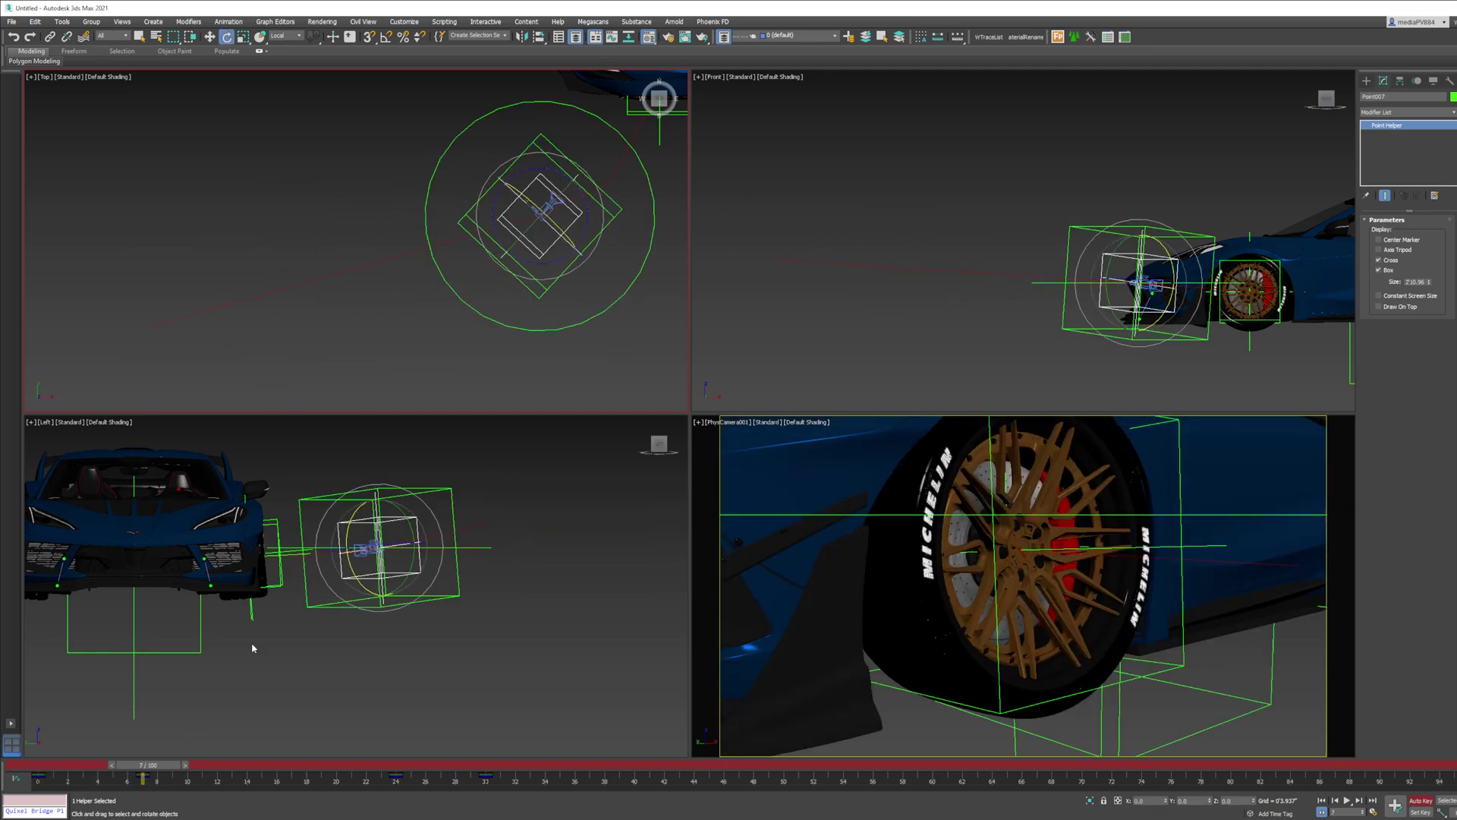
# Rotate the inner point helper slightly at frames 7 and 24 to roll the camera, and go to frame 30
pyautogui.moveTo(560, 228); pyautogui.dragTo(567, 246)
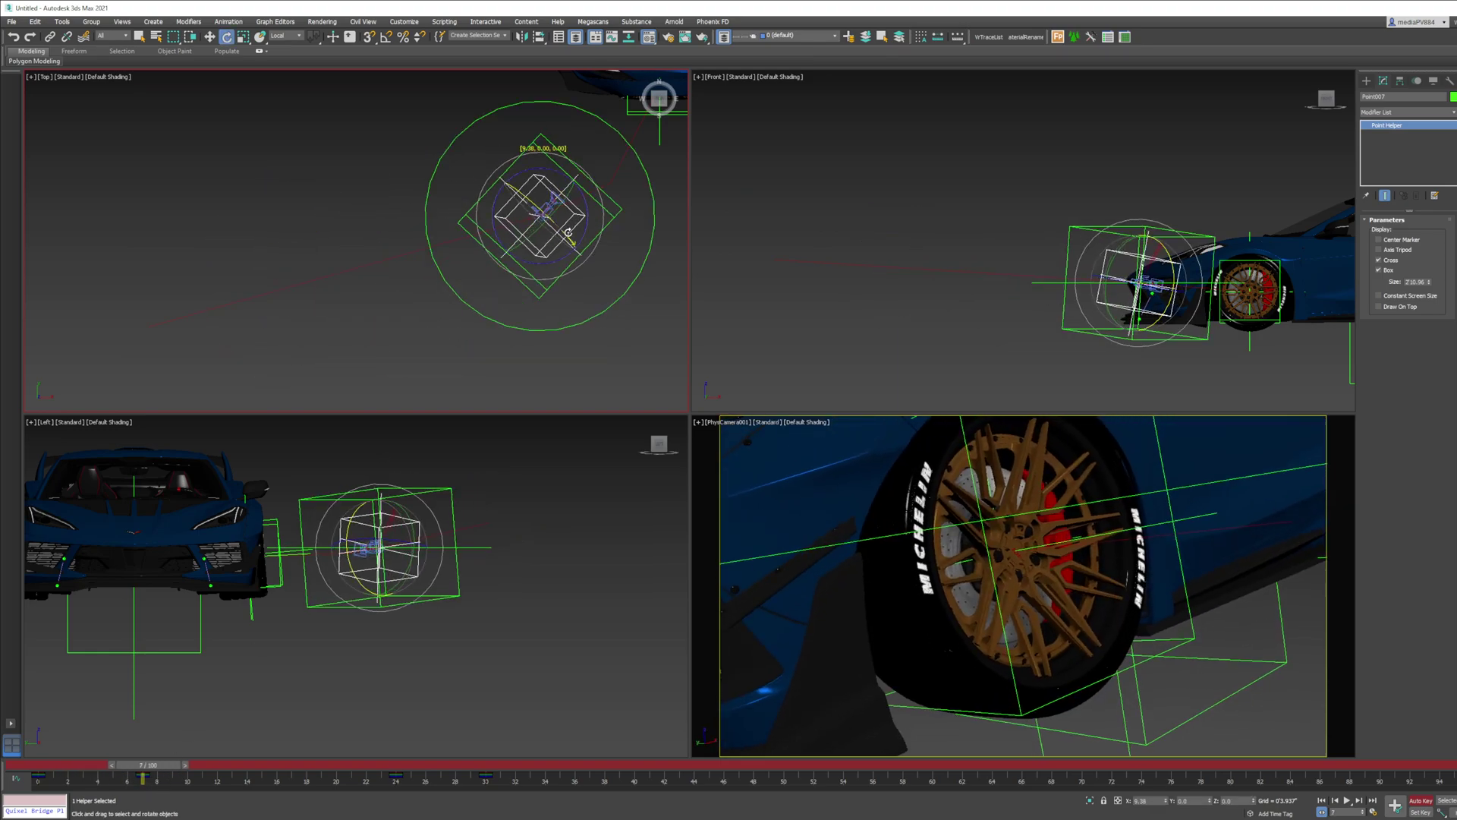
pyautogui.moveTo(165, 764); pyautogui.dragTo(422, 784)
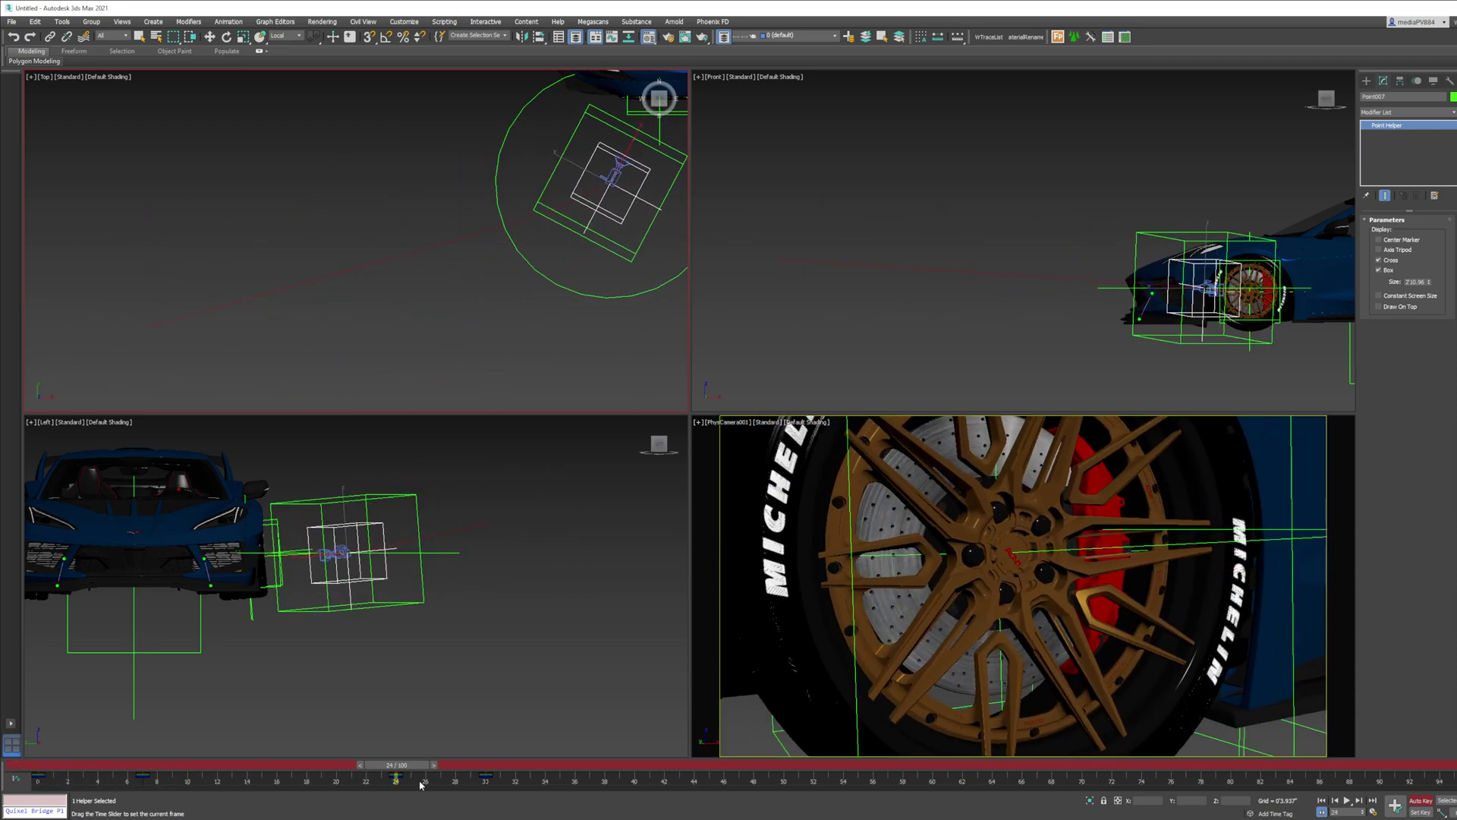
pyautogui.moveTo(665, 160); pyautogui.dragTo(483, 265, button='middle')
pyautogui.moveTo(446, 293); pyautogui.dragTo(444, 285)
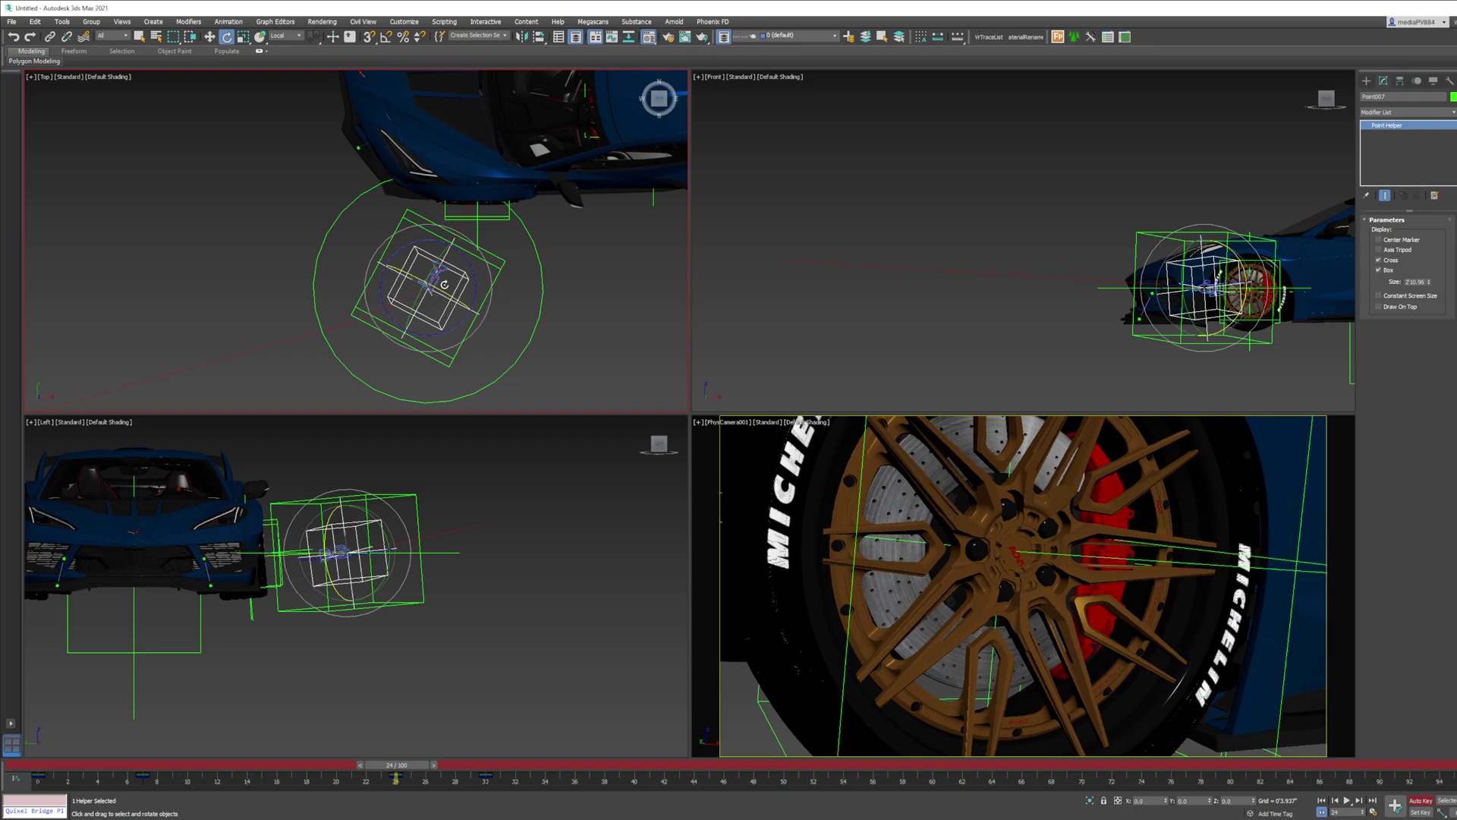
pyautogui.press('.')
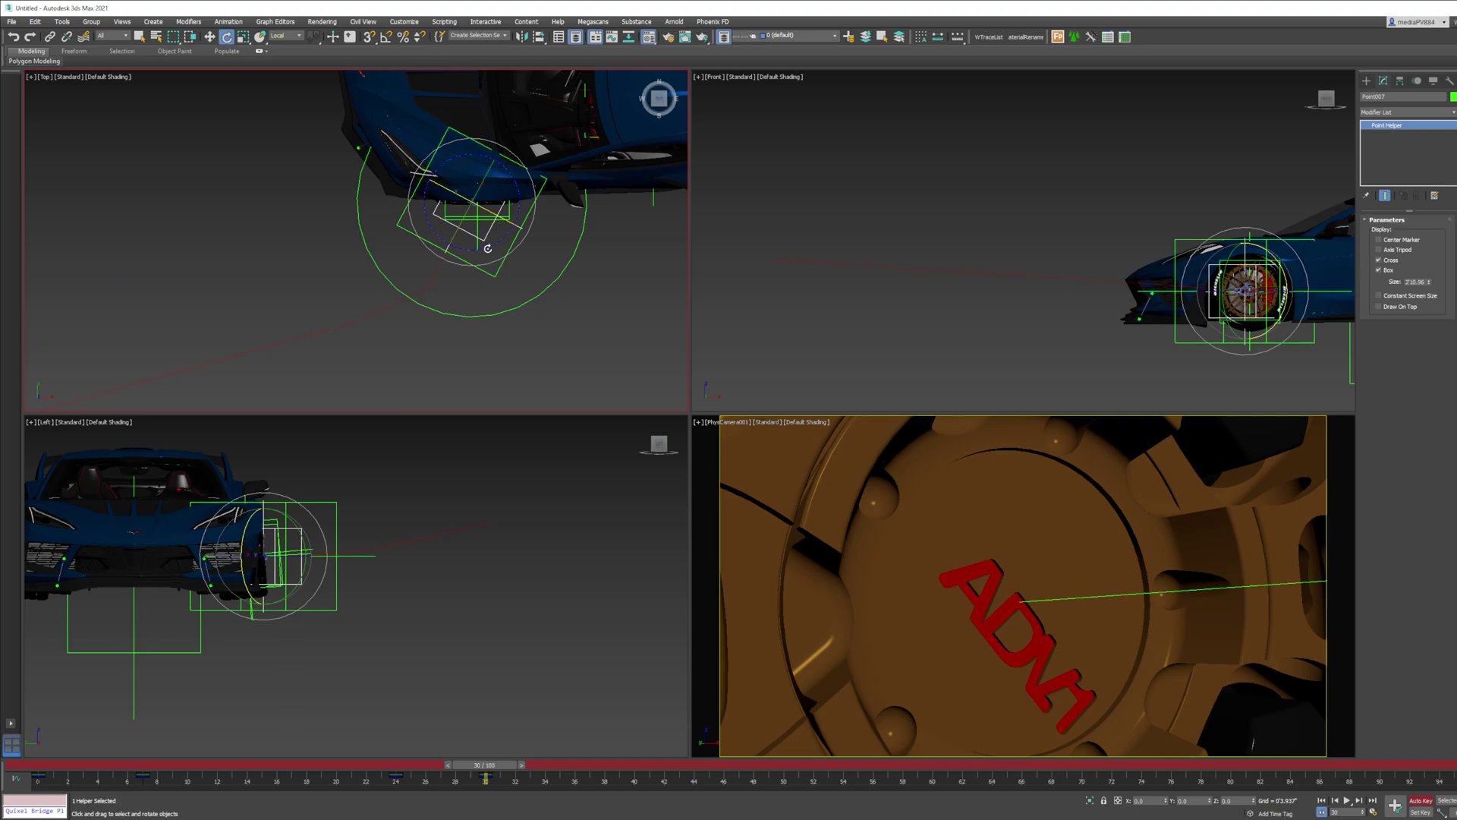
# Roll the camera at frame 30 by rotating the inner point helper, undo the excess rotation, and return to frame 0
pyautogui.moveTo(494, 213); pyautogui.dragTo(440, 170)
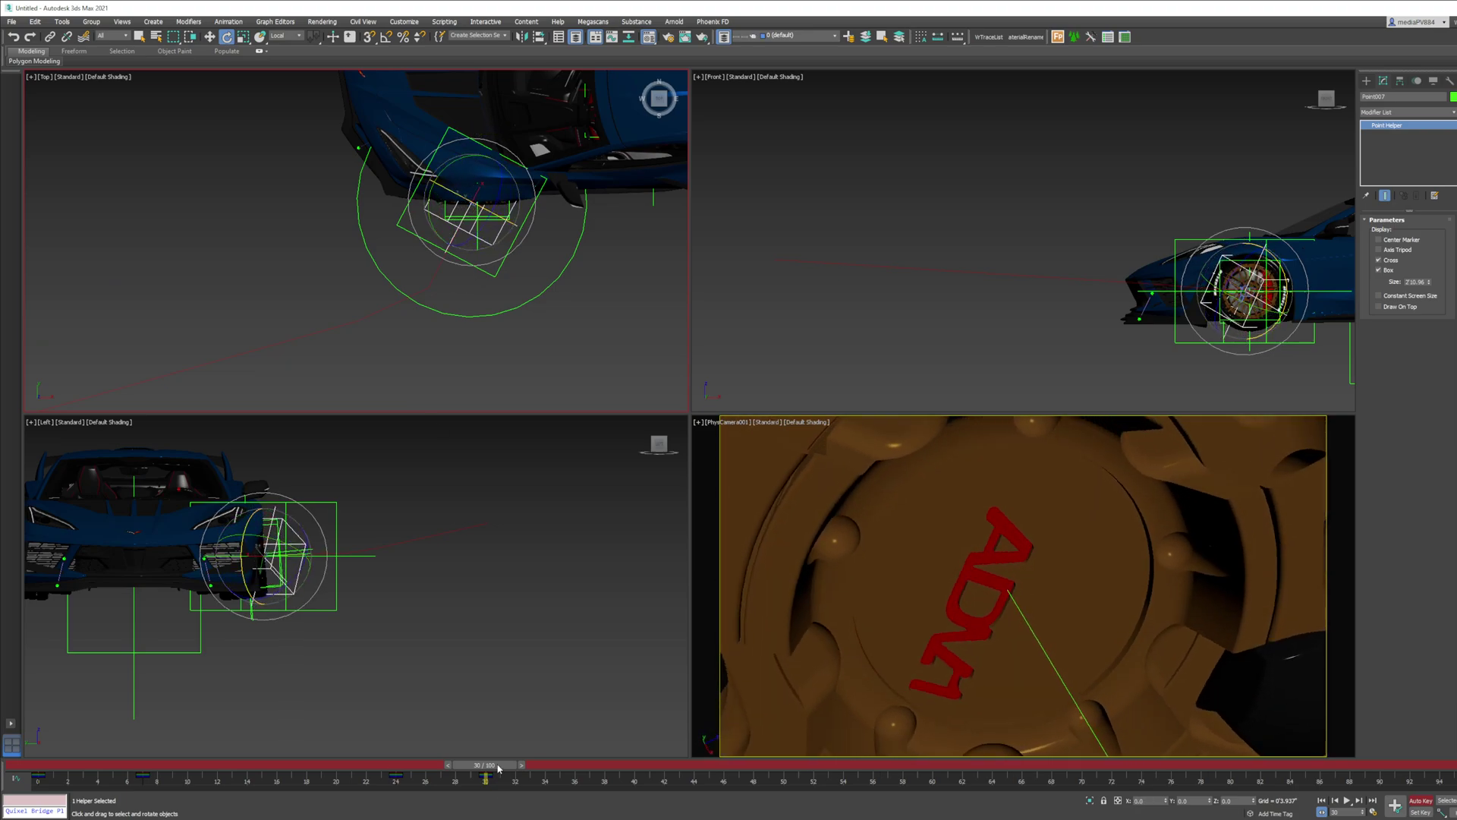
pyautogui.moveTo(498, 768)
pyautogui.mouseDown()
pyautogui.moveTo(76, 765)
pyautogui.moveTo(495, 771)
pyautogui.mouseUp()
pyautogui.press('e')
pyautogui.moveTo(483, 204)
pyautogui.mouseDown()
pyautogui.moveTo(506, 210)
pyautogui.moveTo(462, 203)
pyautogui.mouseUp()
pyautogui.hotkey('ctrl', 'z')
pyautogui.hotkey('ctrl', 'z')
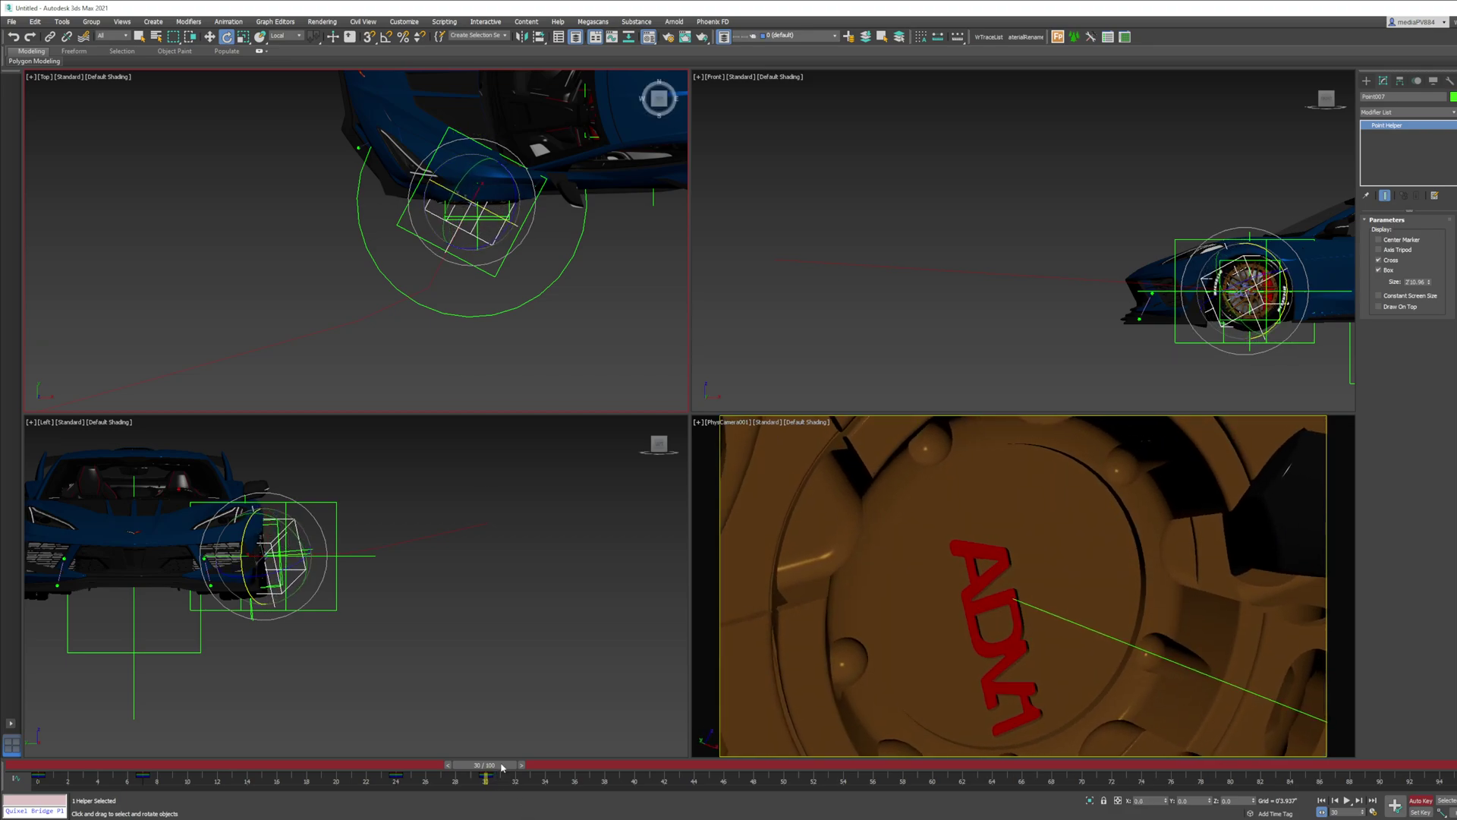
pyautogui.moveTo(501, 767); pyautogui.dragTo(52, 777)
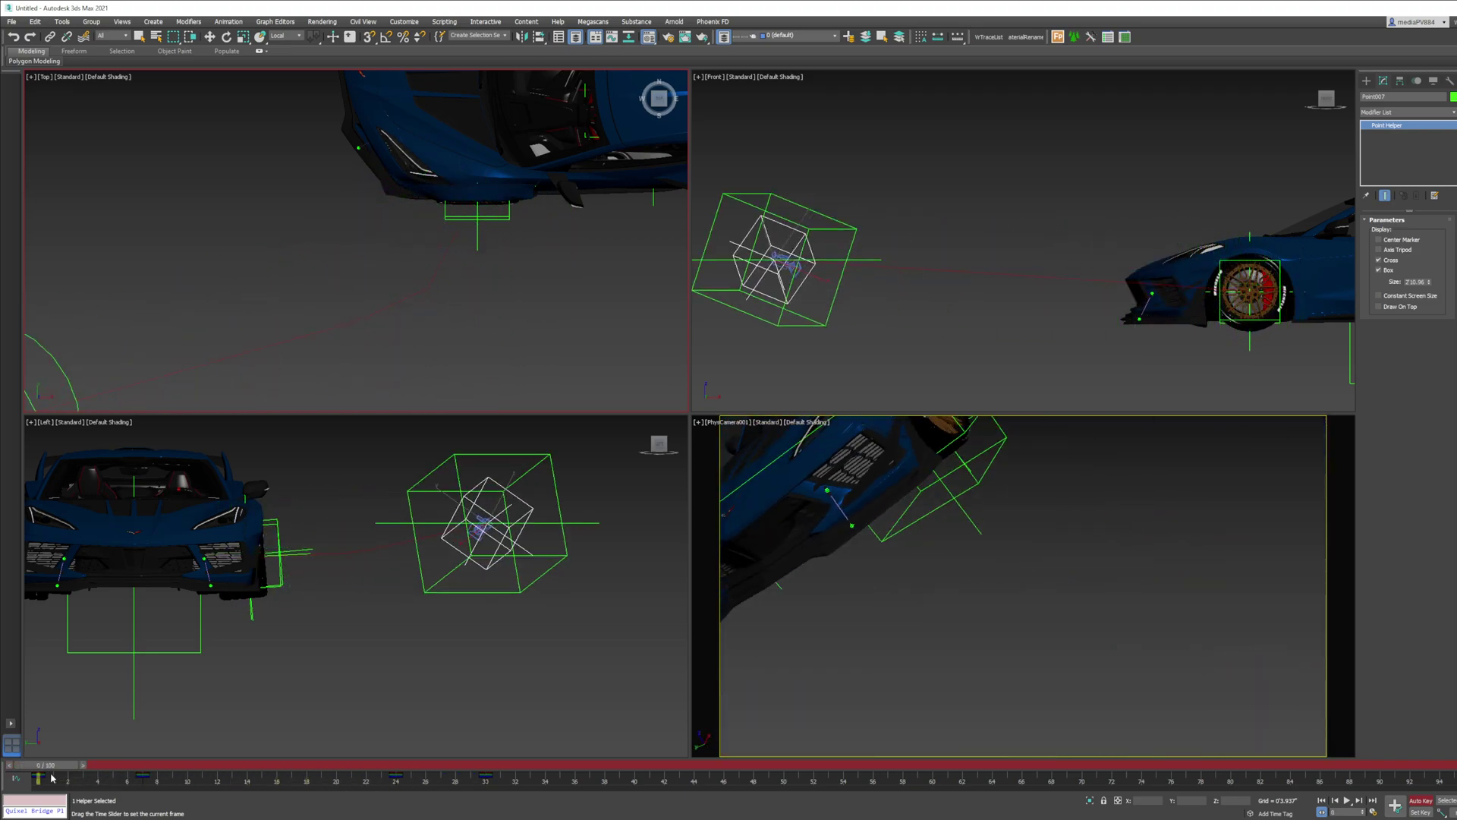
# Rotate the inner point helper further in the Top view at frame 0 to reframe the car's front
pyautogui.moveTo(350, 181); pyautogui.dragTo(397, 198, button='middle')
pyautogui.scroll(-4, 395, 216)
pyautogui.moveTo(243, 259); pyautogui.dragTo(289, 245, button='middle')
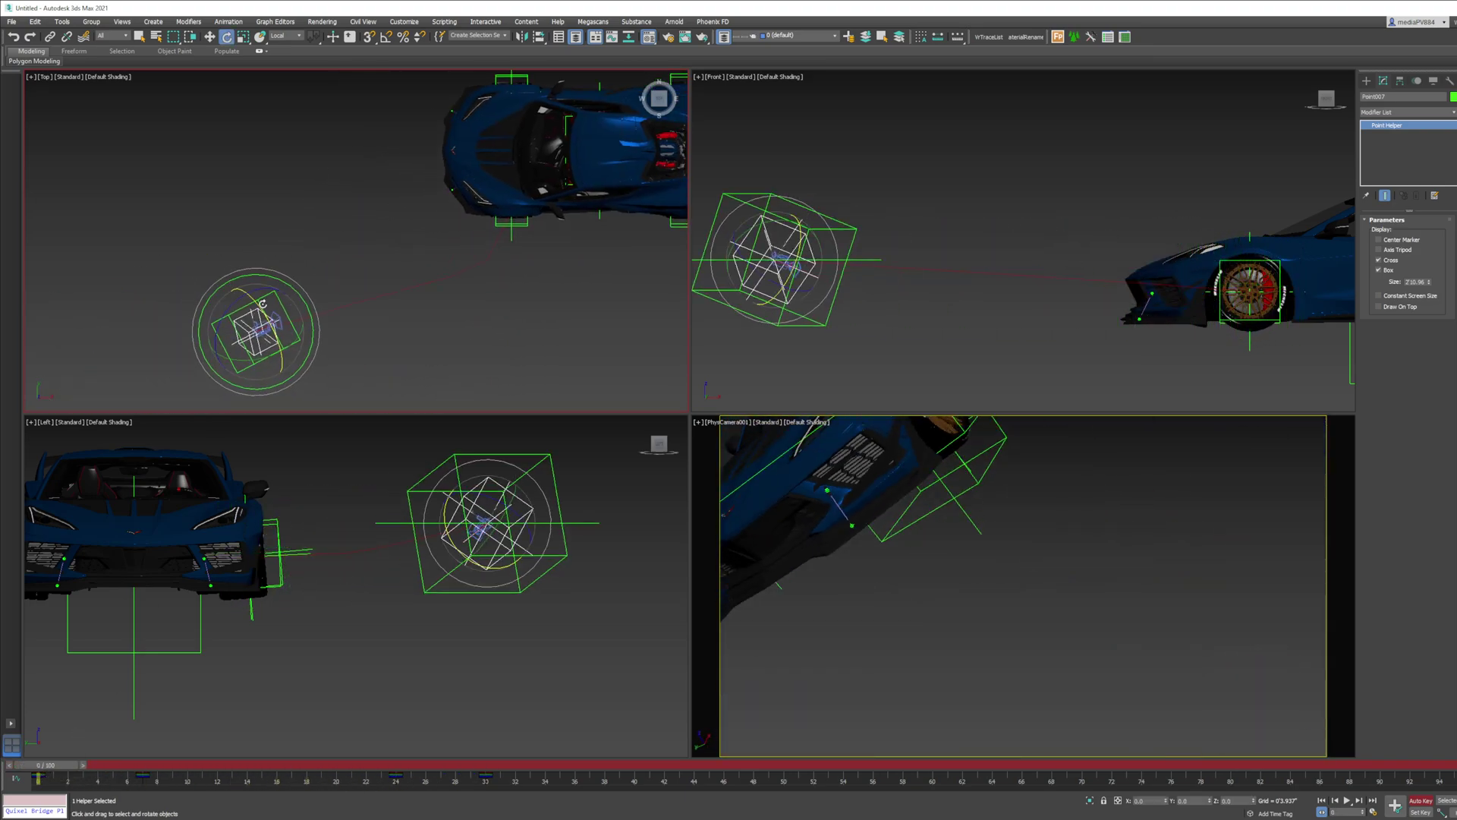
pyautogui.moveTo(232, 302); pyautogui.dragTo(275, 354)
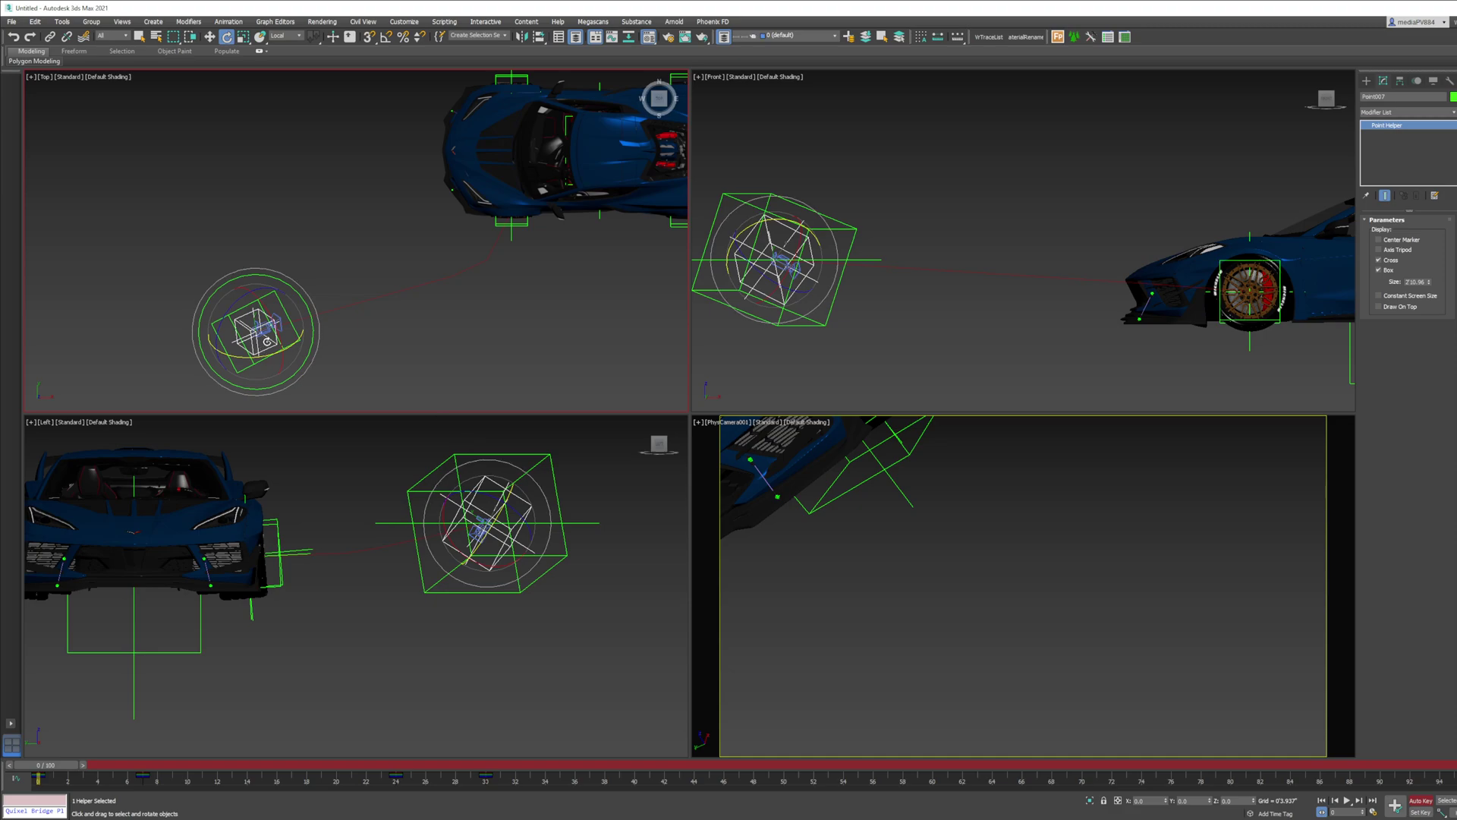
pyautogui.moveTo(54, 770)
pyautogui.mouseDown()
pyautogui.moveTo(485, 754)
pyautogui.moveTo(38, 768)
pyautogui.mouseUp()
# Switch to the Move tool, deselect the helper, select the Physical camera and show the rig in a perspective view
pyautogui.press('e')
pyautogui.rightClick(475, 299)
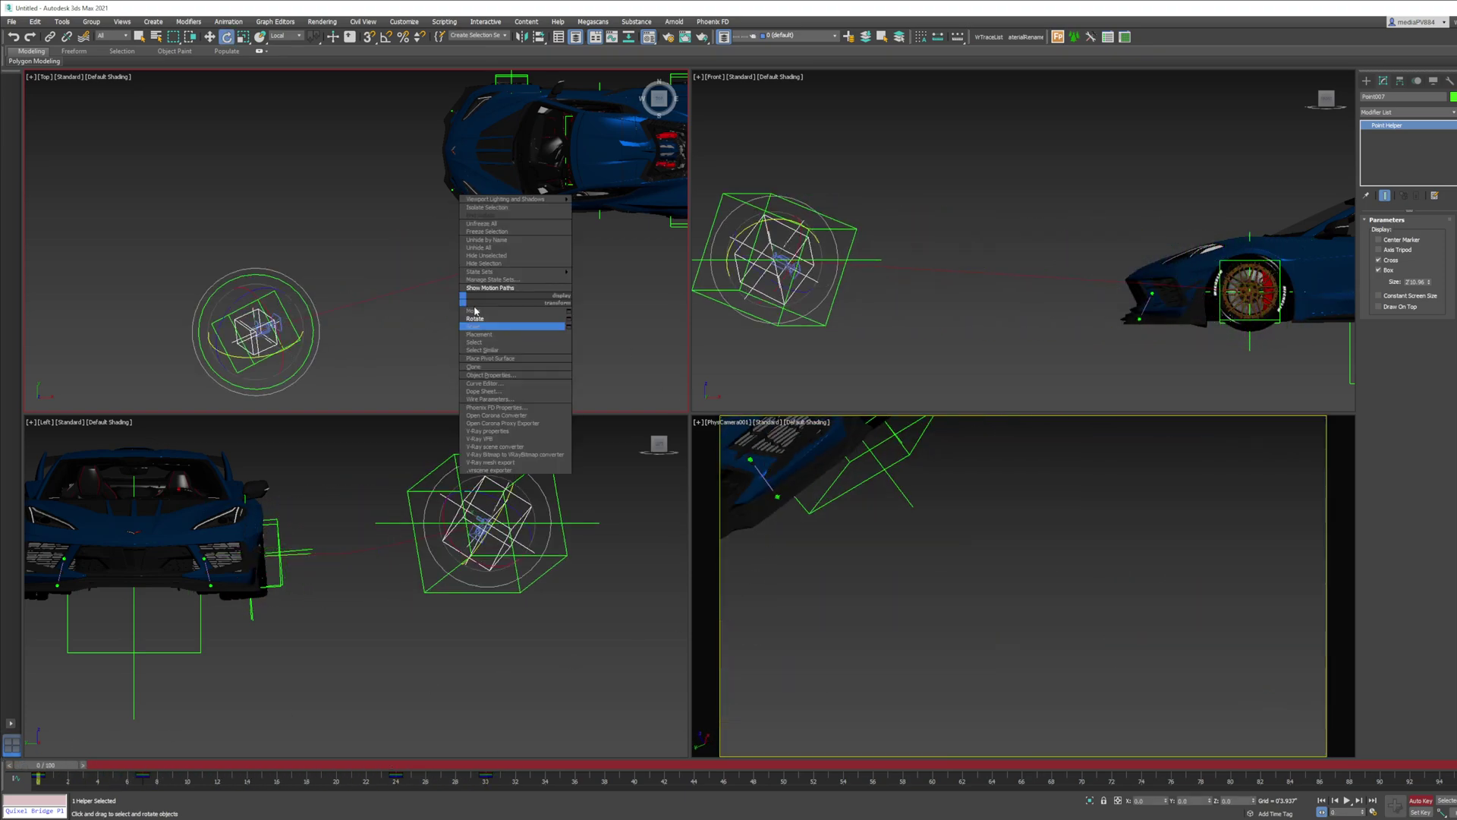
pyautogui.click(501, 312)
pyautogui.click(397, 328)
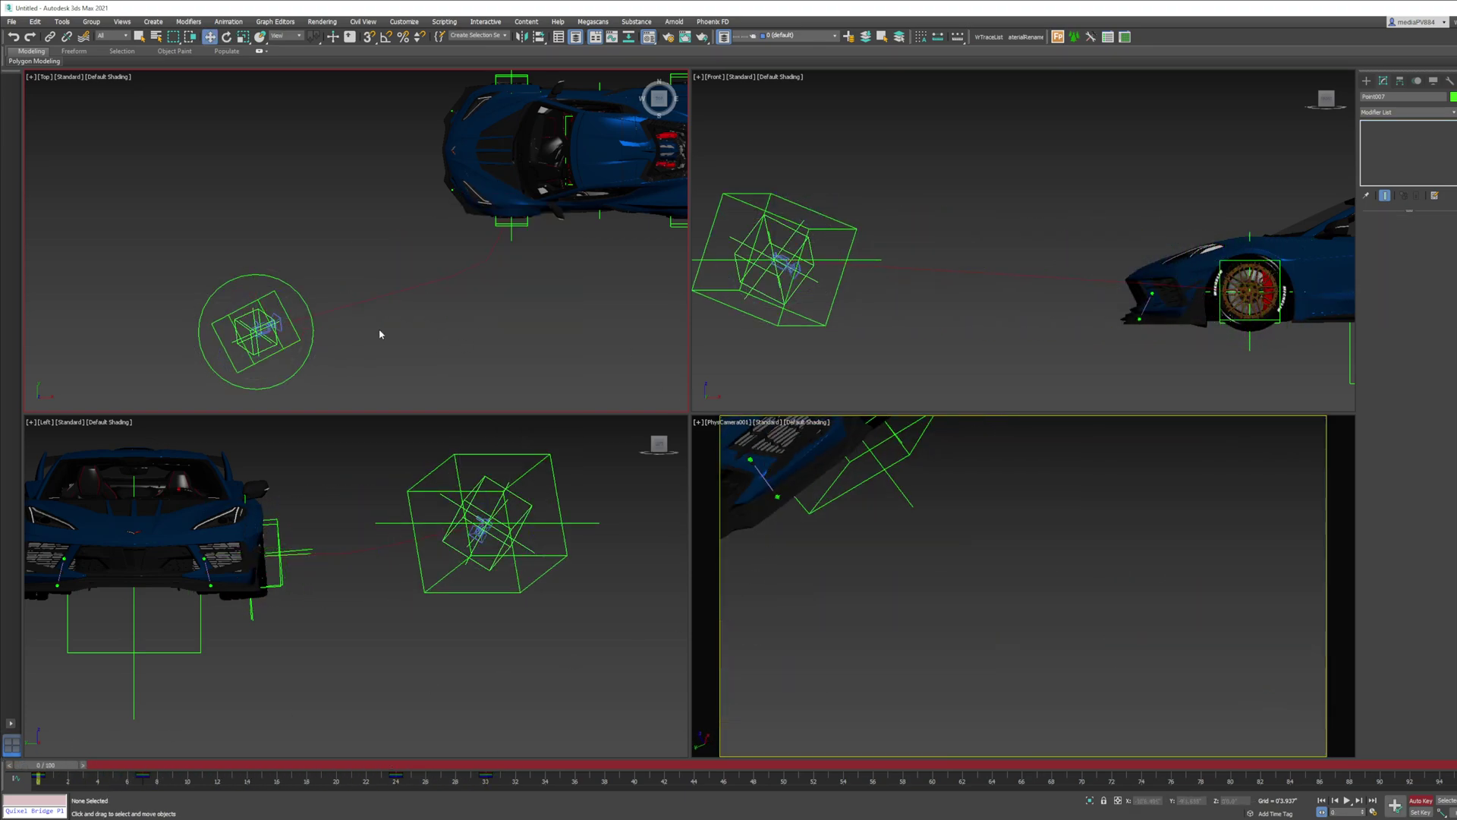
pyautogui.click(274, 321)
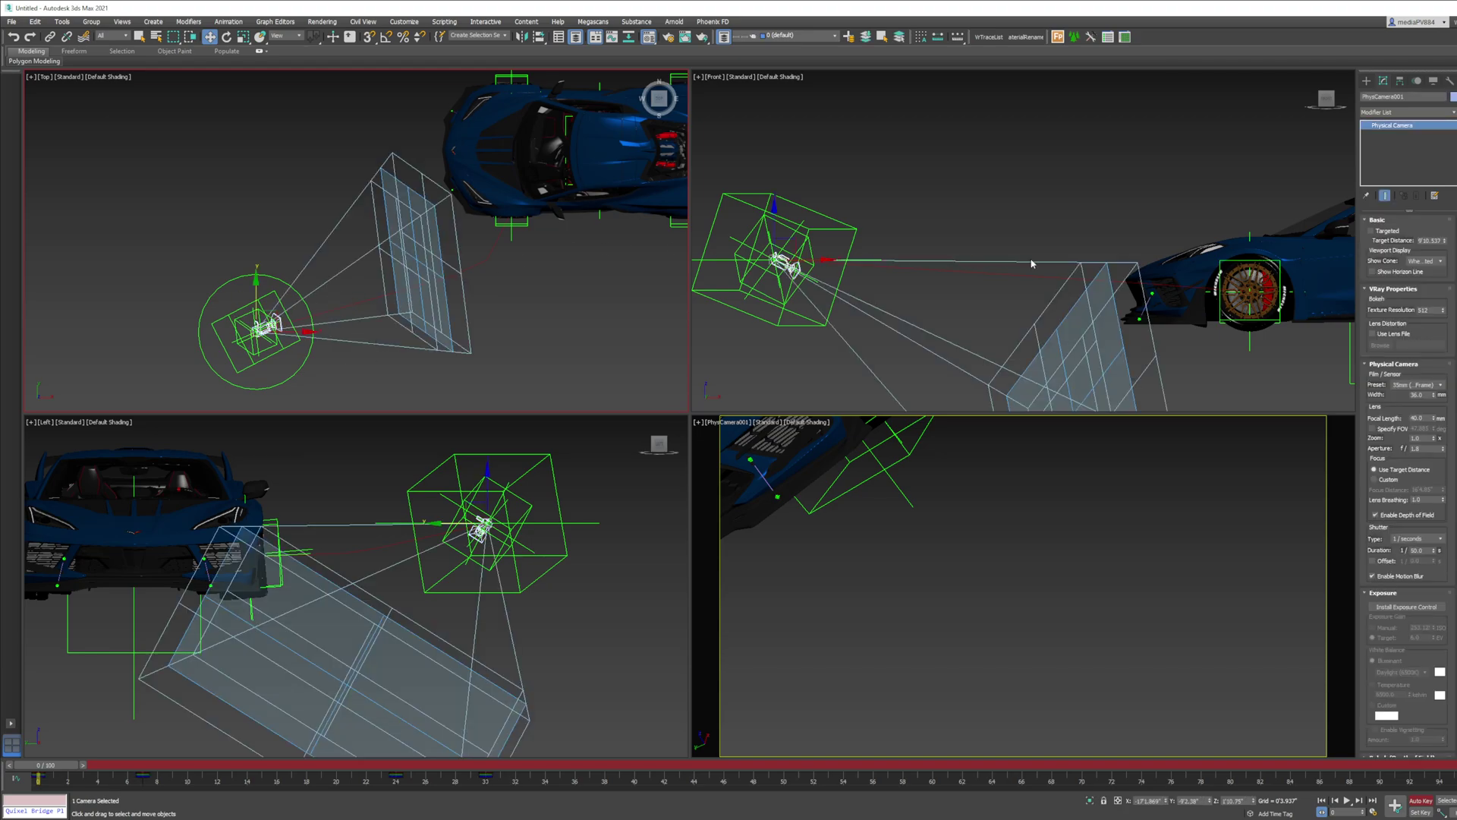
pyautogui.keyDown('alt'); pyautogui.moveTo(1031, 263); pyautogui.dragTo(924, 291, button='middle'); pyautogui.keyUp('alt')
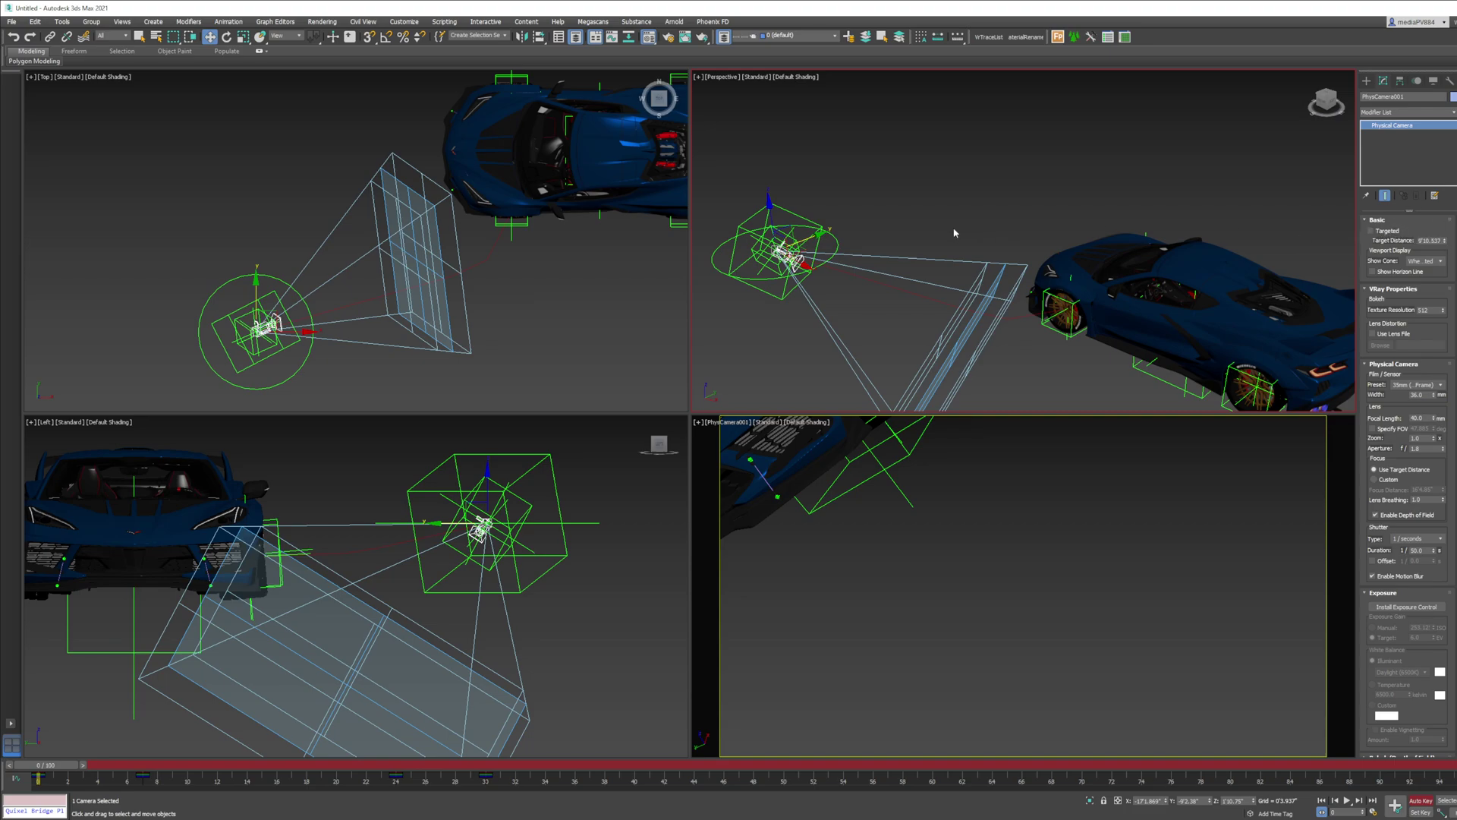
# Shorten the camera's target distance at frame 7 and fine-tune it so the focus plane lies on the front wheel
pyautogui.press('.')
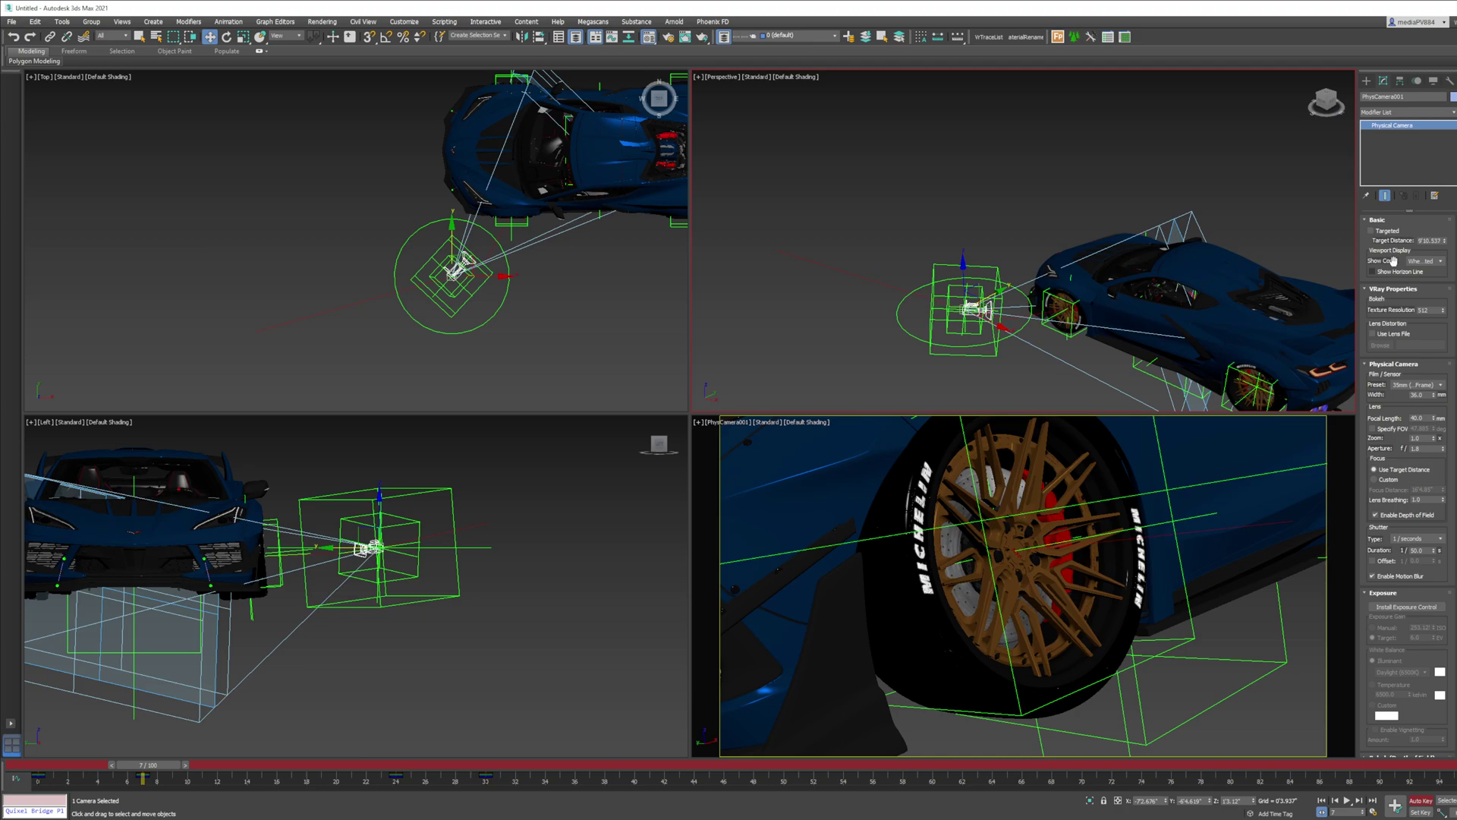
pyautogui.moveTo(1444, 241); pyautogui.dragTo(1446, 273)
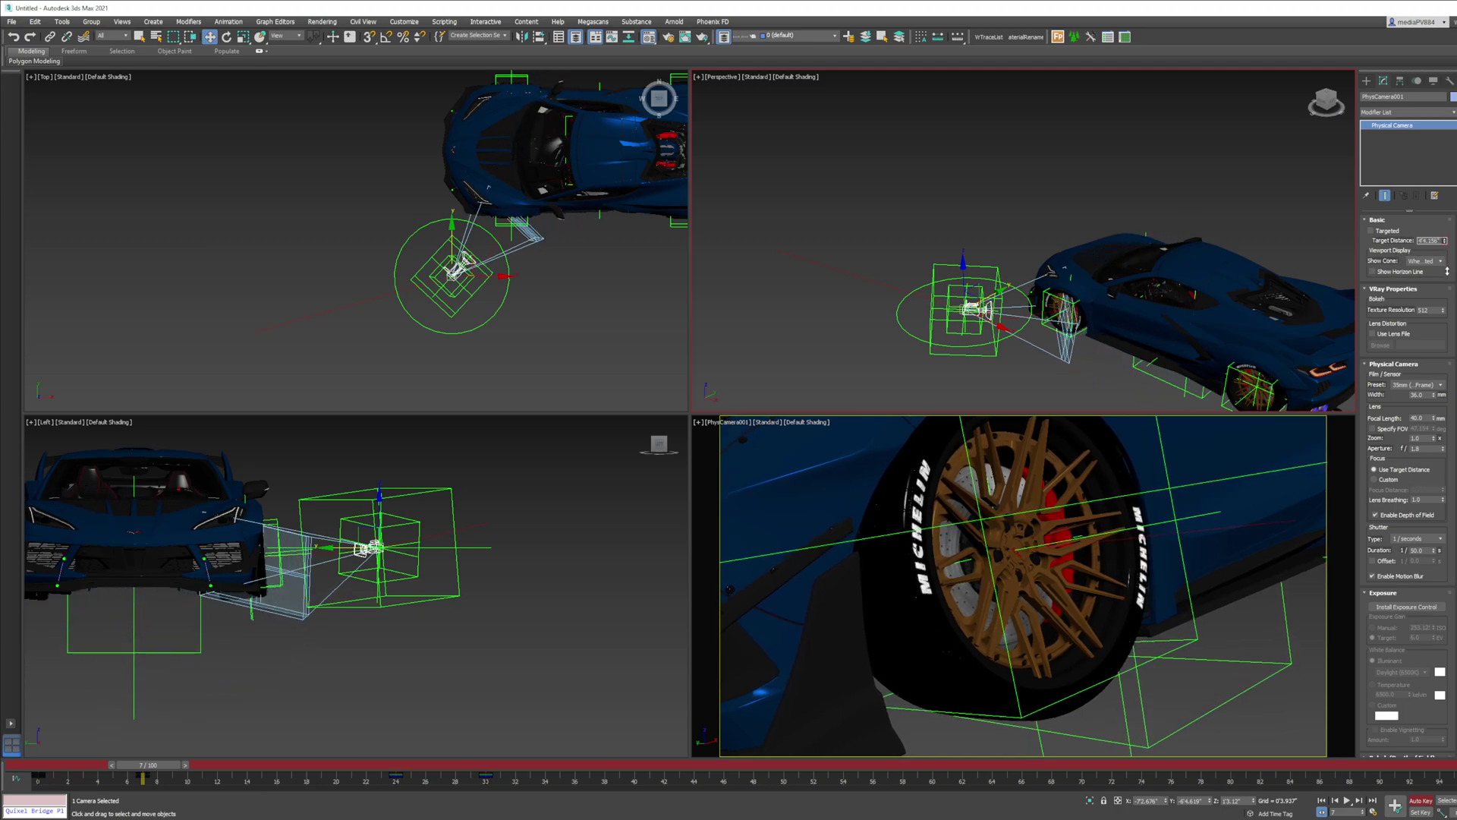
pyautogui.moveTo(1076, 313); pyautogui.dragTo(958, 208, button='middle')
pyautogui.scroll(6, 1031, 178)
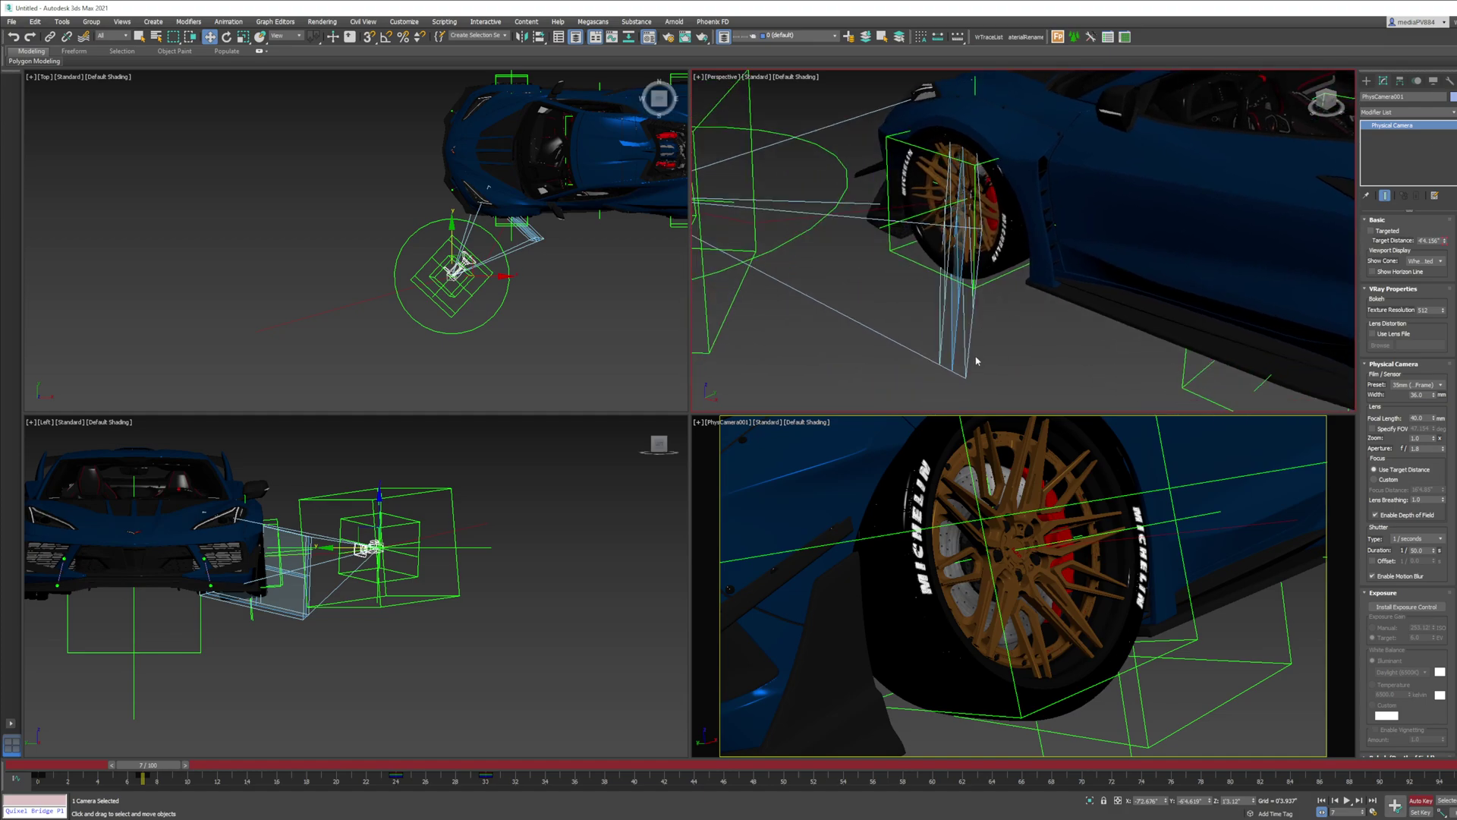
pyautogui.moveTo(955, 305)
pyautogui.keyDown('alt'); pyautogui.mouseDown(button='middle')
pyautogui.moveTo(941, 326)
pyautogui.moveTo(948, 289)
pyautogui.mouseUp(button='middle'); pyautogui.keyUp('alt')
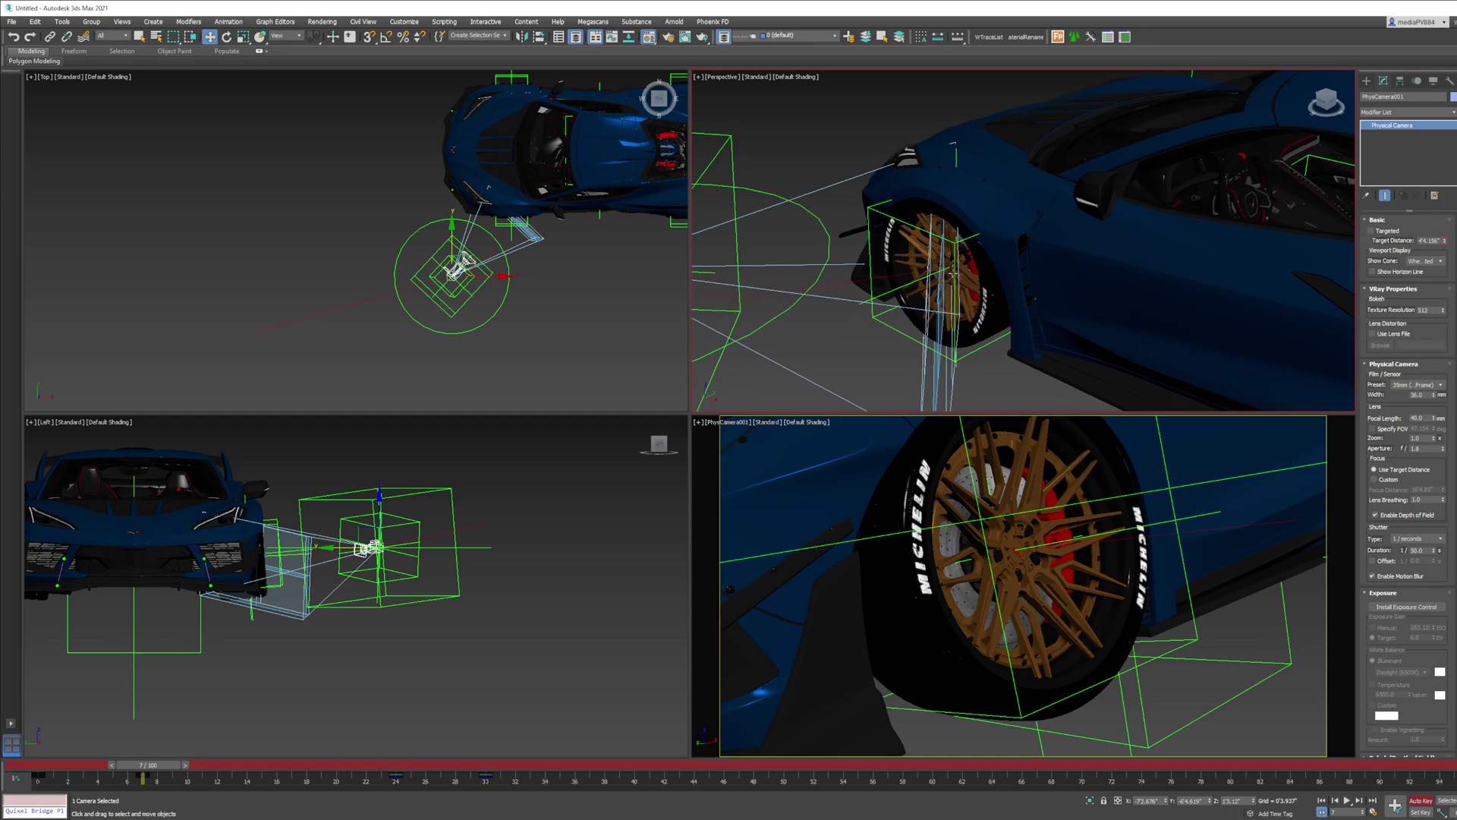
pyautogui.keyDown('alt'); pyautogui.moveTo(928, 273); pyautogui.dragTo(928, 274, button='middle'); pyautogui.keyUp('alt')
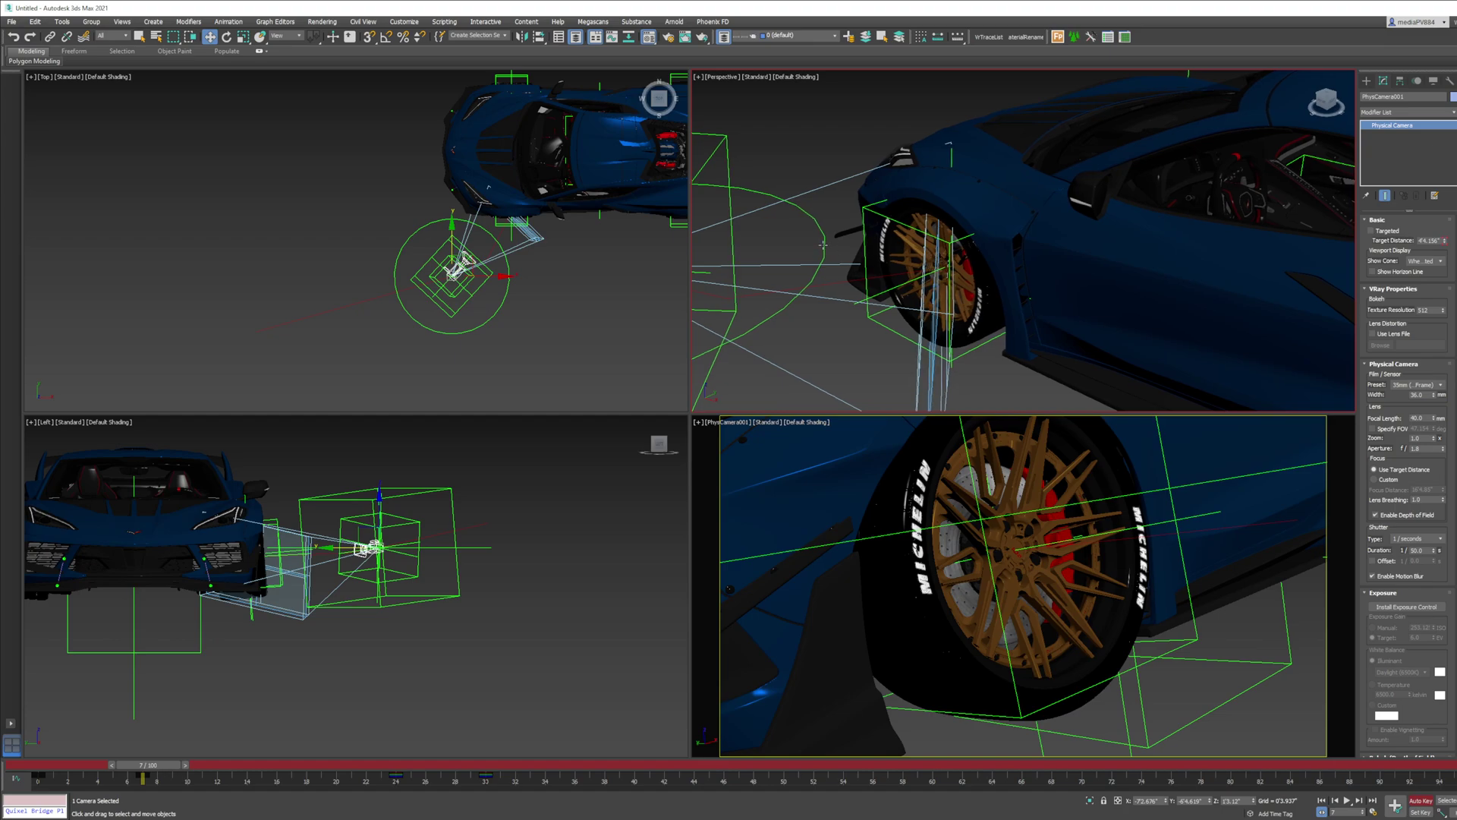
pyautogui.scroll(5, 943, 256)
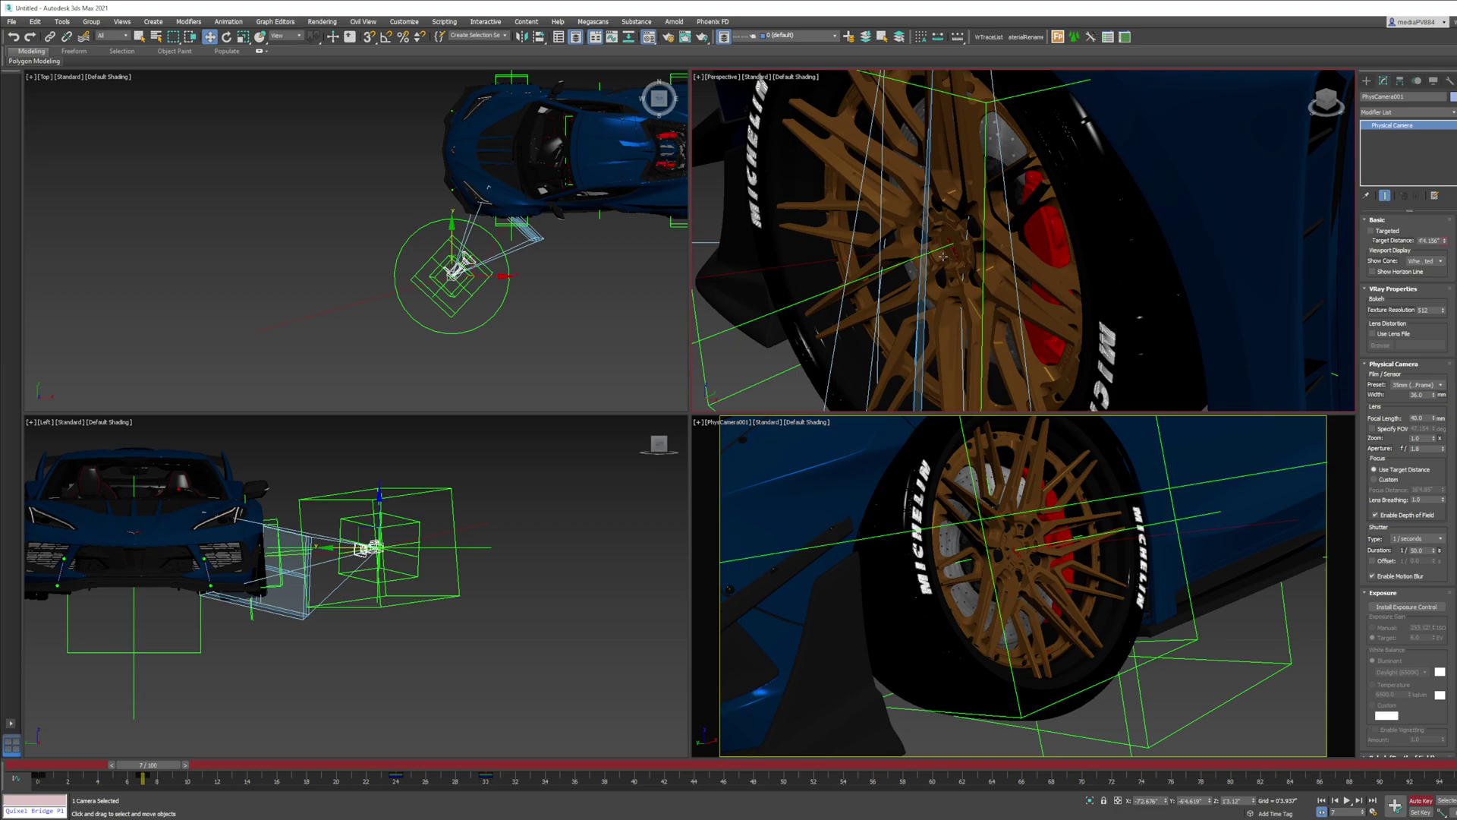
pyautogui.moveTo(1445, 240); pyautogui.dragTo(1447, 241)
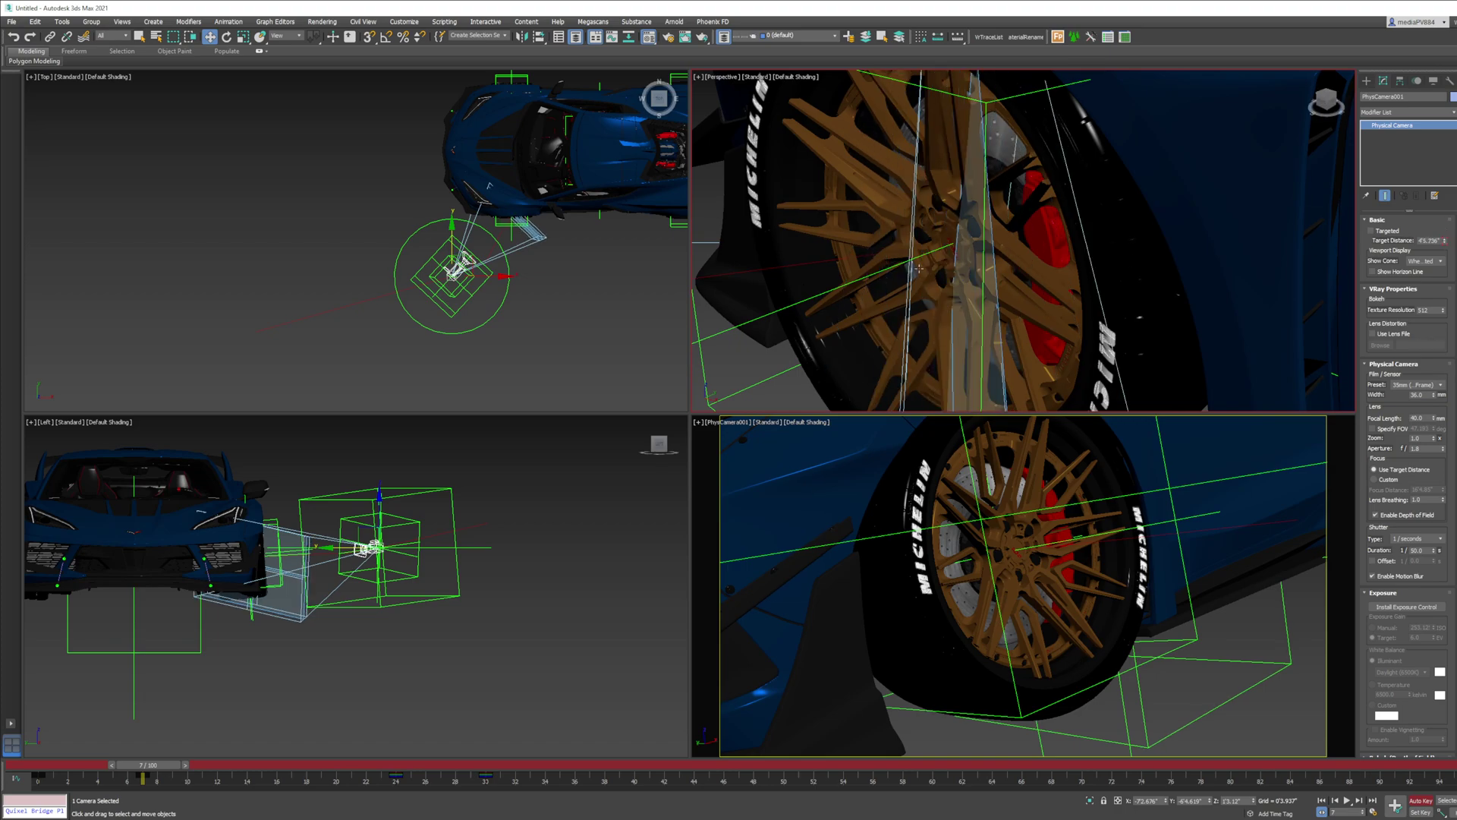
# Adjust the camera's target distance at frame 0 and check the focus plane at frame 5
pyautogui.scroll(-8, 974, 252)
pyautogui.press('Home')
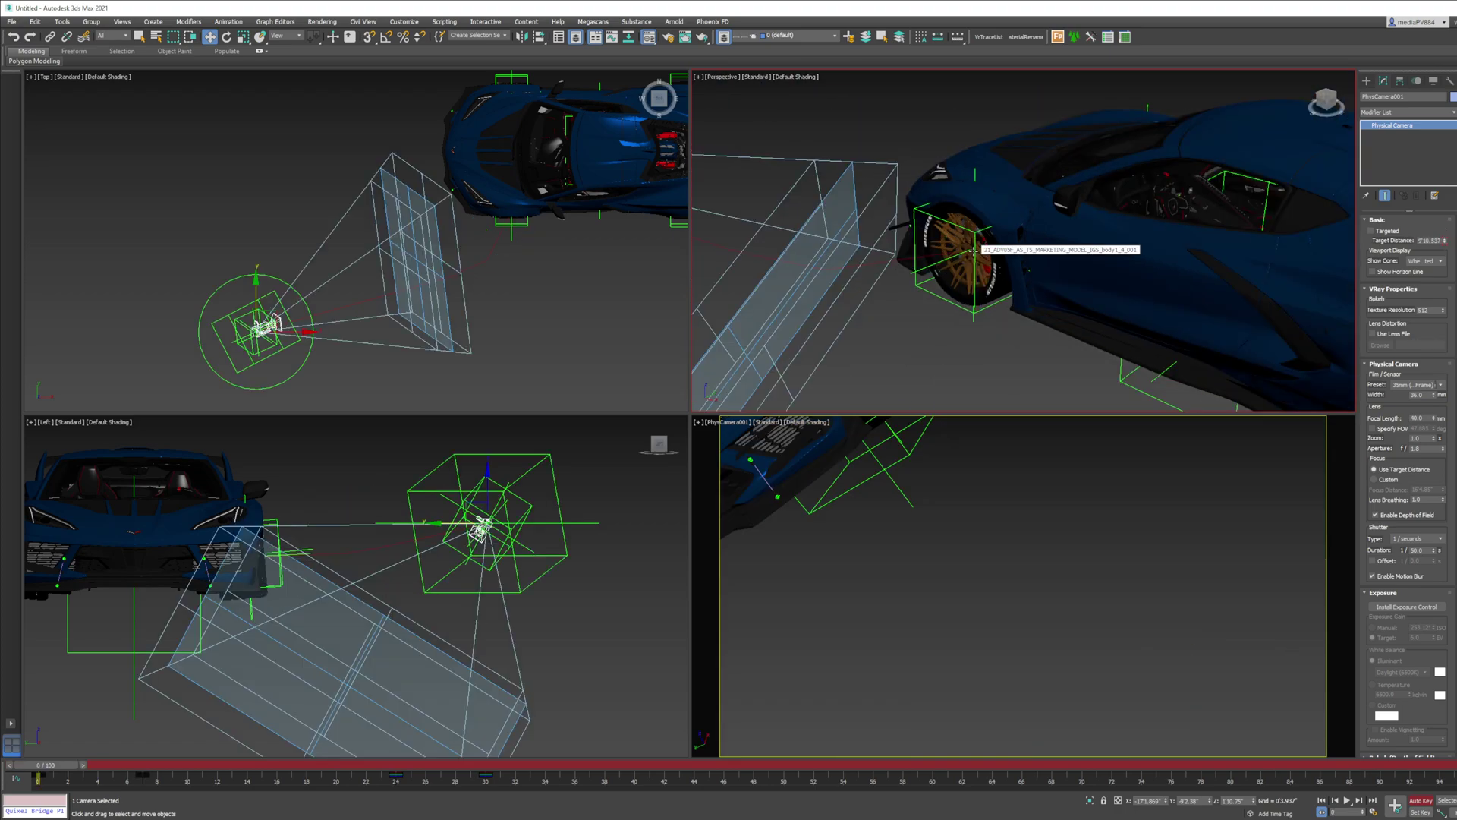
pyautogui.moveTo(1445, 245); pyautogui.dragTo(1445, 272)
pyautogui.scroll(-5, 1015, 249)
pyautogui.keyDown('alt'); pyautogui.moveTo(1015, 249); pyautogui.dragTo(1007, 290, button='middle'); pyautogui.keyUp('alt')
pyautogui.moveTo(58, 765); pyautogui.dragTo(112, 791)
pyautogui.press('w')
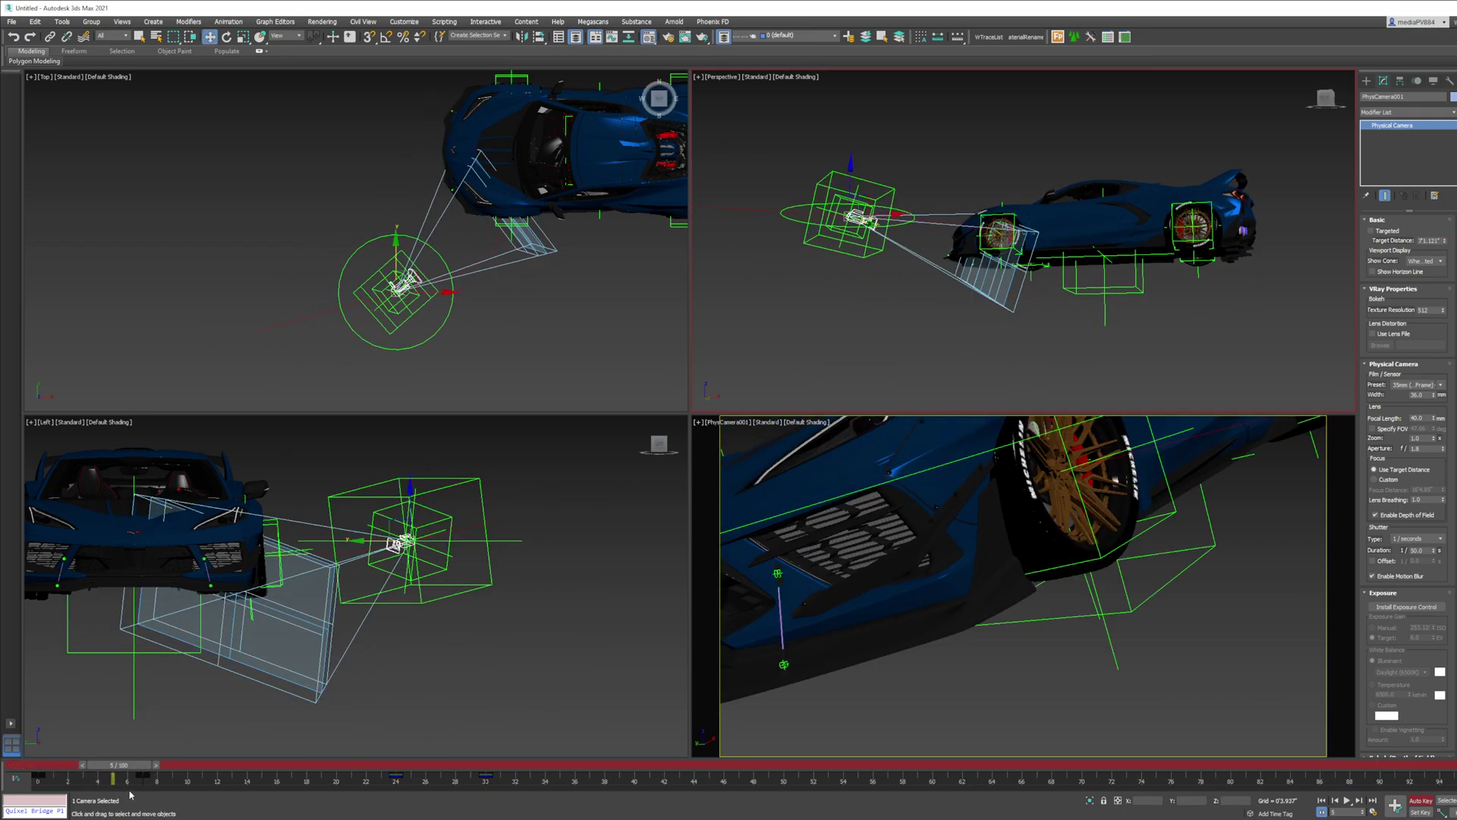
pyautogui.keyDown('alt'); pyautogui.moveTo(987, 250); pyautogui.dragTo(913, 305, button='middle'); pyautogui.keyUp('alt')
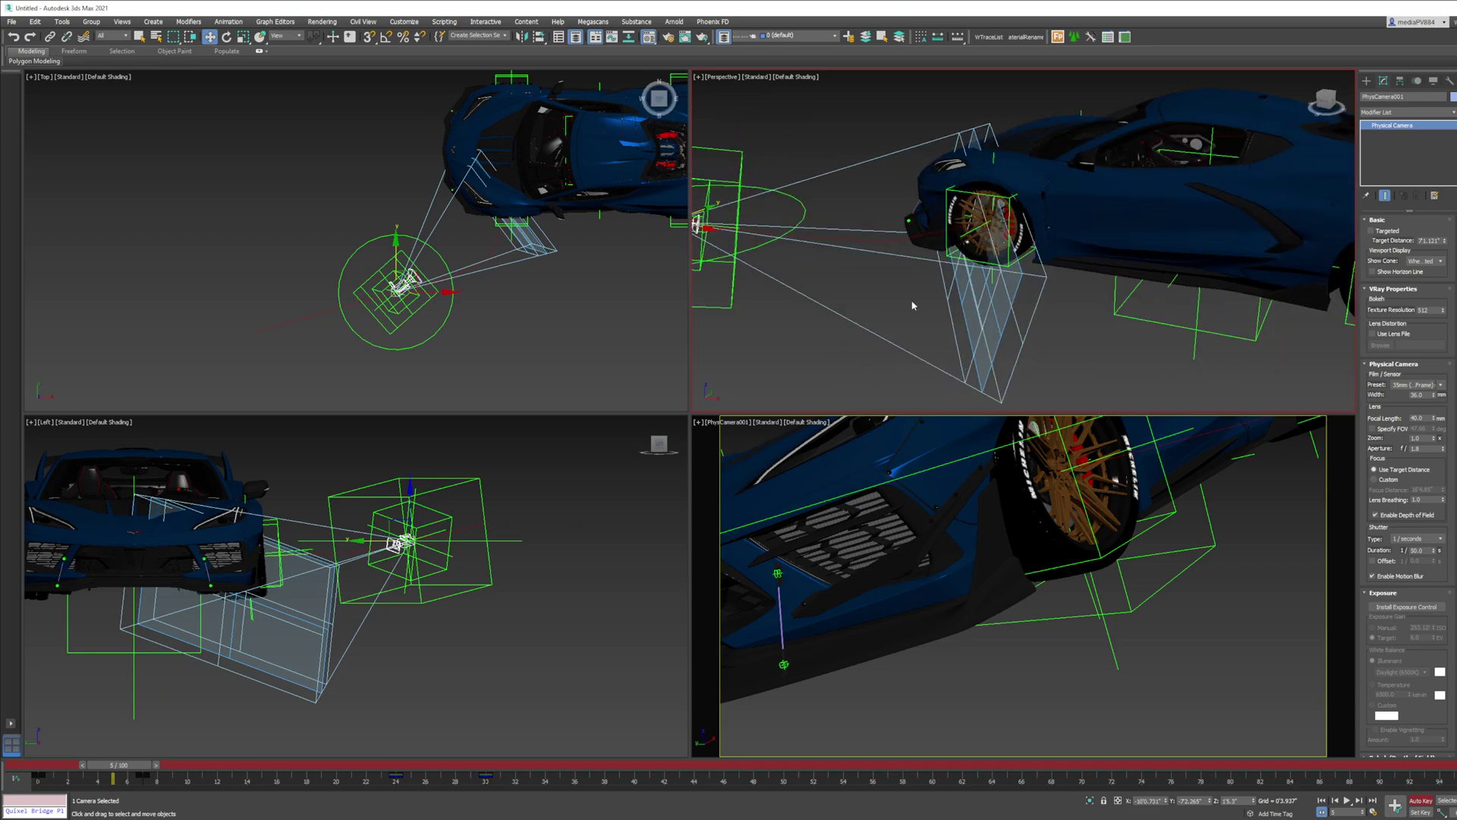
# Shorten the camera's target distance at frame 24 so the focus plane meets the wheel, and go to frame 30
pyautogui.moveTo(140, 794); pyautogui.dragTo(414, 780)
pyautogui.scroll(6, 986, 242)
pyautogui.keyDown('alt'); pyautogui.moveTo(986, 242); pyautogui.dragTo(922, 262, button='middle'); pyautogui.keyUp('alt')
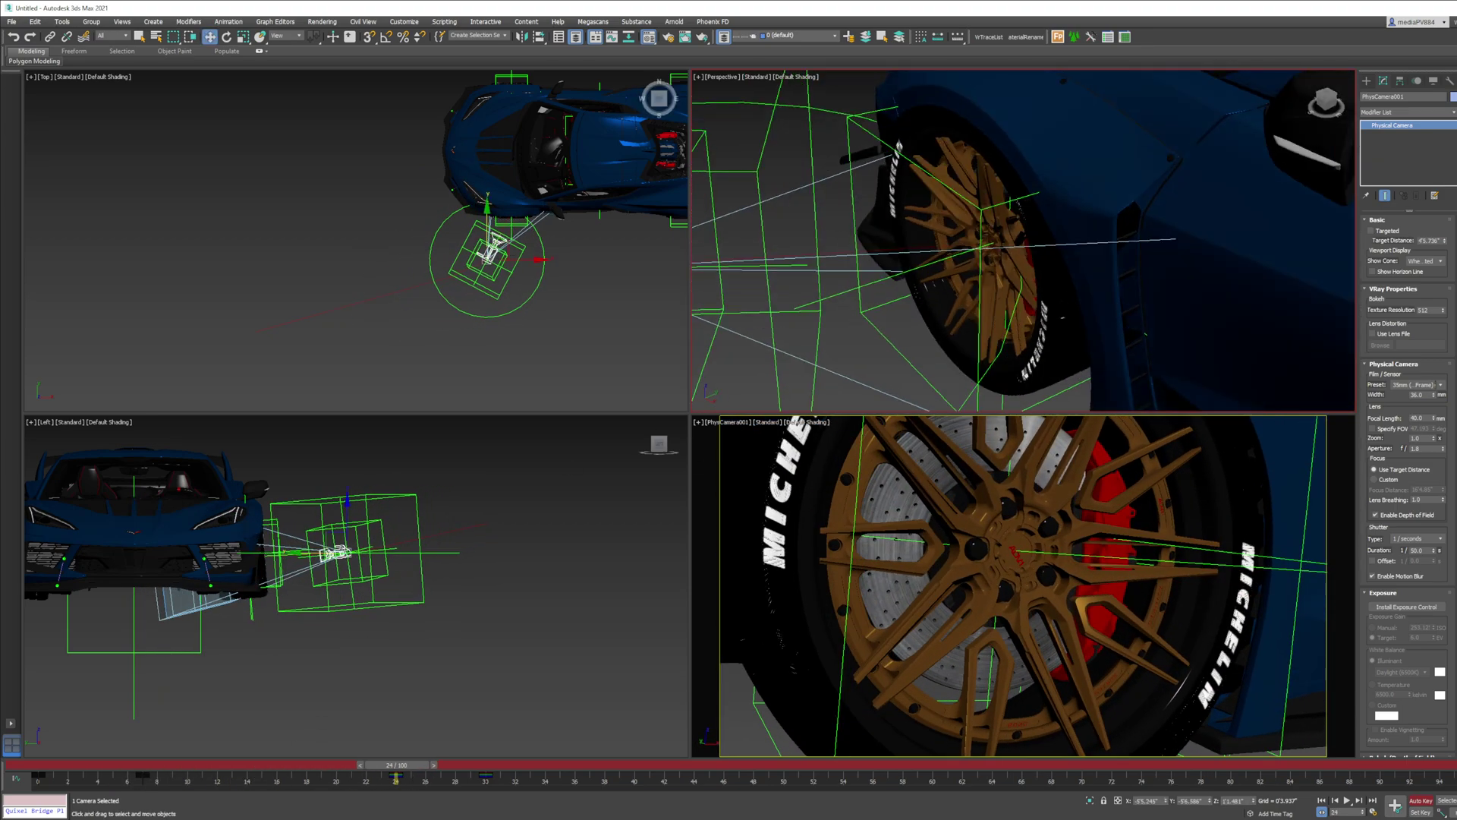
pyautogui.moveTo(1447, 245); pyautogui.dragTo(1452, 265)
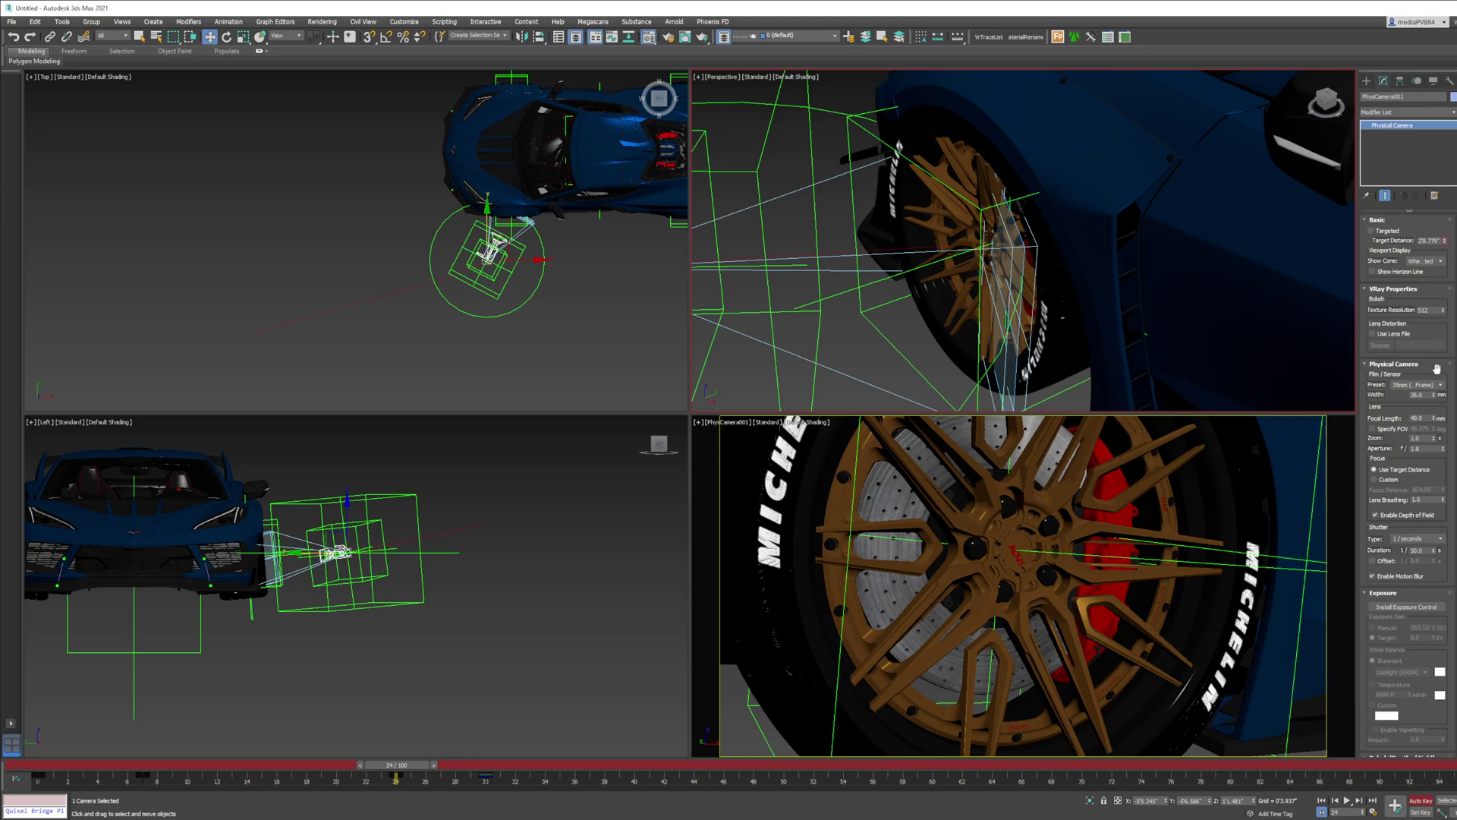
pyautogui.press('.')
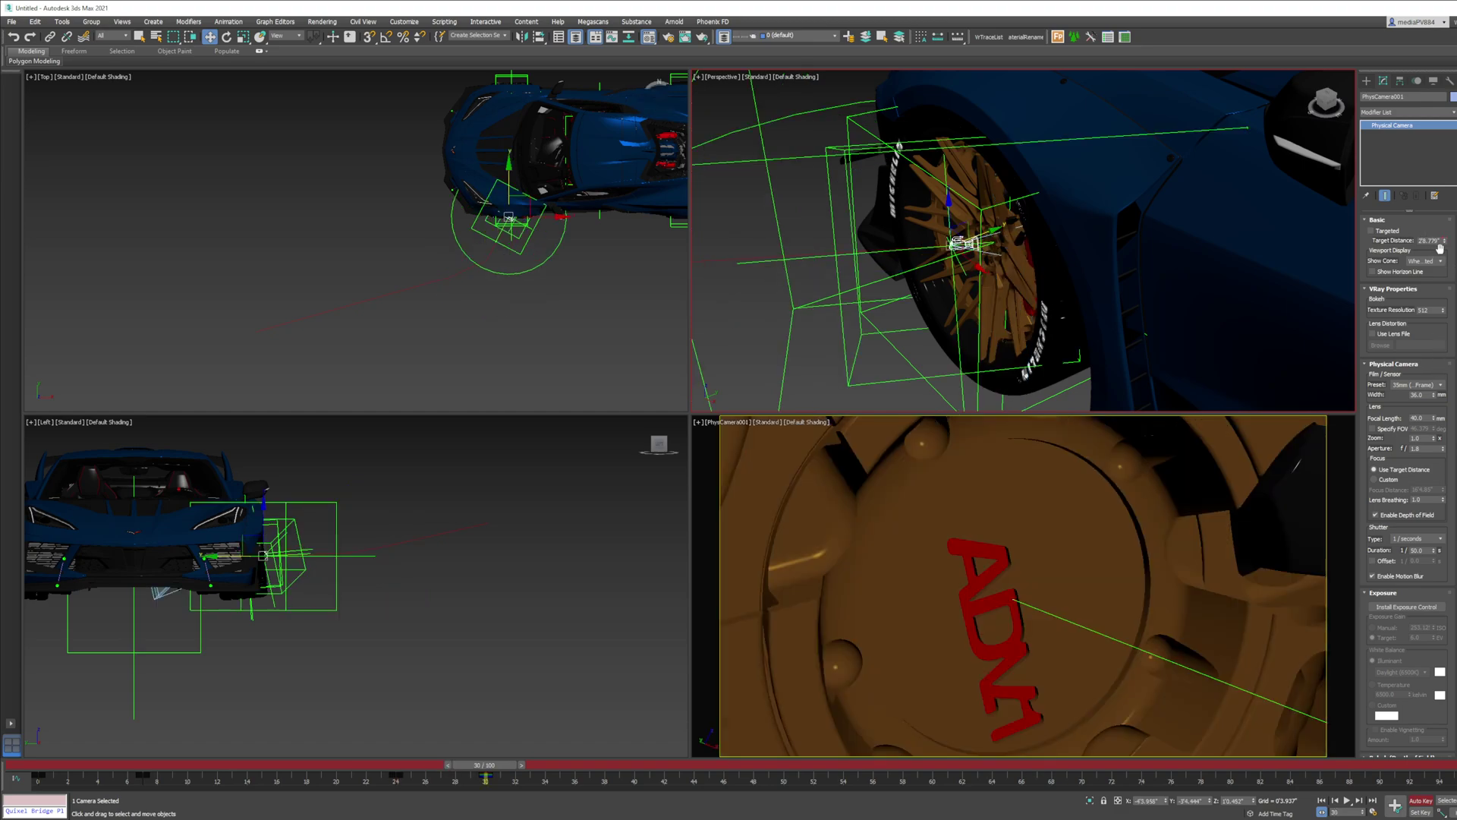
# Shorten the Physical camera's target distance at frame 30 so the focus plane sits nearer the wheel's center cap, and check the blur
pyautogui.moveTo(1444, 241); pyautogui.dragTo(1445, 249)
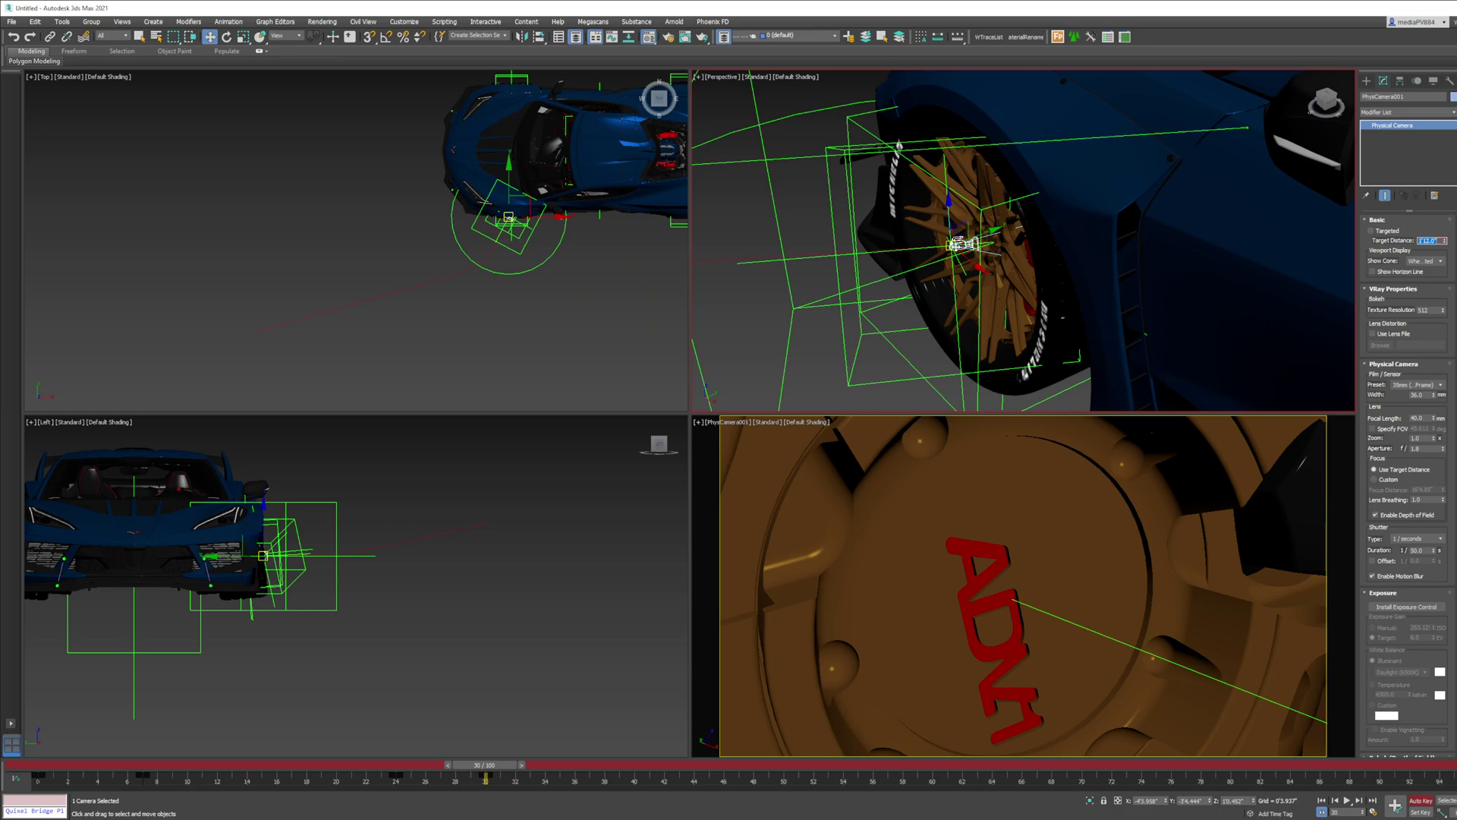
pyautogui.write('1.5')
pyautogui.press('Return')
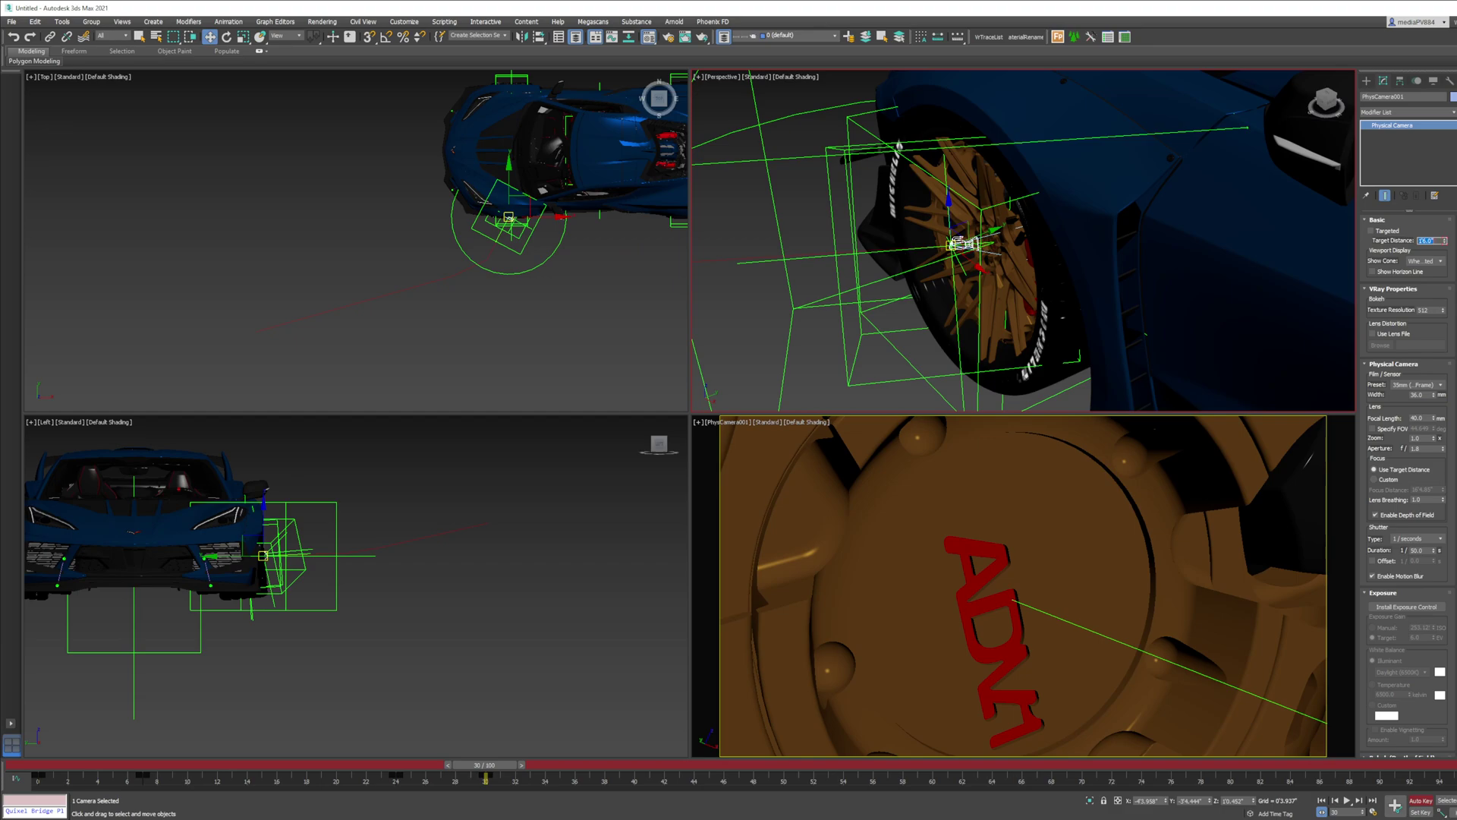
pyautogui.rightClick(717, 454)
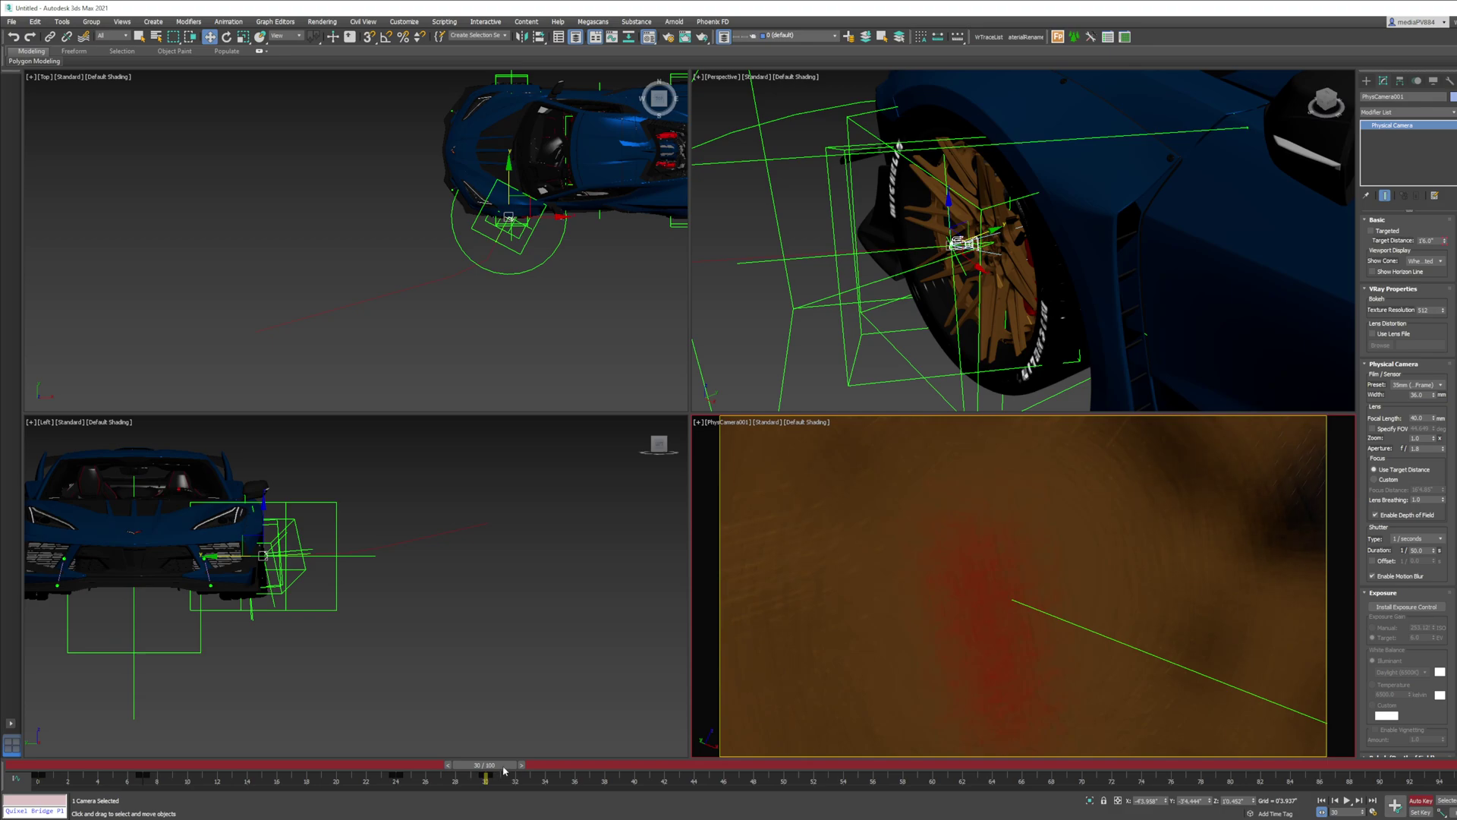
# Check the wheel framing at frame 12, turn off Auto Key and return the animation to frame 0
pyautogui.moveTo(505, 770); pyautogui.dragTo(248, 770)
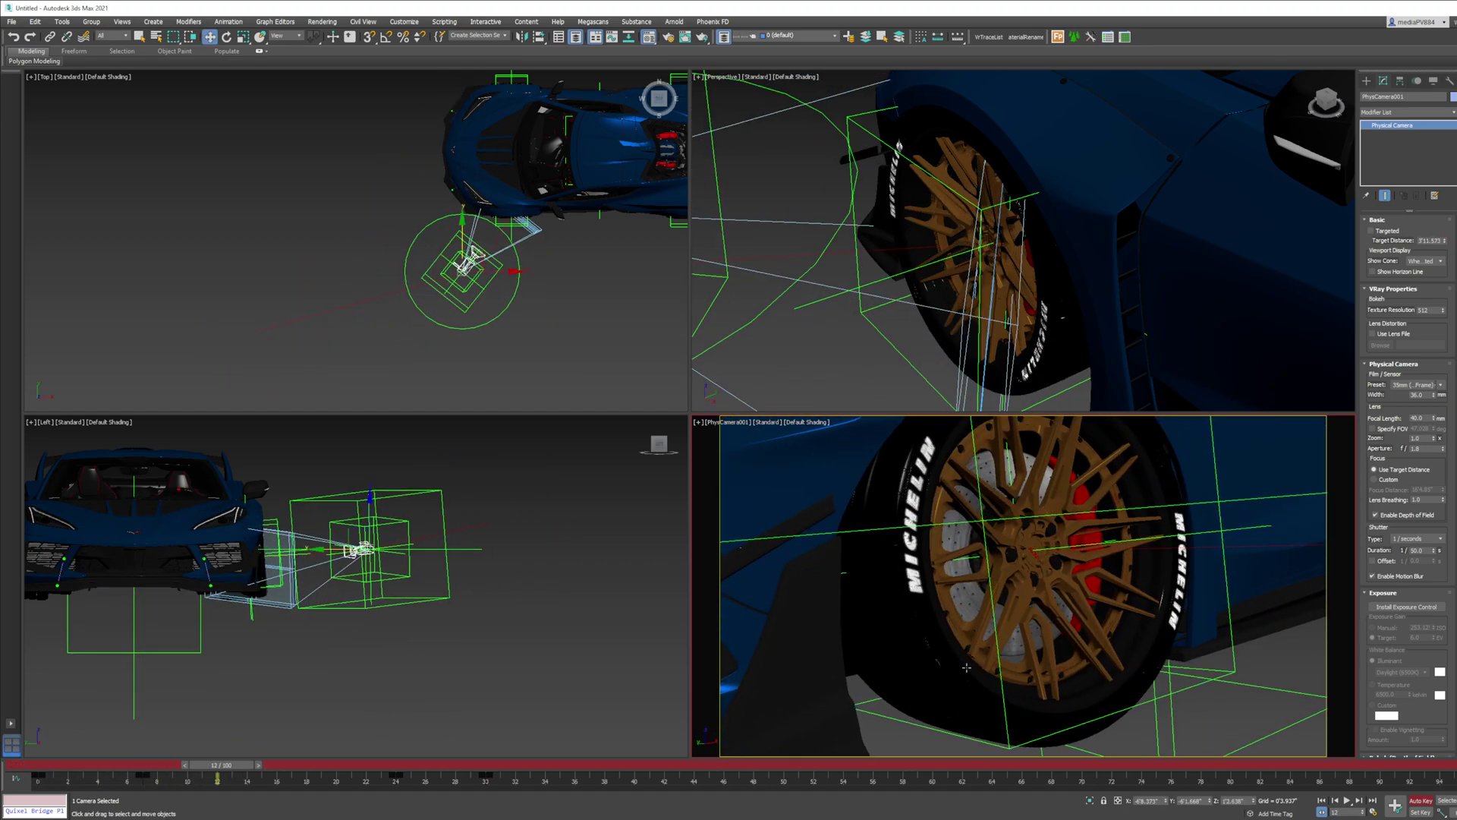
pyautogui.click(1420, 801)
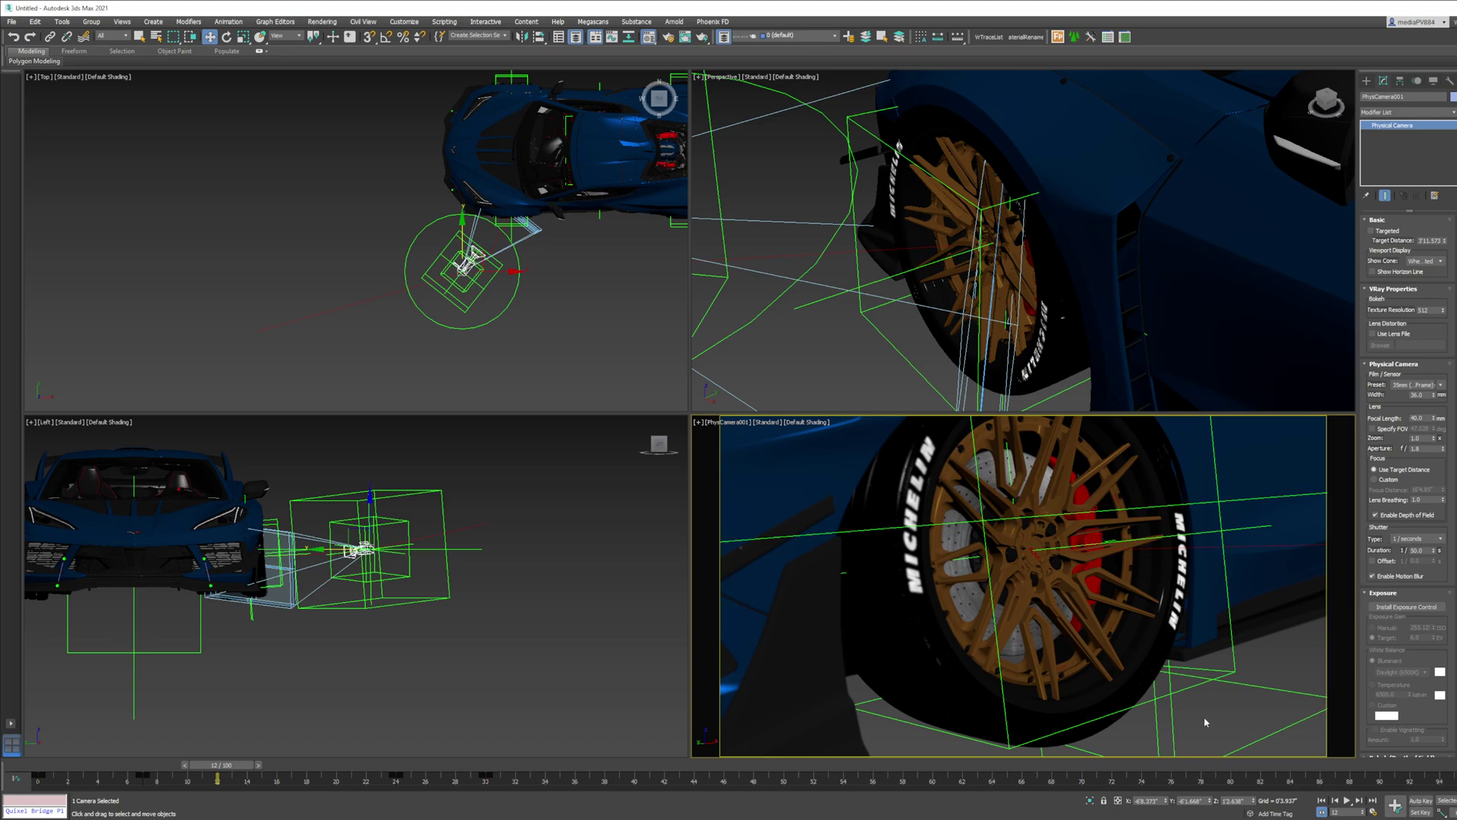
pyautogui.middleClick(503, 174)
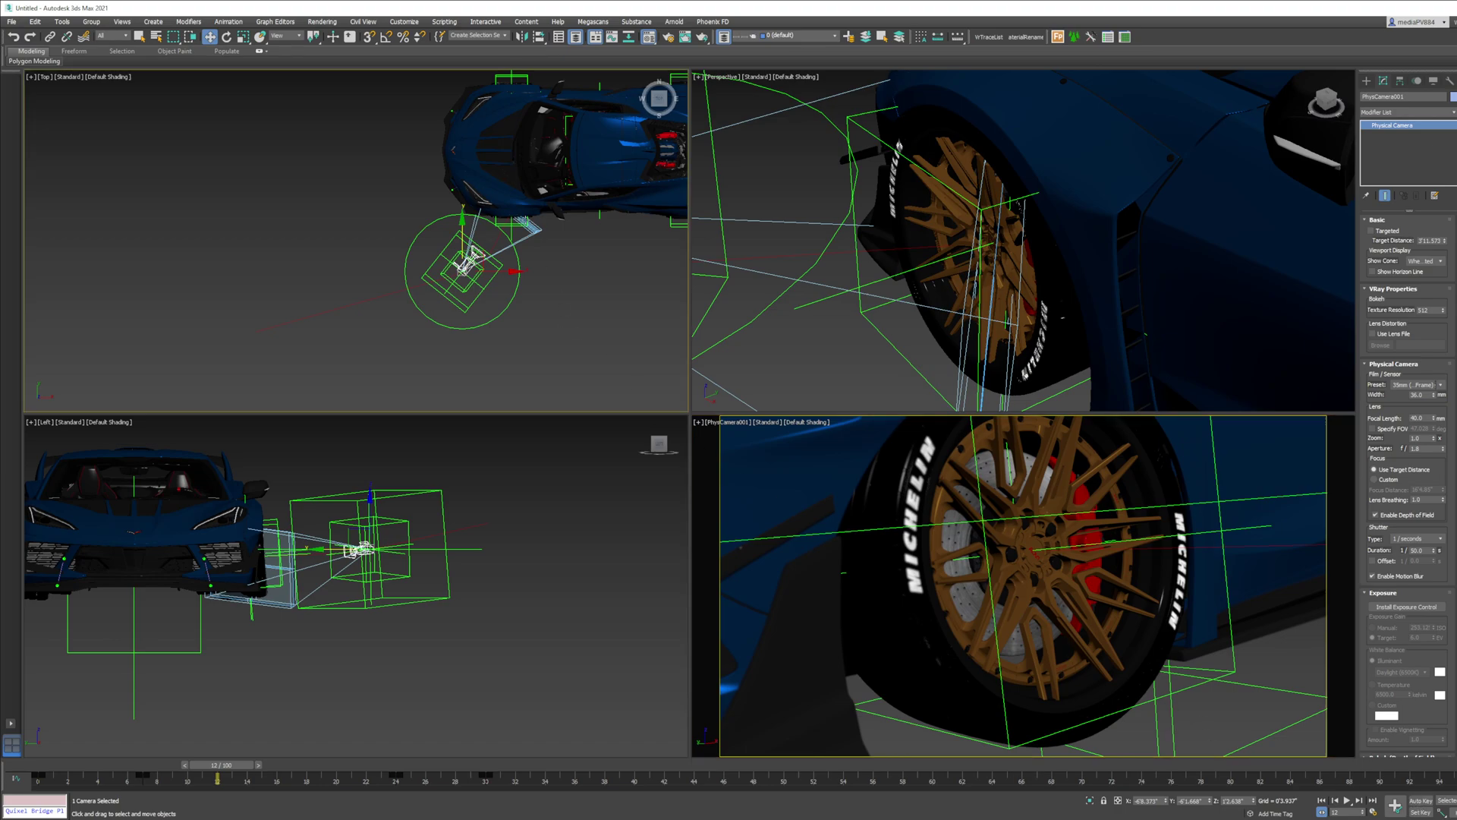
pyautogui.rightClick(520, 217)
pyautogui.click(526, 228)
pyautogui.rightClick(525, 224)
pyautogui.click(541, 238)
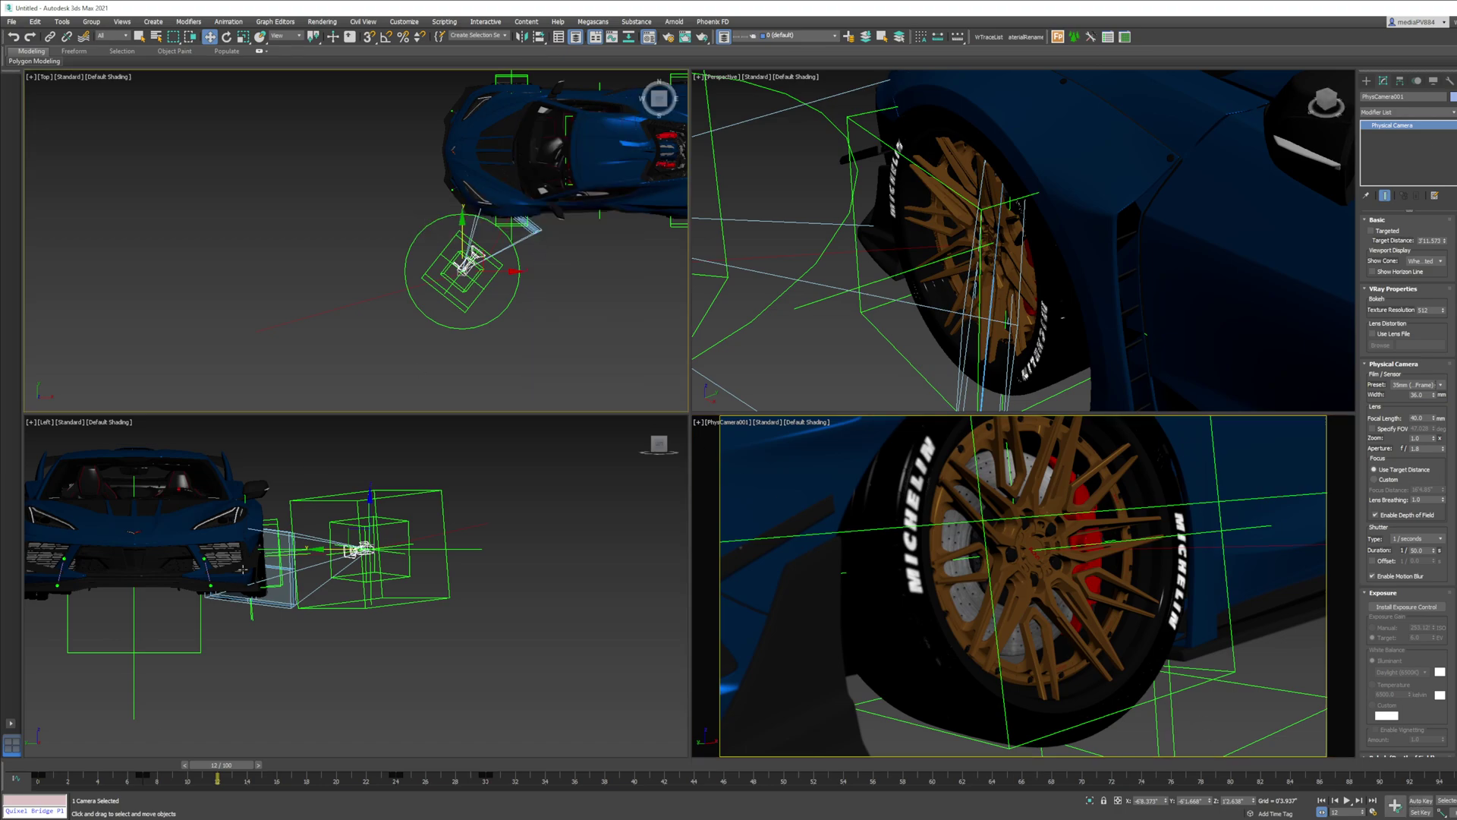
pyautogui.click(49, 767)
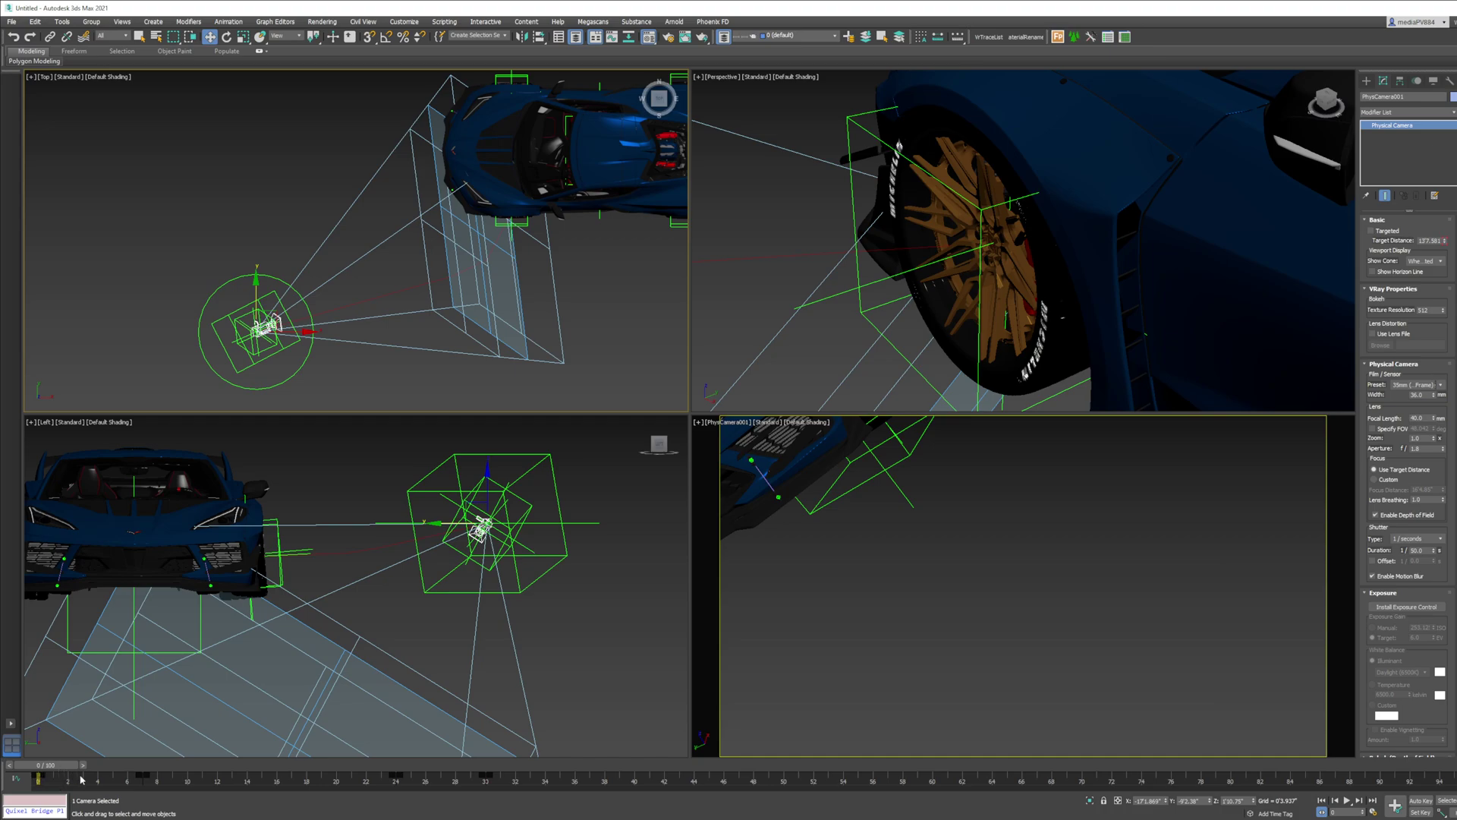
pyautogui.moveTo(55, 765); pyautogui.dragTo(66, 770)
pyautogui.press('w')
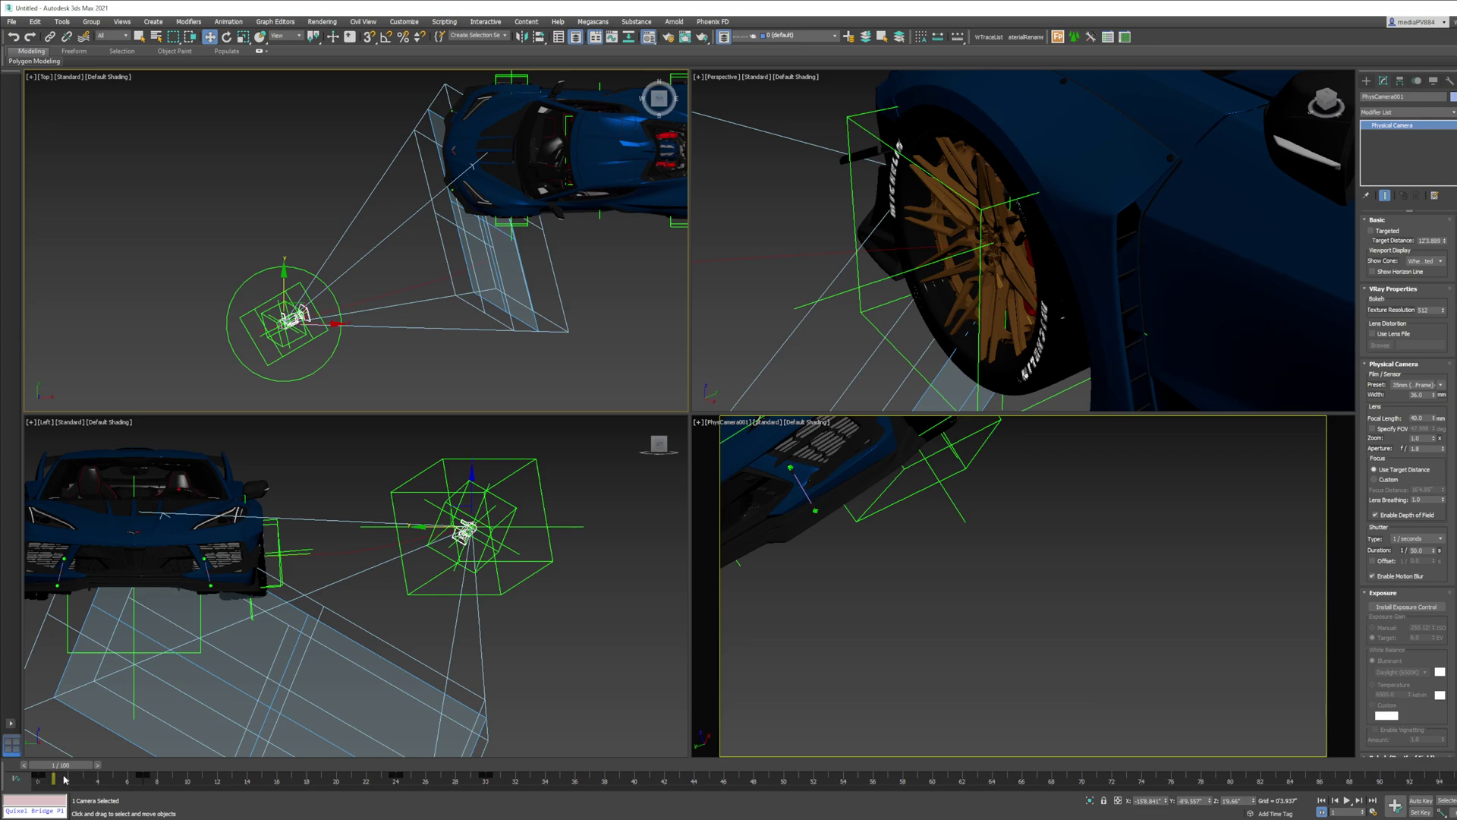
pyautogui.moveTo(59, 768)
pyautogui.mouseDown()
pyautogui.moveTo(483, 768)
pyautogui.moveTo(41, 768)
pyautogui.mouseUp()
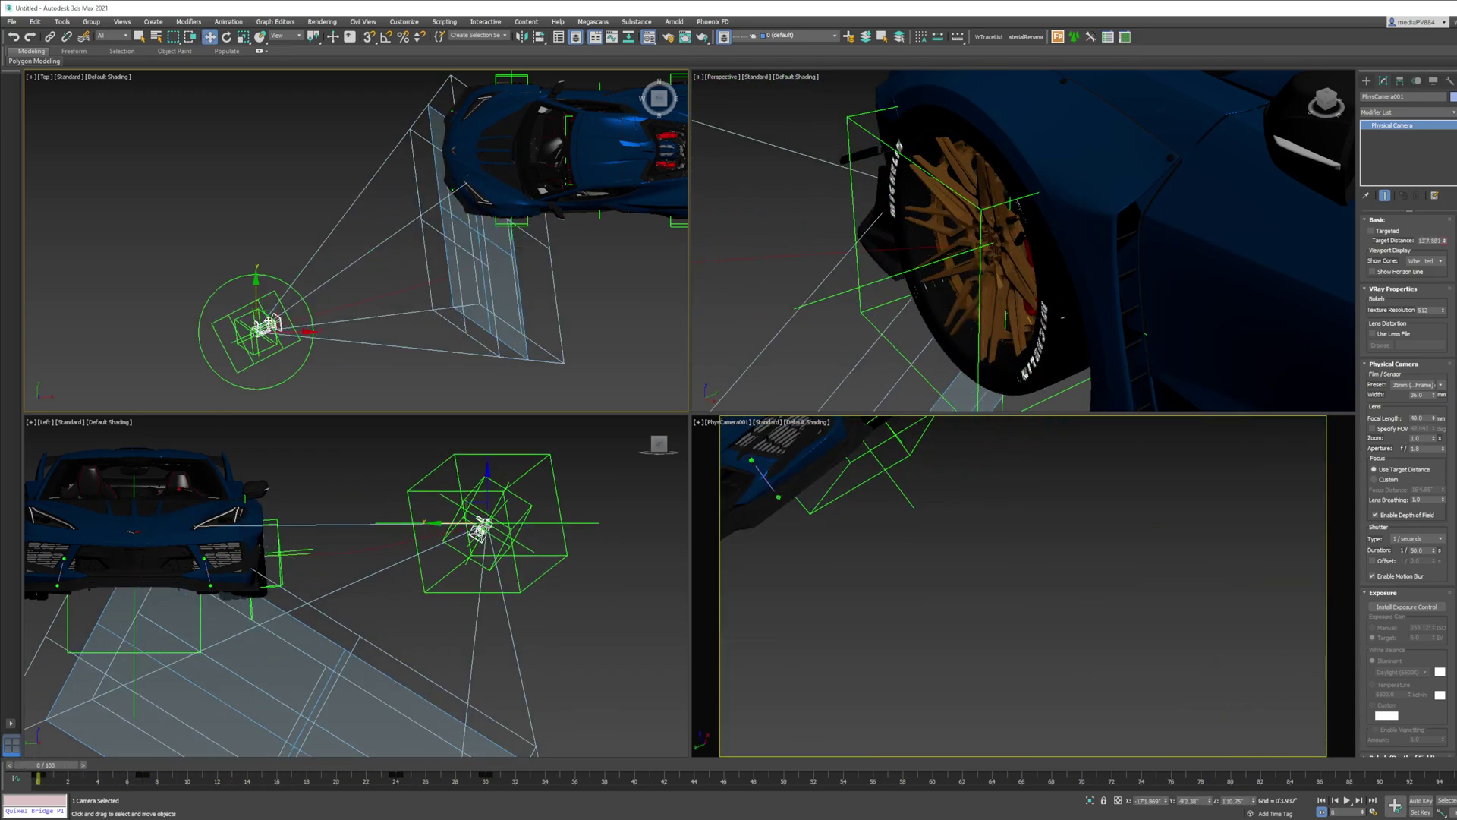
# Select the circle, point helpers and camera together and set their animation curves' out-of-range type to Linear in the Curve Editor
pyautogui.click(298, 370)
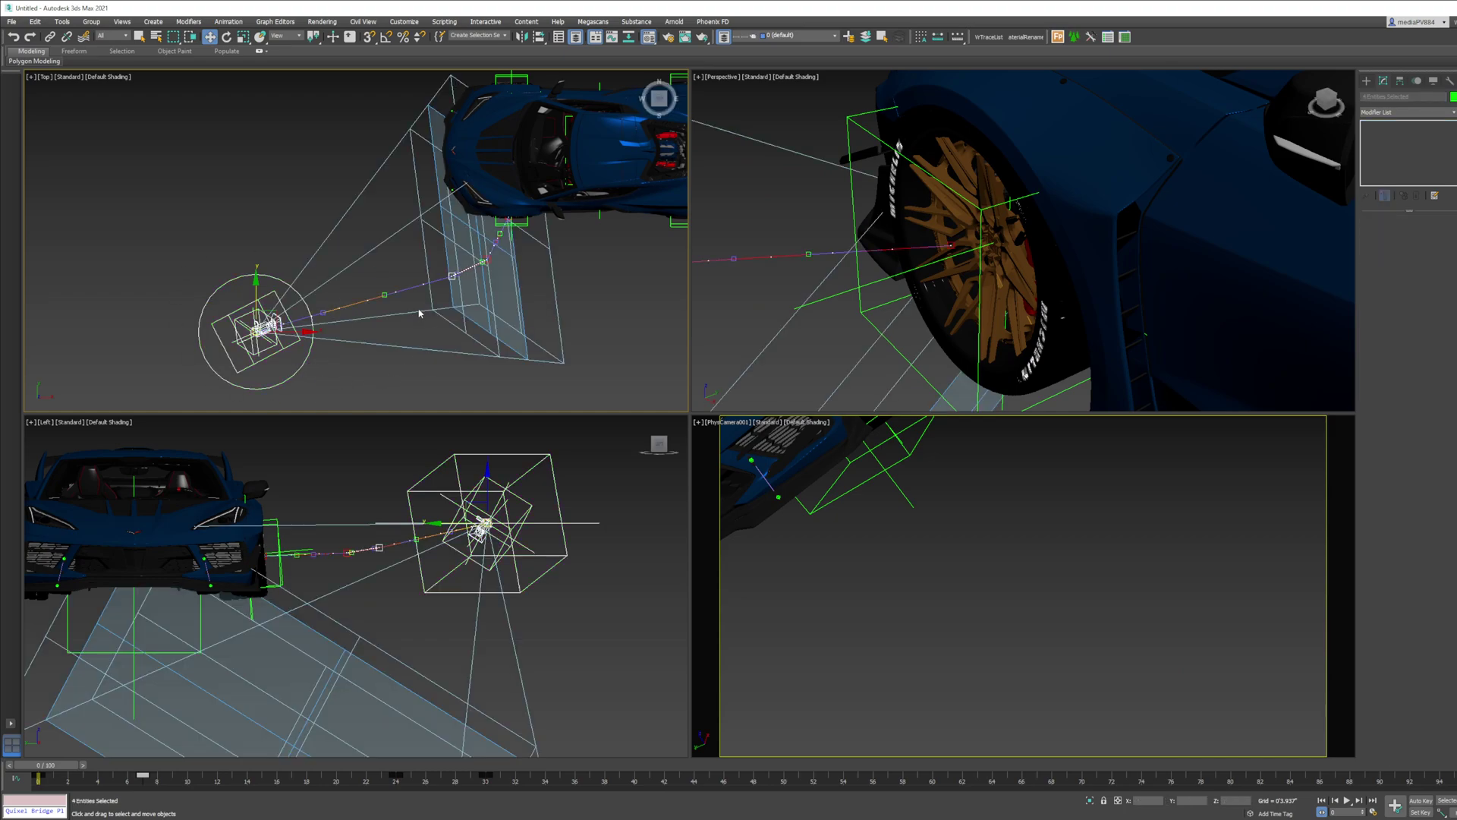
pyautogui.rightClick(410, 285)
pyautogui.click(425, 364)
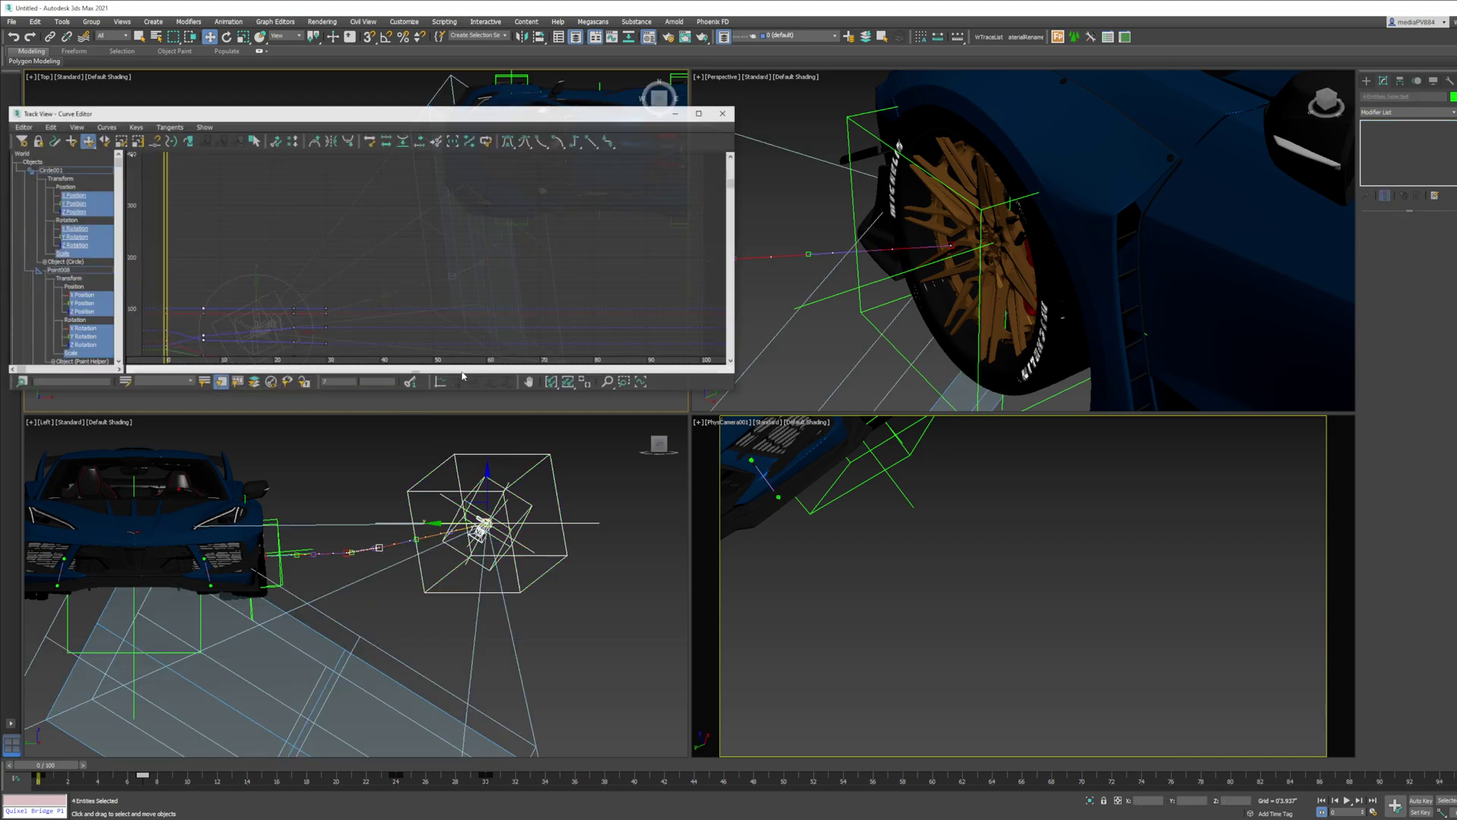
pyautogui.click(188, 142)
pyautogui.click(76, 209)
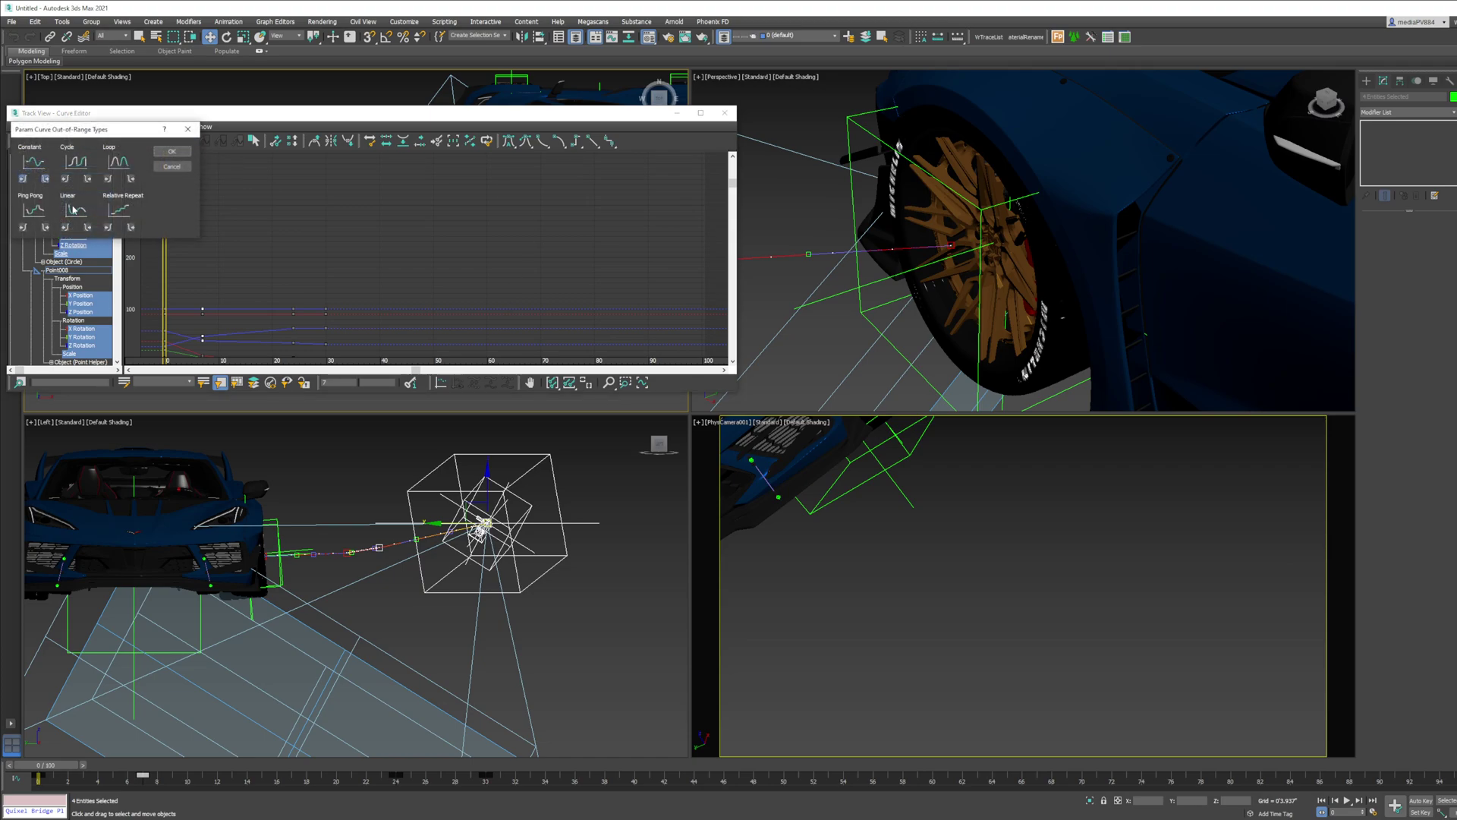
pyautogui.click(171, 151)
pyautogui.scroll(-3, 322, 266)
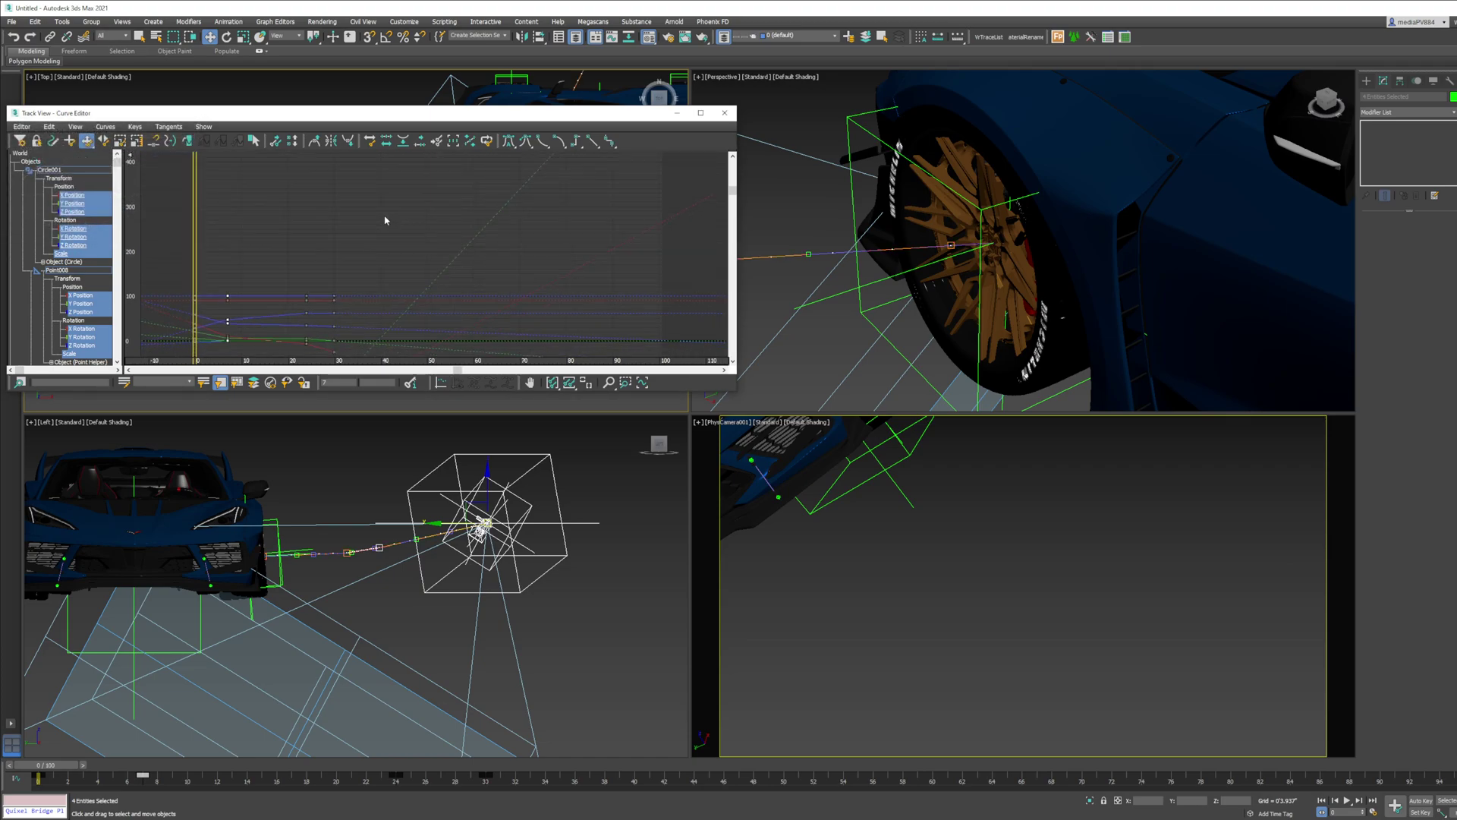
pyautogui.click(725, 112)
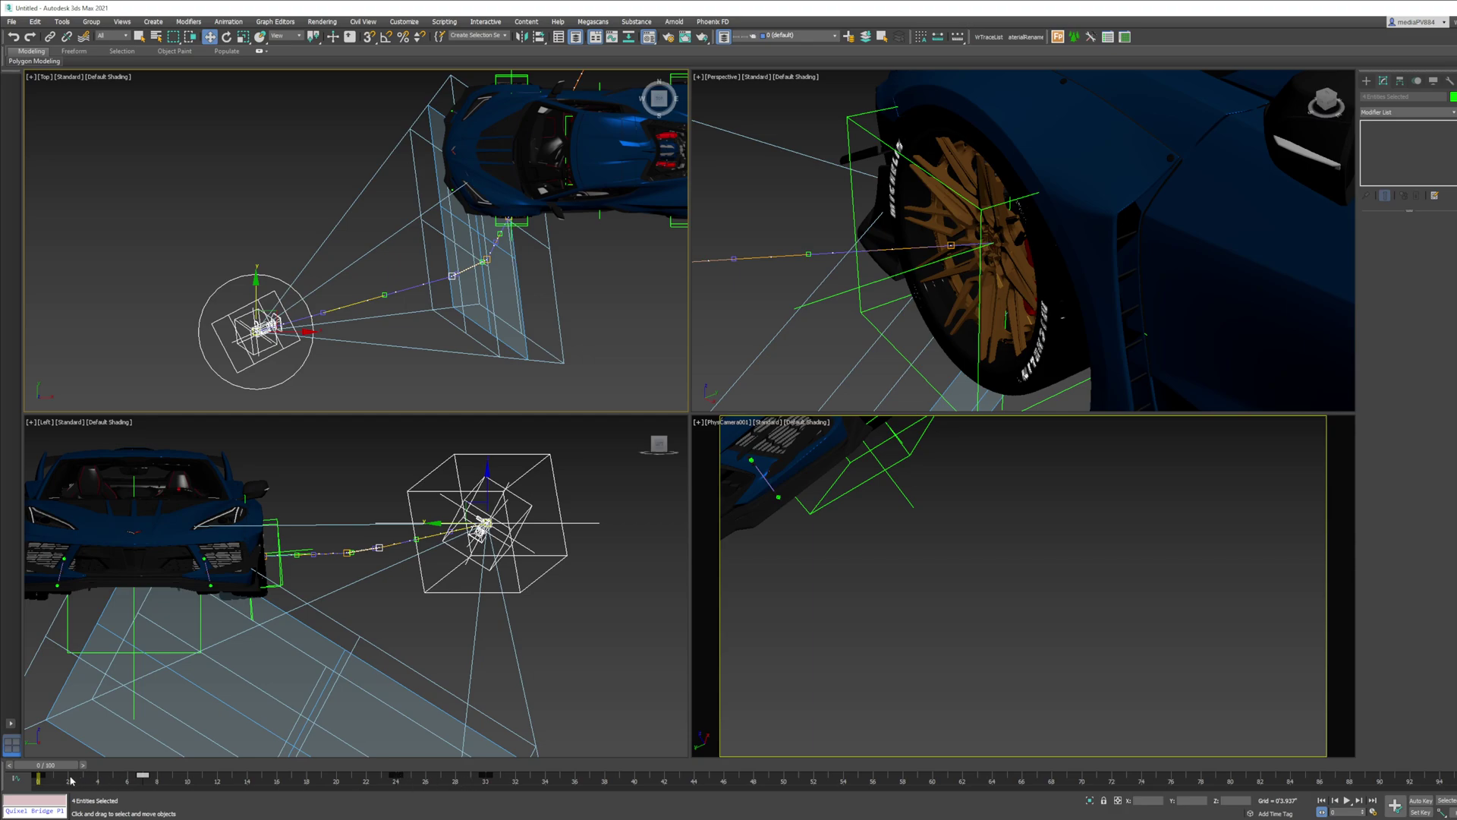
# Scrub through the rig's motion past frame 30 to examine how the camera continues beyond its last key, and return to frame 0
pyautogui.moveTo(52, 768); pyautogui.dragTo(494, 777)
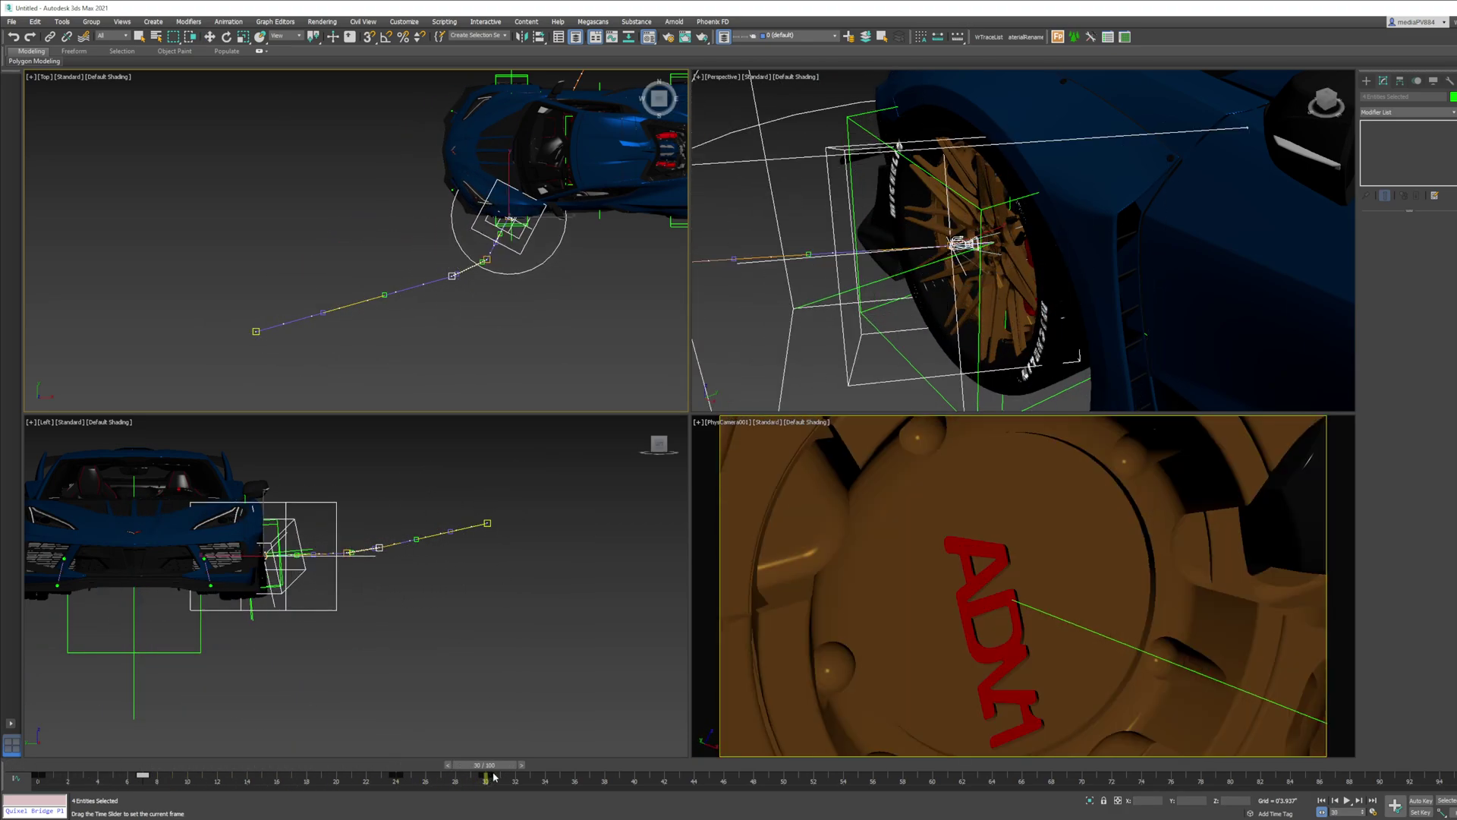
pyautogui.press('w')
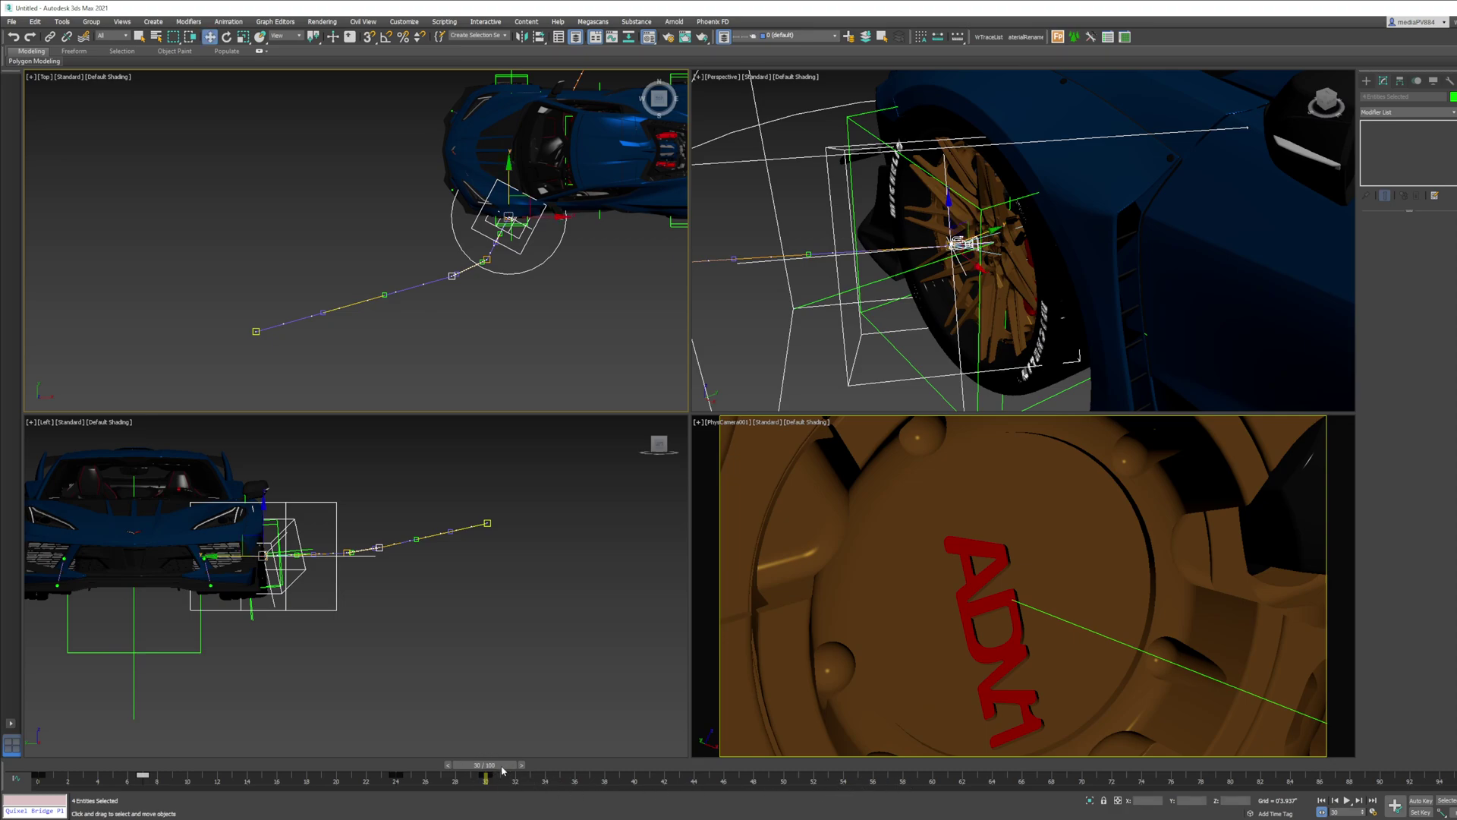
pyautogui.moveTo(502, 770); pyautogui.dragTo(682, 770)
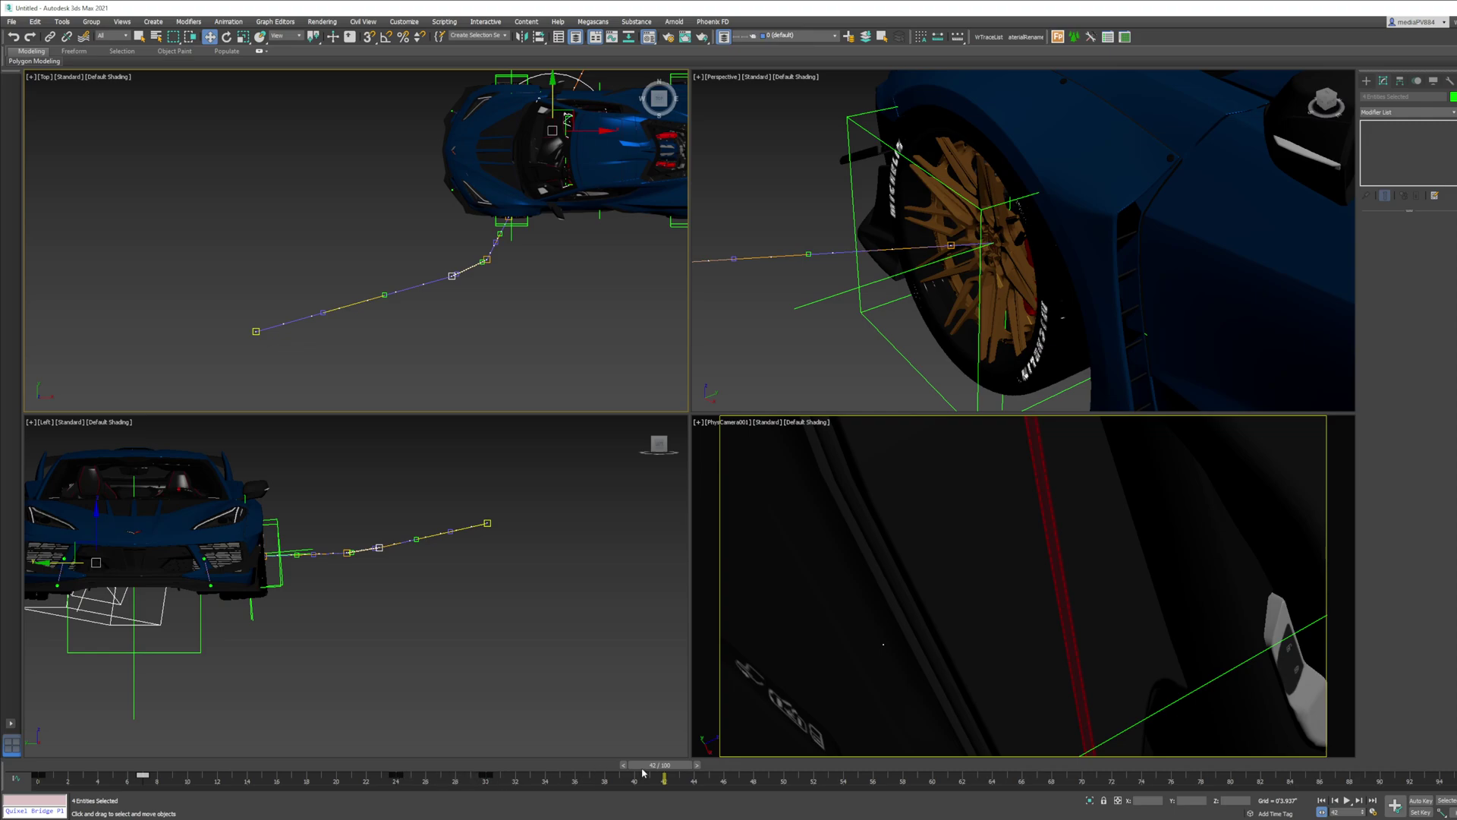
pyautogui.moveTo(642, 773); pyautogui.dragTo(28, 780)
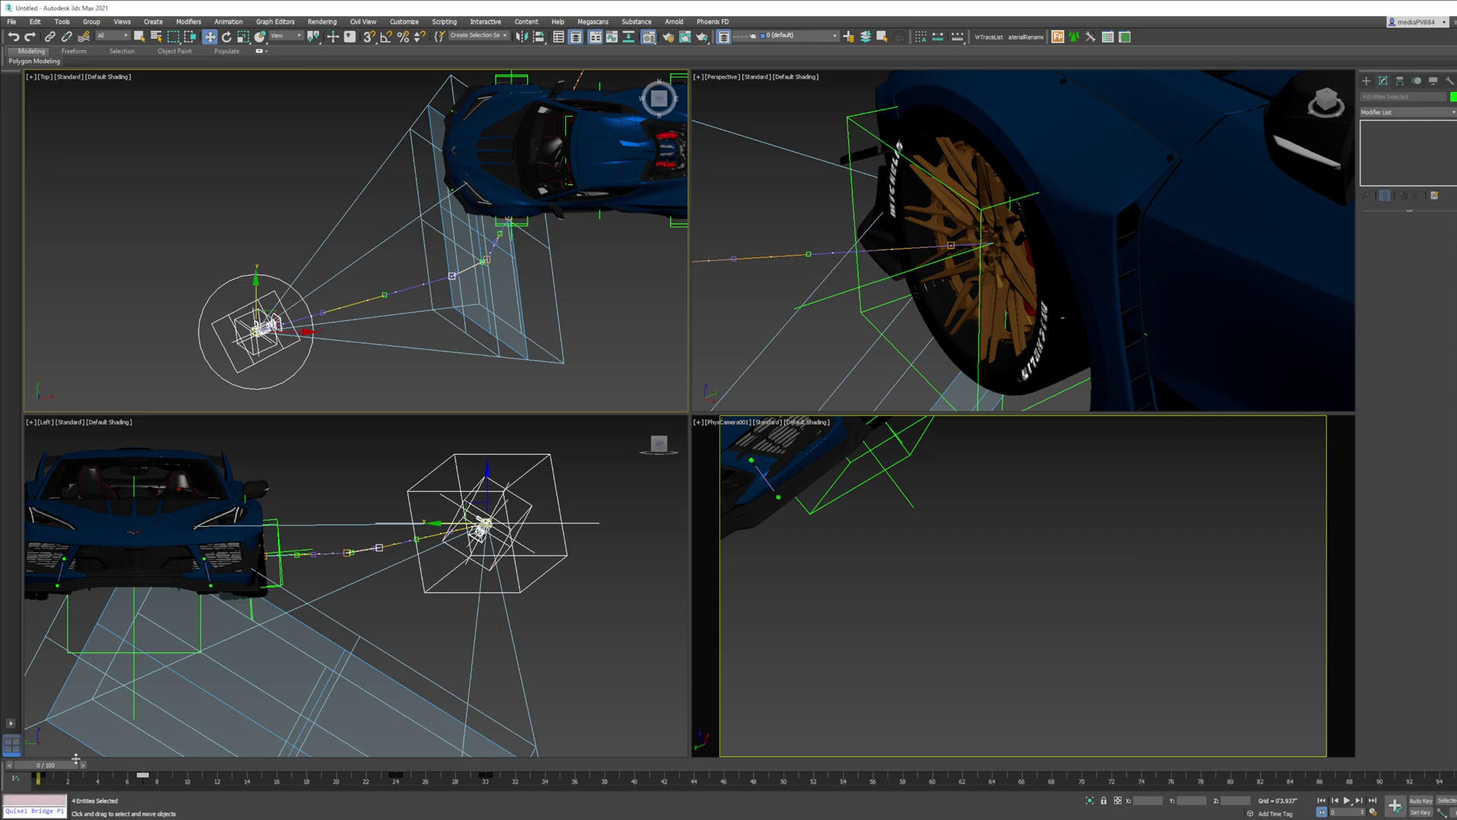
pyautogui.moveTo(58, 765); pyautogui.dragTo(21, 785)
pyautogui.press('w')
# Deselect the camera rig and enlarge it in the Top view
pyautogui.click(953, 648)
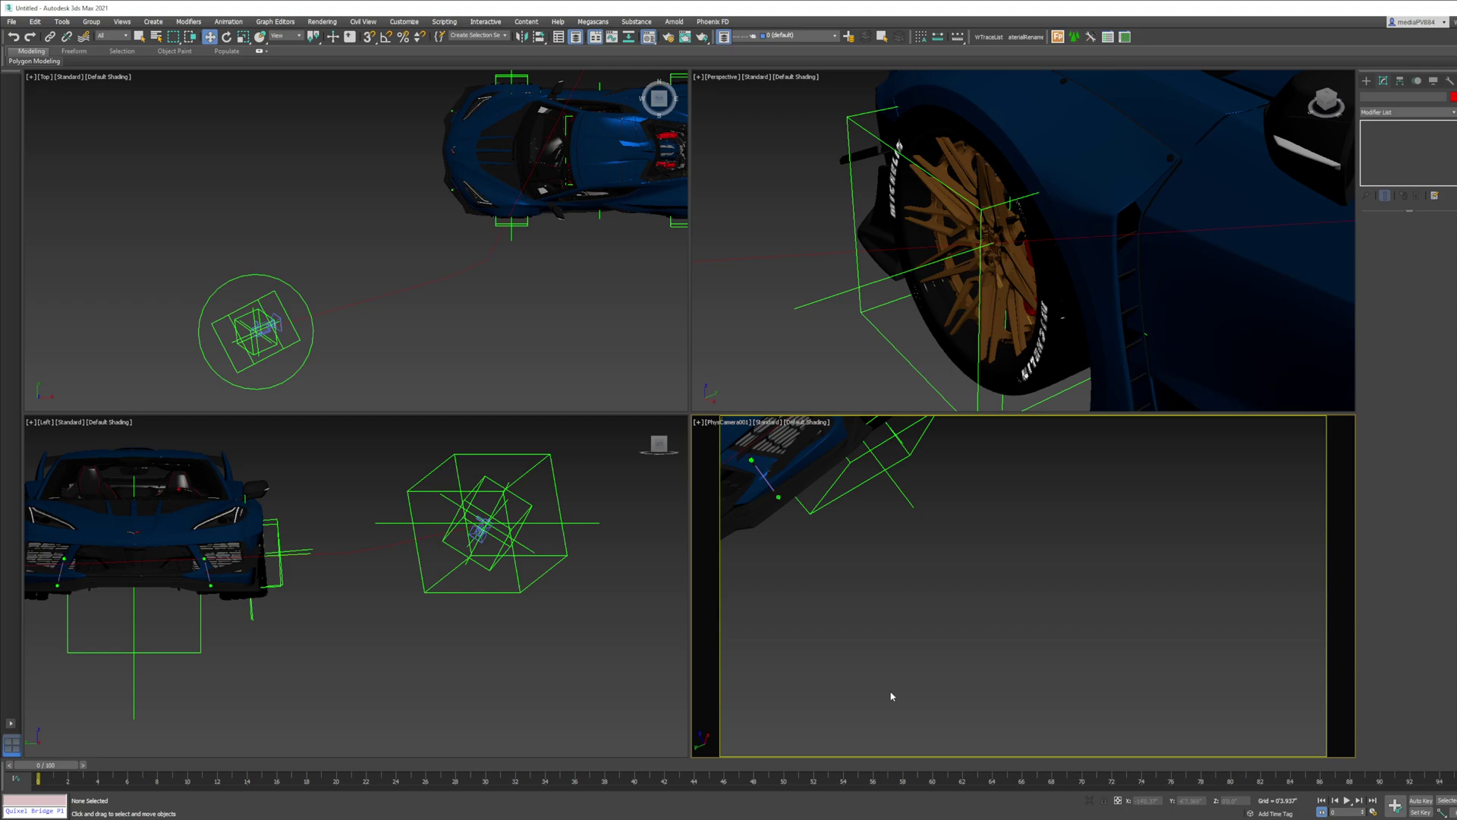
pyautogui.click(478, 316)
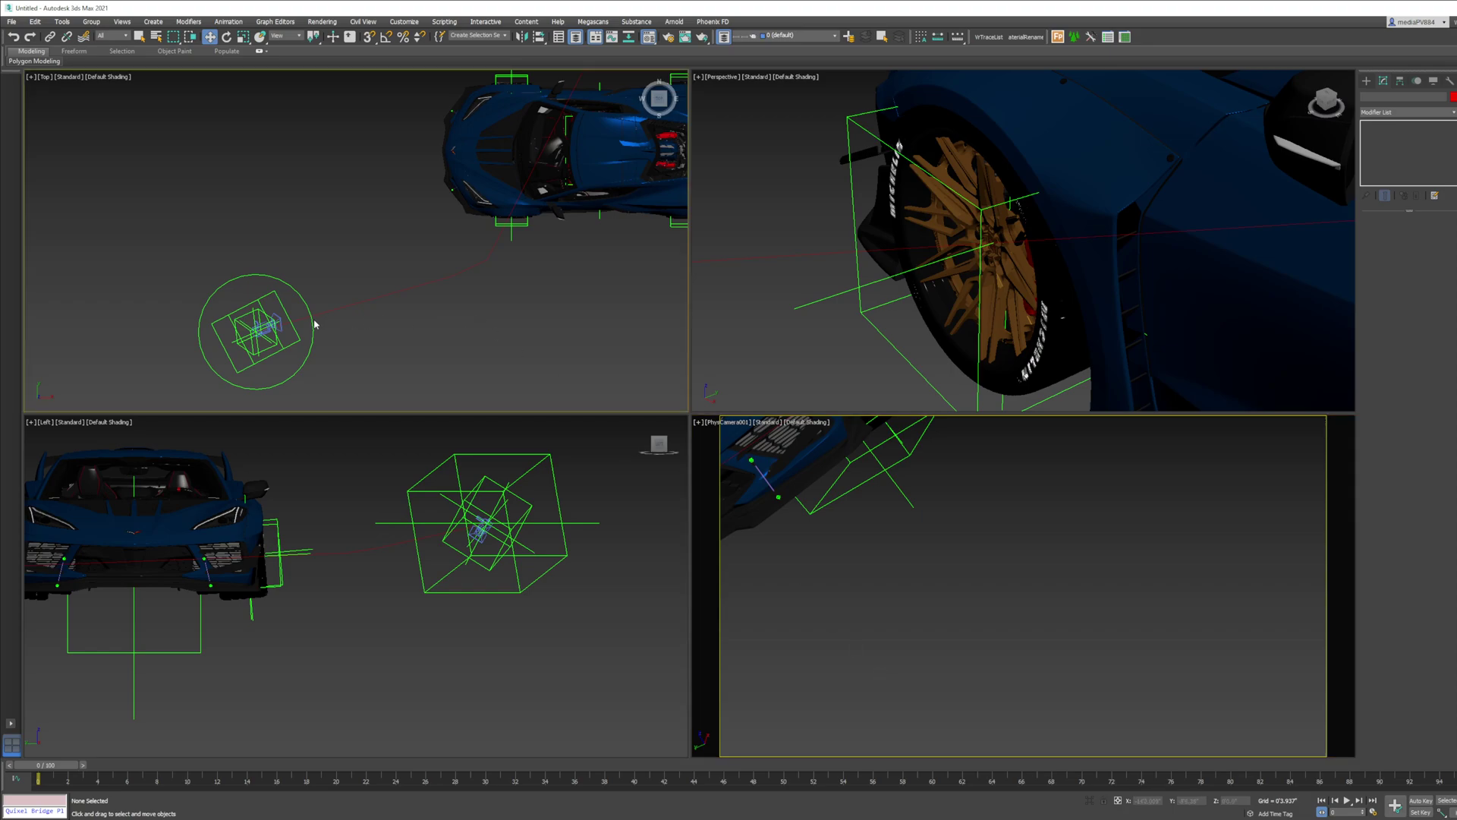
pyautogui.scroll(5, 319, 311)
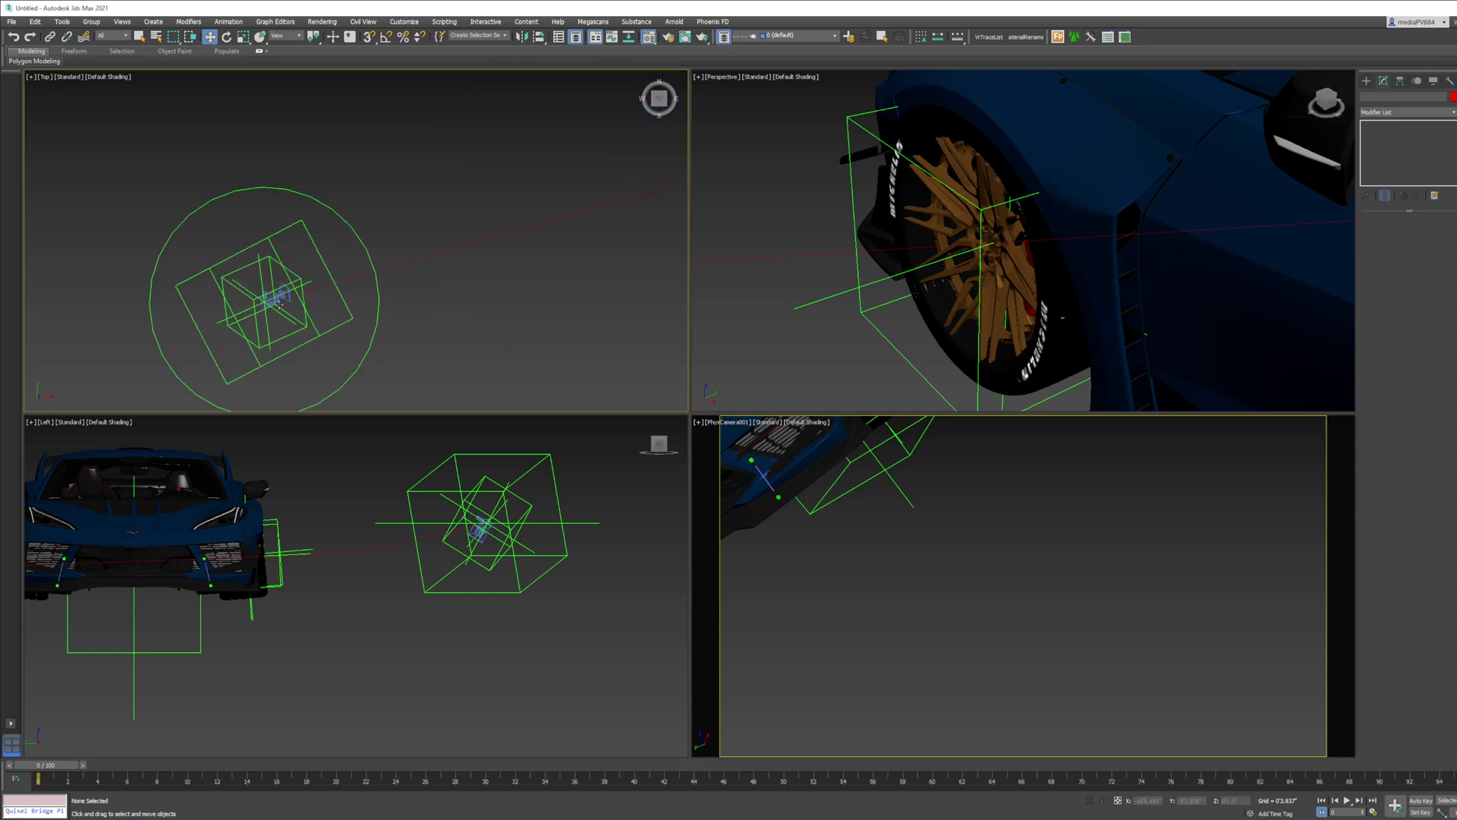